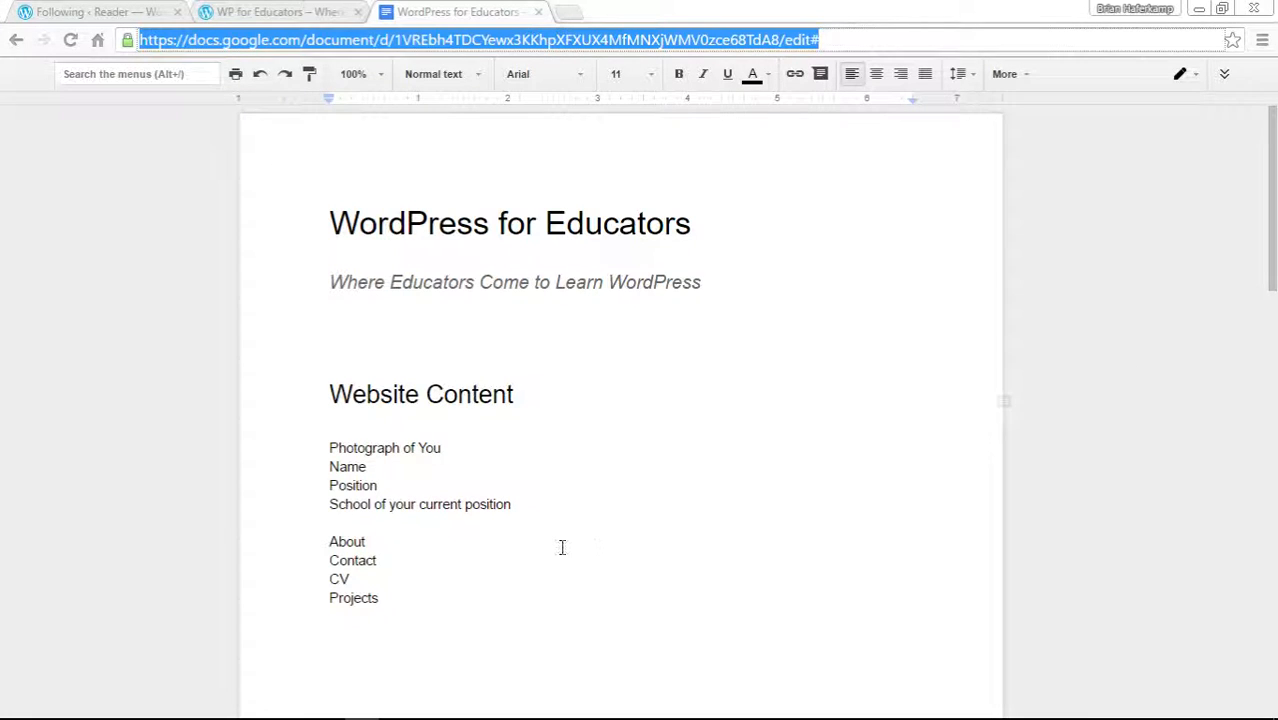
# Review the Website Content list in the planning document, highlighting the profile items and the page names About, Contact, CV and Projects.
pyautogui.moveTo(331, 384); pyautogui.dragTo(476, 590)
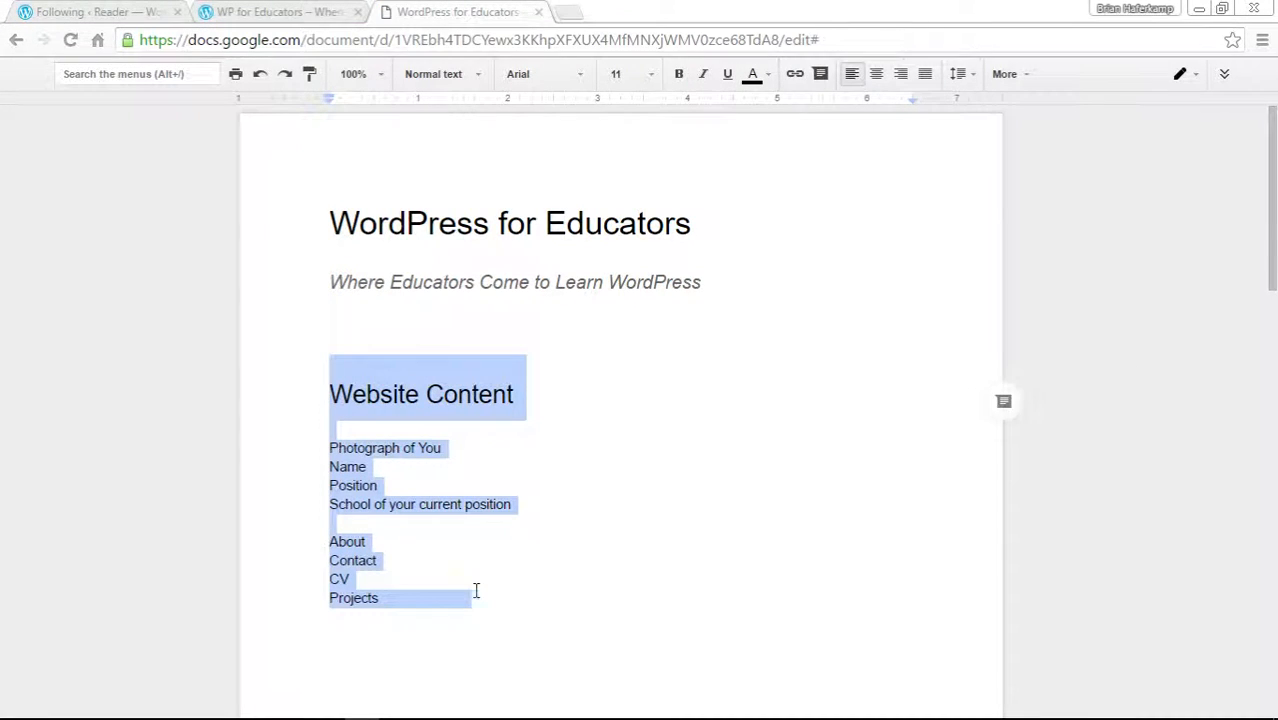
pyautogui.click(331, 447)
pyautogui.moveTo(331, 447); pyautogui.dragTo(518, 506)
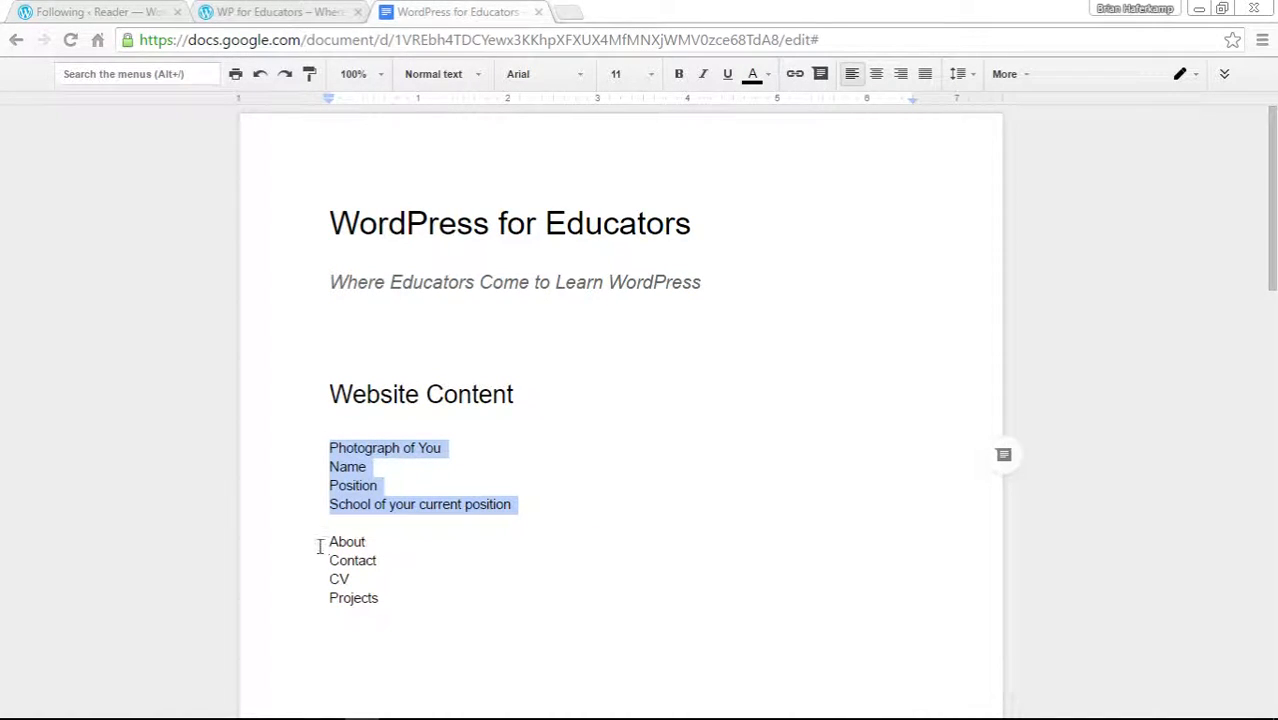
pyautogui.moveTo(329, 542); pyautogui.dragTo(399, 592)
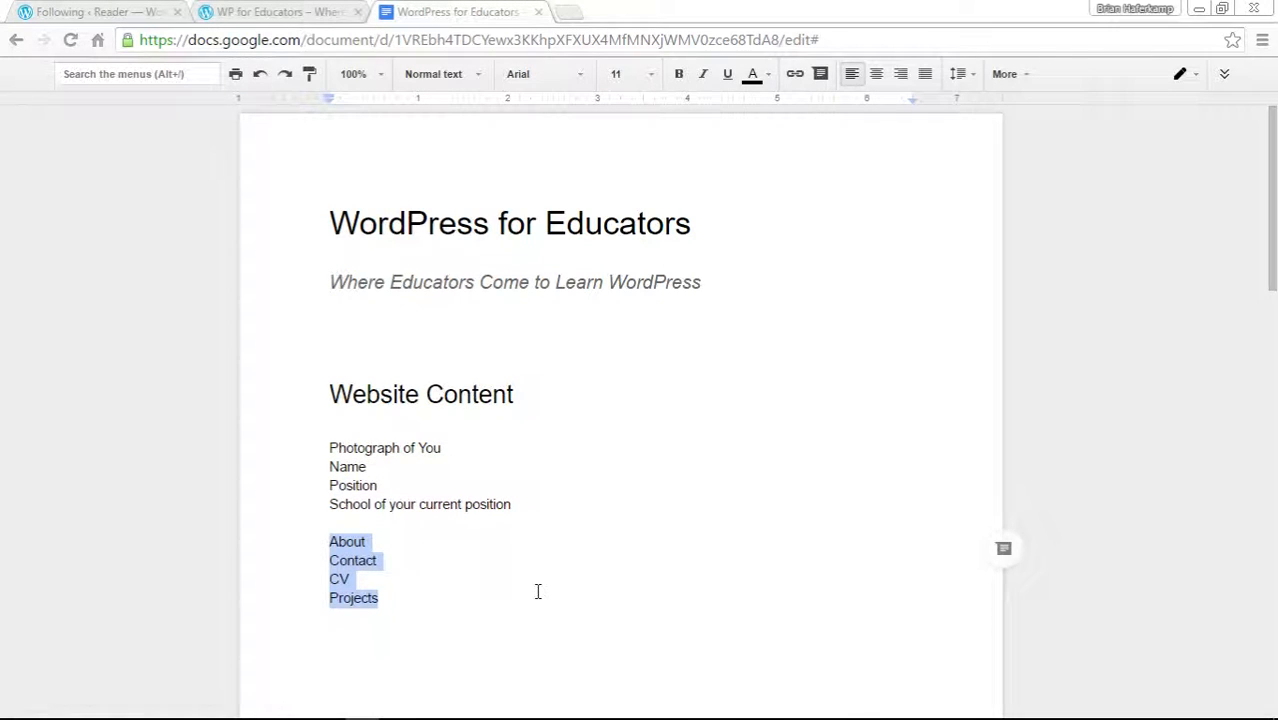
pyautogui.click(371, 580)
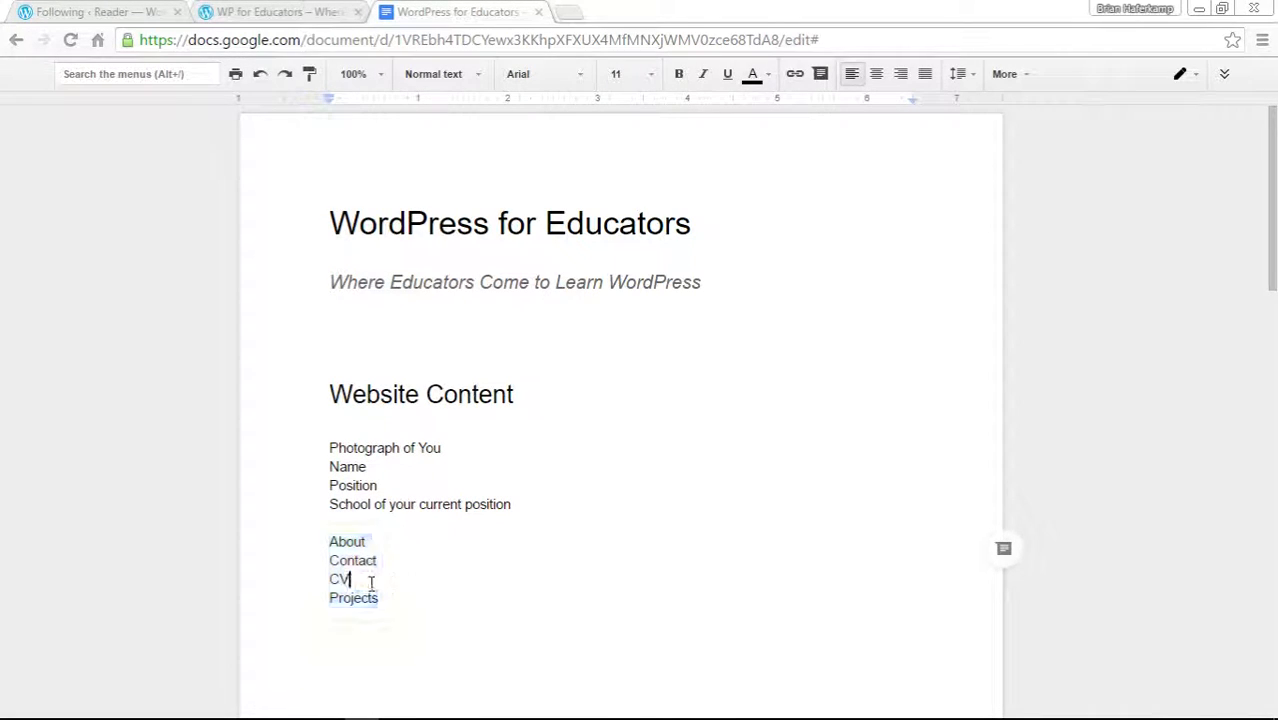
pyautogui.moveTo(349, 578); pyautogui.dragTo(330, 536)
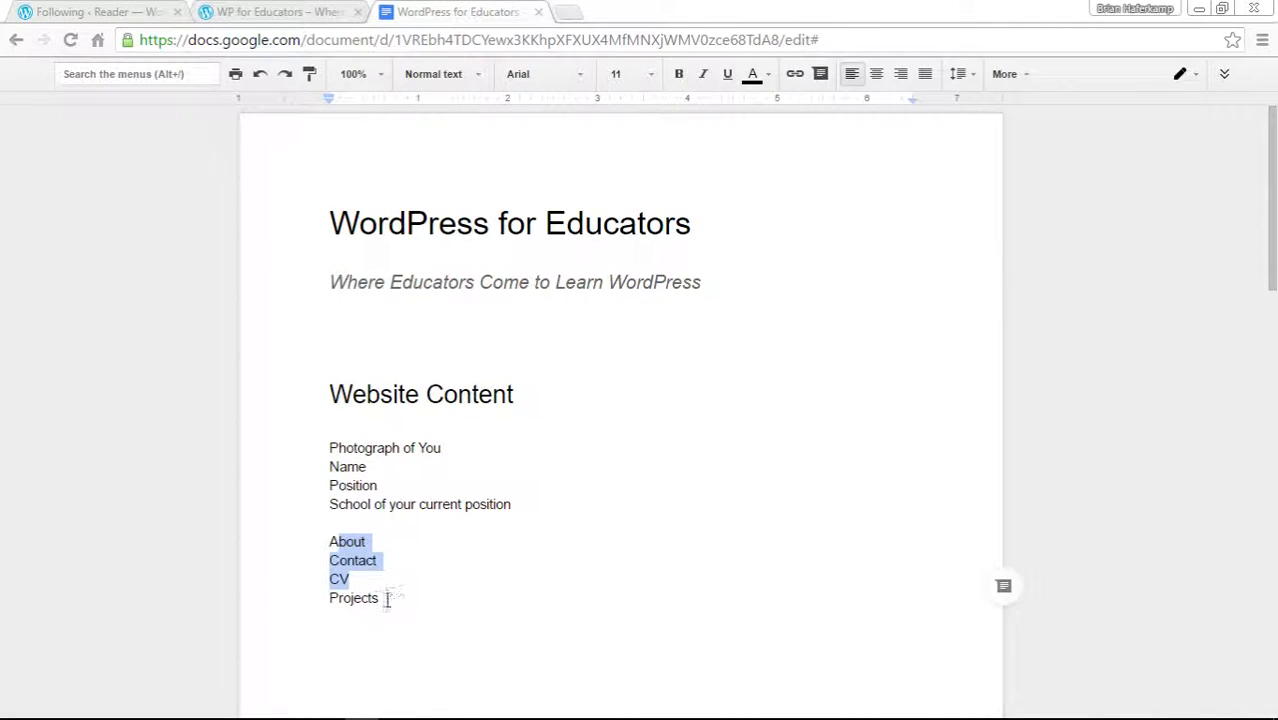
pyautogui.moveTo(384, 597); pyautogui.dragTo(333, 600)
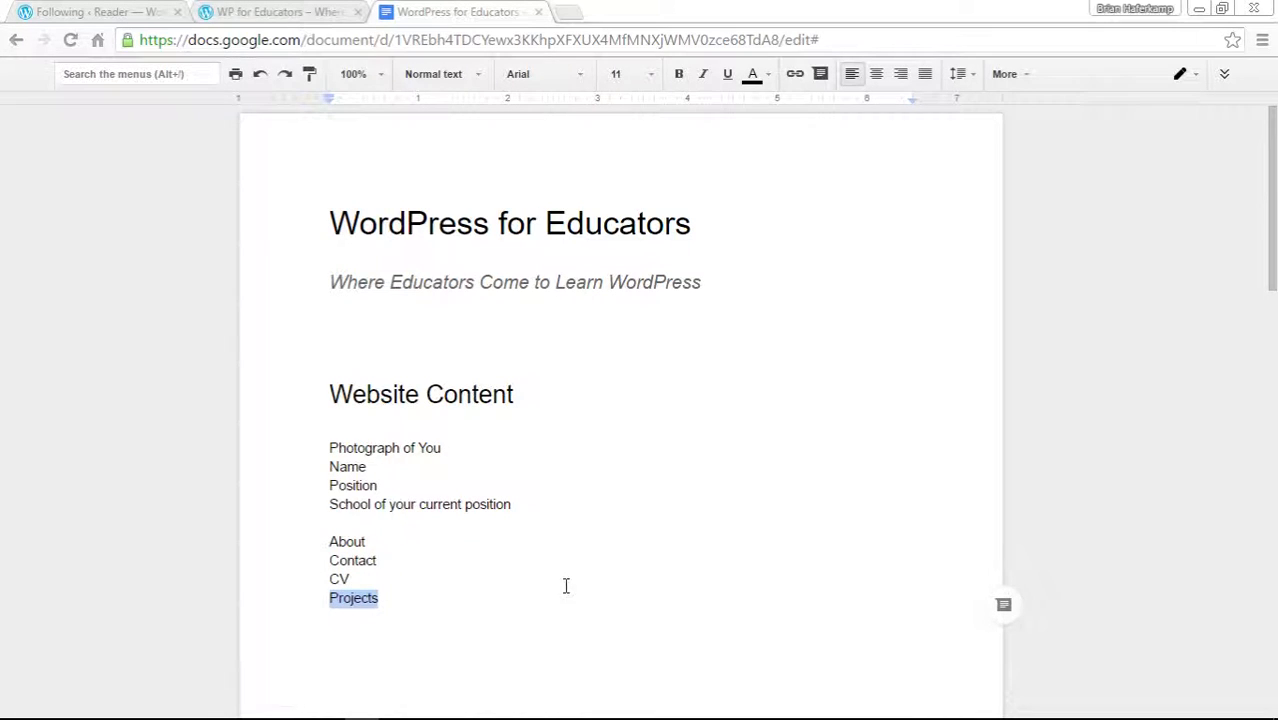
pyautogui.click(358, 581)
pyautogui.moveTo(357, 582); pyautogui.dragTo(331, 540)
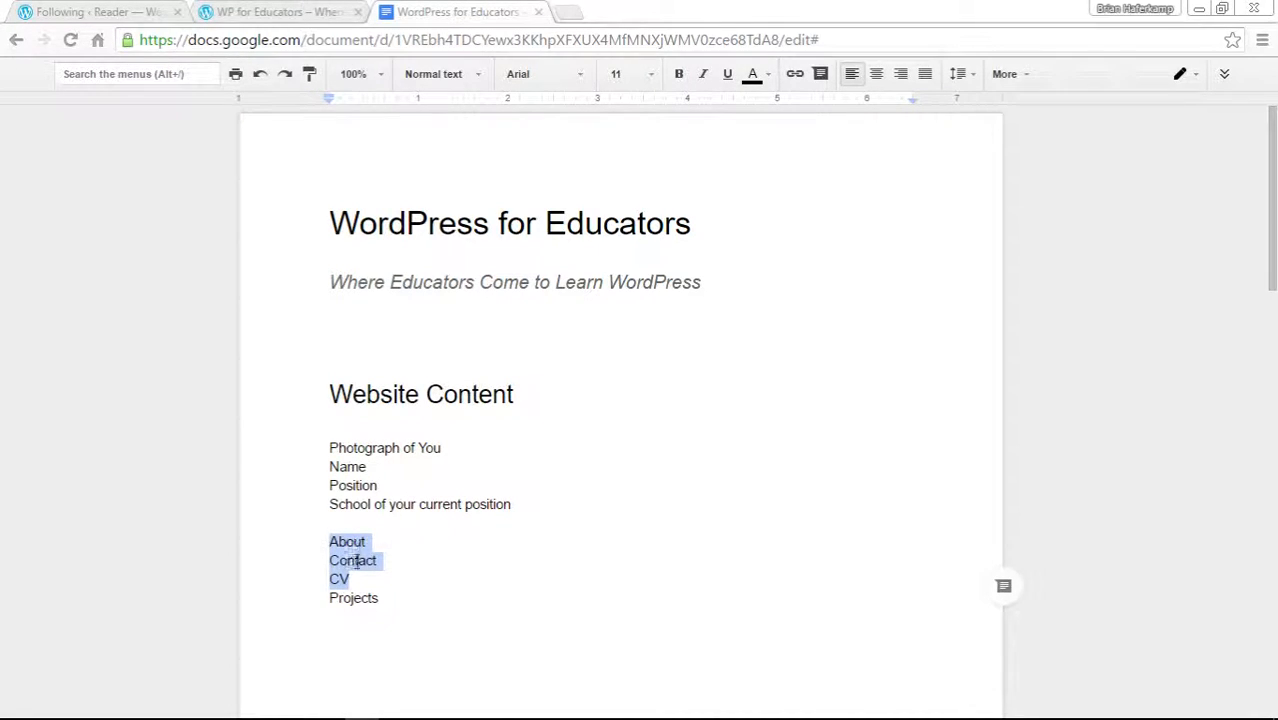
pyautogui.click(393, 578)
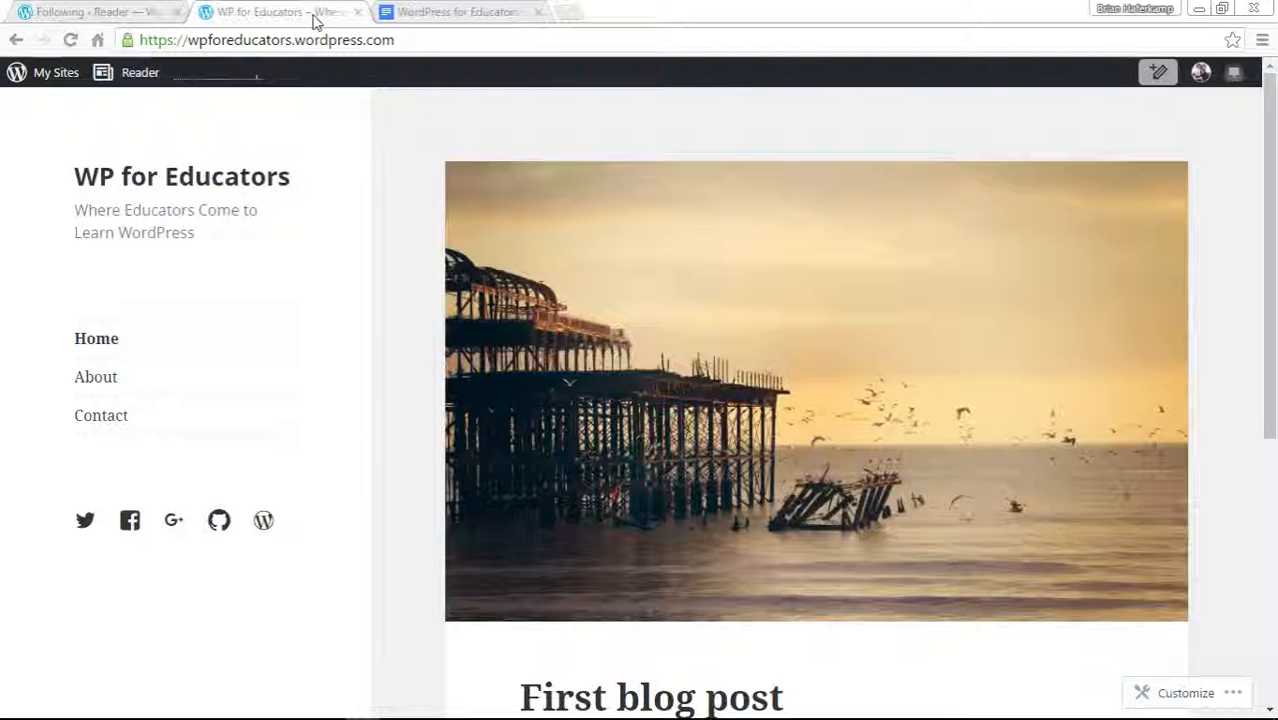
# Switch to the WP for Educators site and open its WP Admin dashboard.
pyautogui.click(316, 18)
pyautogui.click(66, 74)
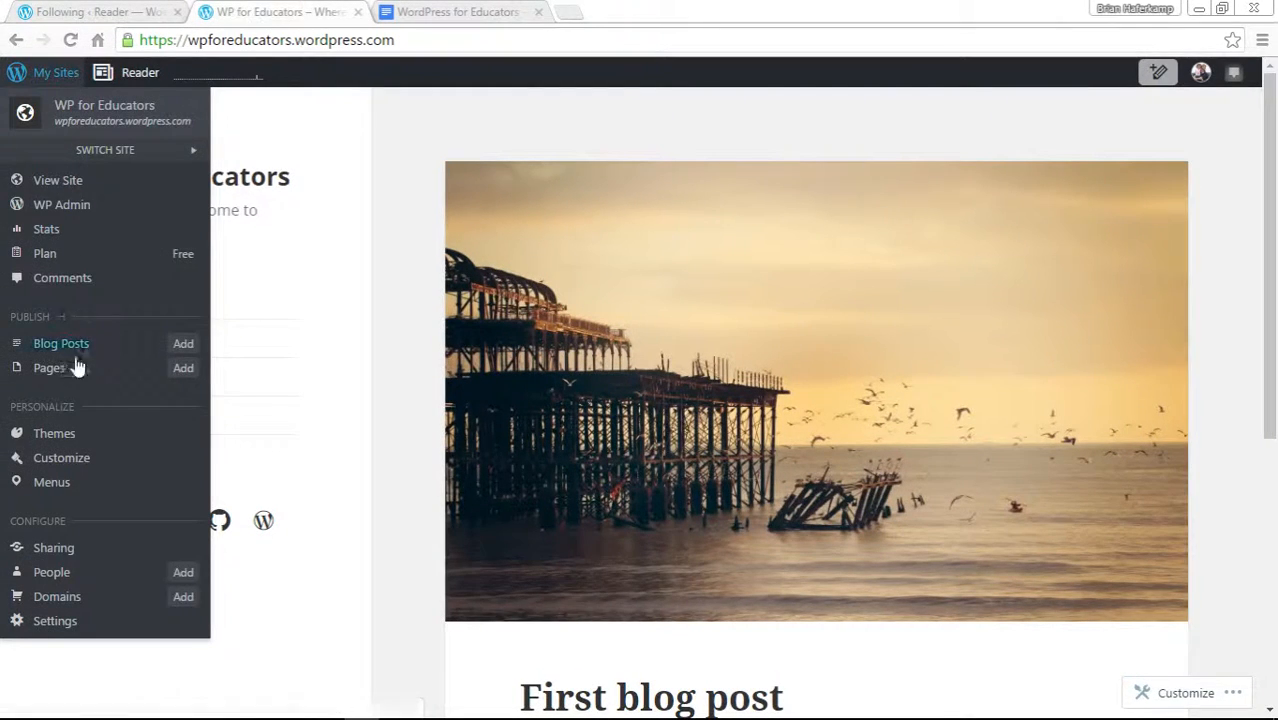
pyautogui.click(55, 205)
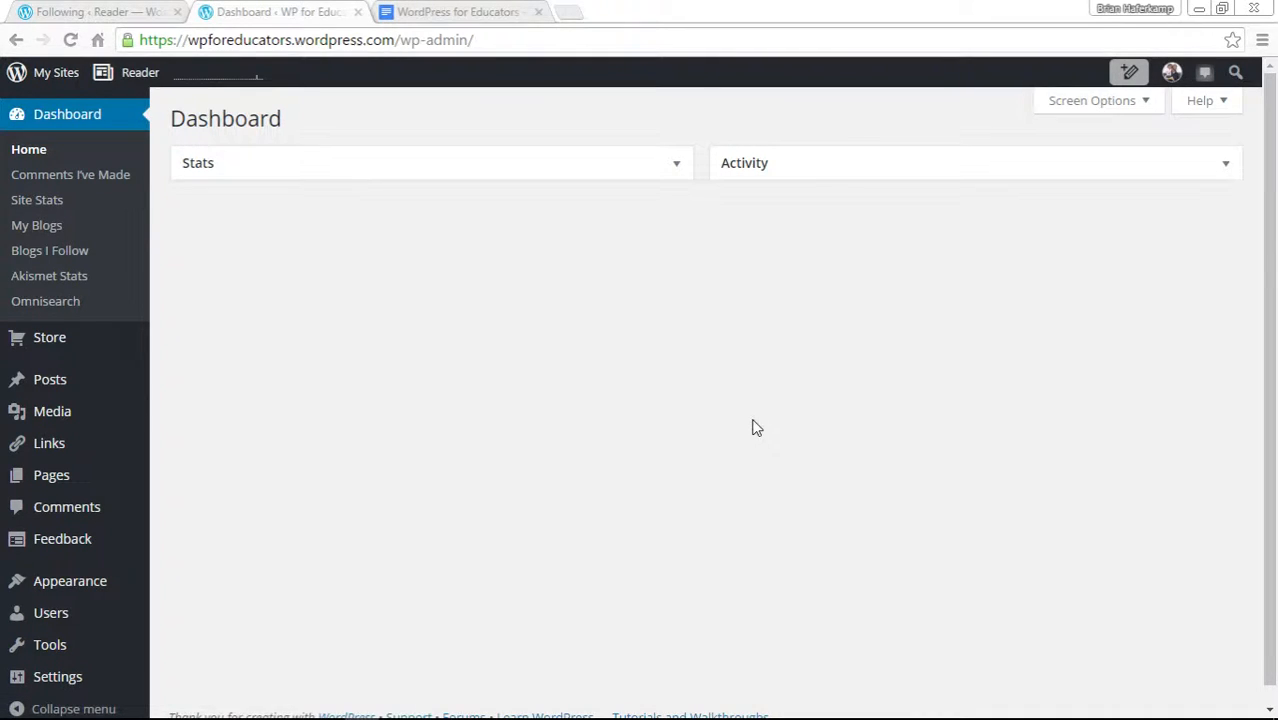
# Check the planned page names in the document, then open the site's list of all pages.
pyautogui.click(465, 12)
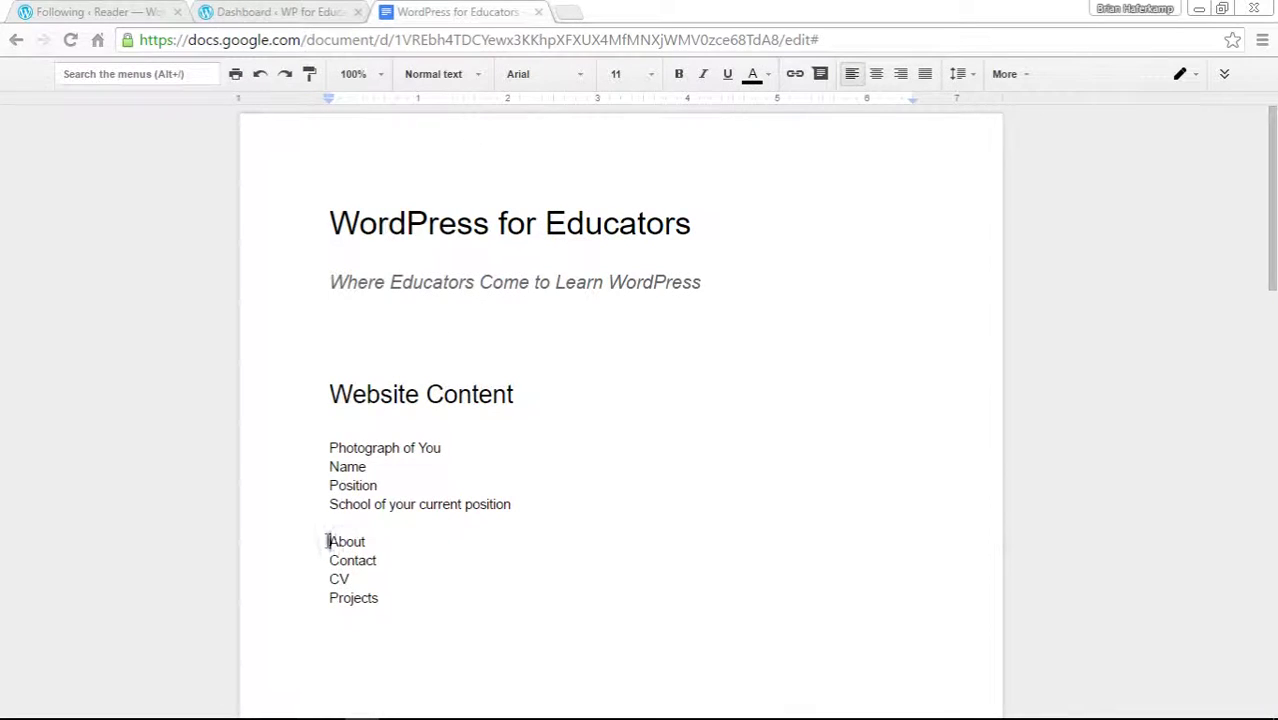
pyautogui.moveTo(327, 541); pyautogui.dragTo(386, 589)
pyautogui.click(312, 12)
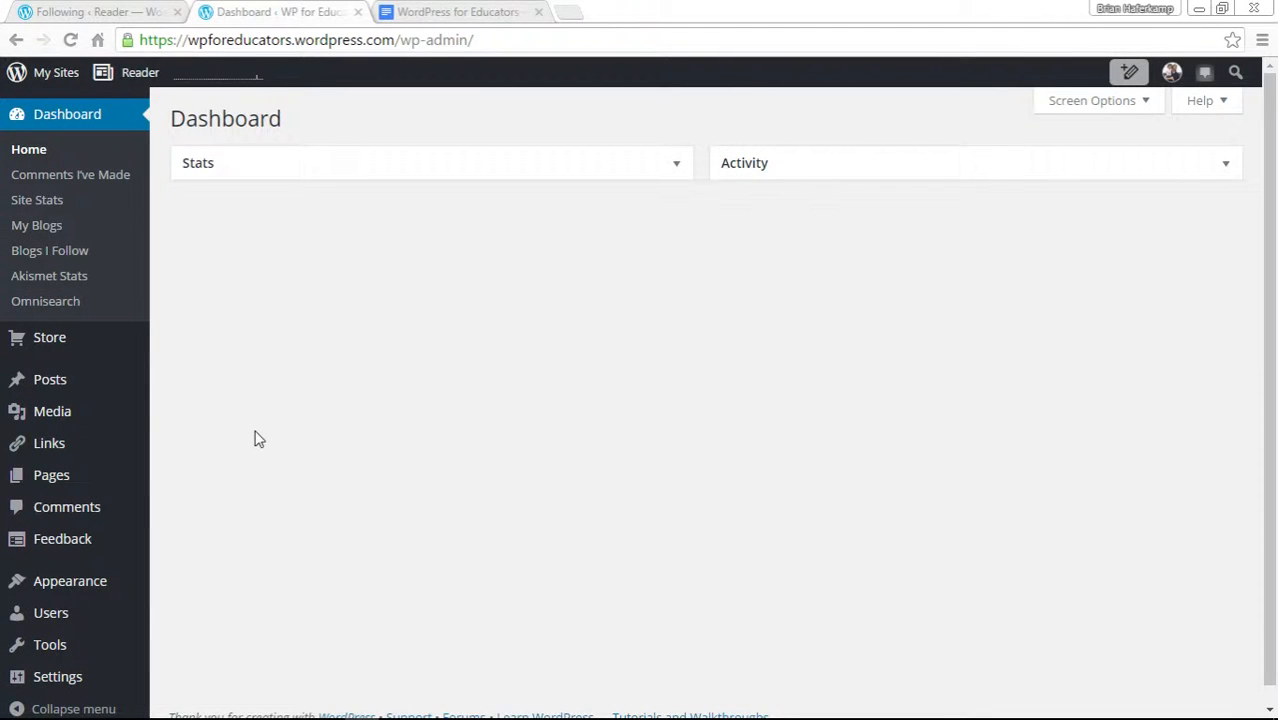
pyautogui.moveTo(95, 485)
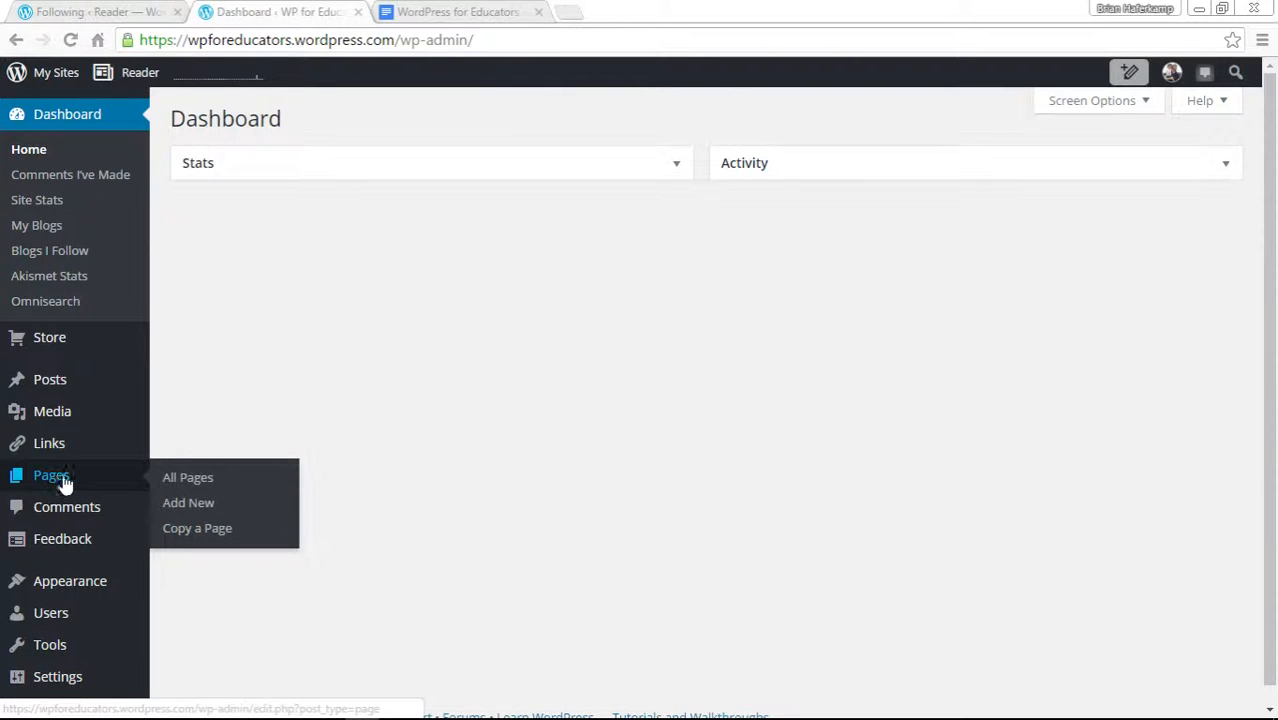
pyautogui.click(200, 484)
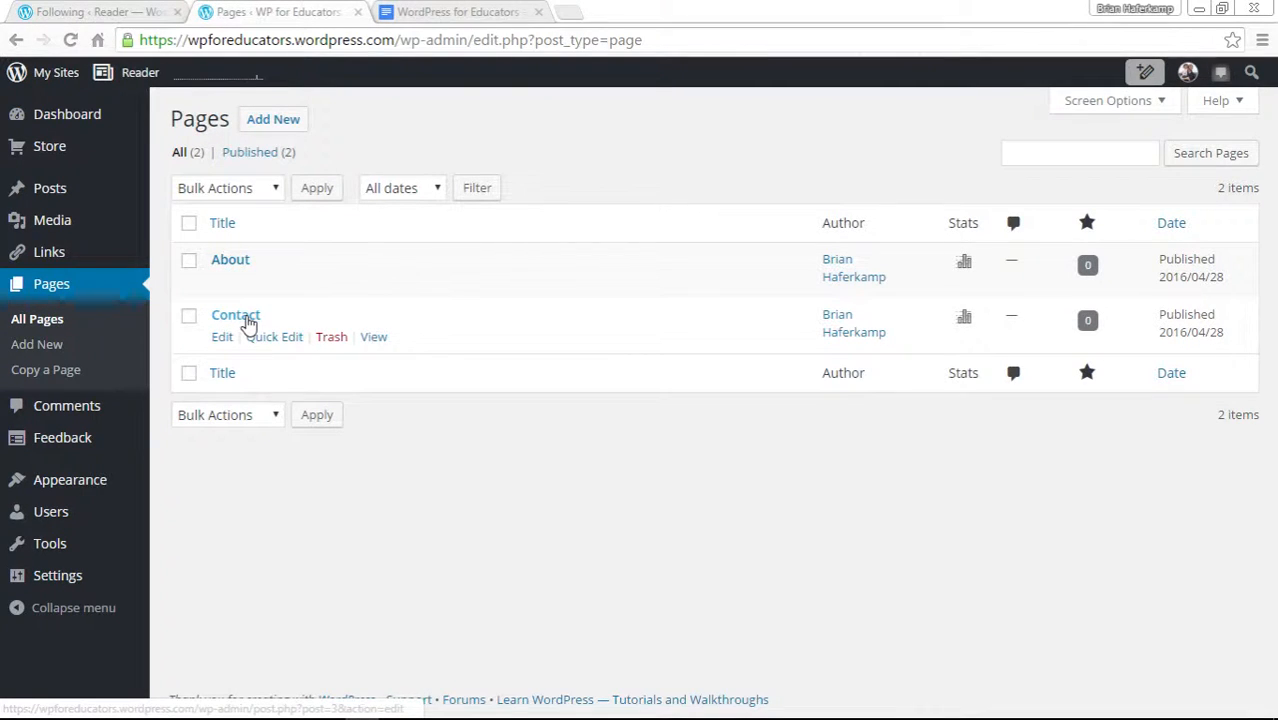
# Check the CV entry in the planning document's page list before returning to the site's pages.
pyautogui.click(489, 10)
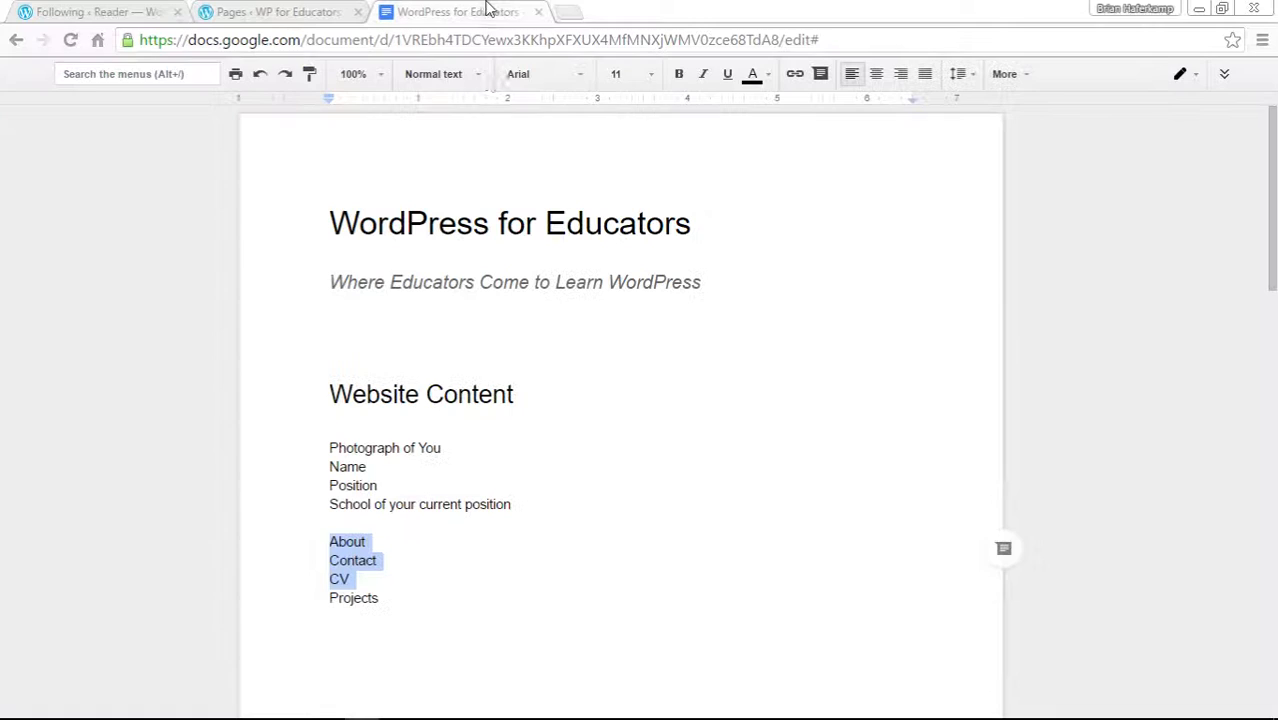
pyautogui.click(347, 541)
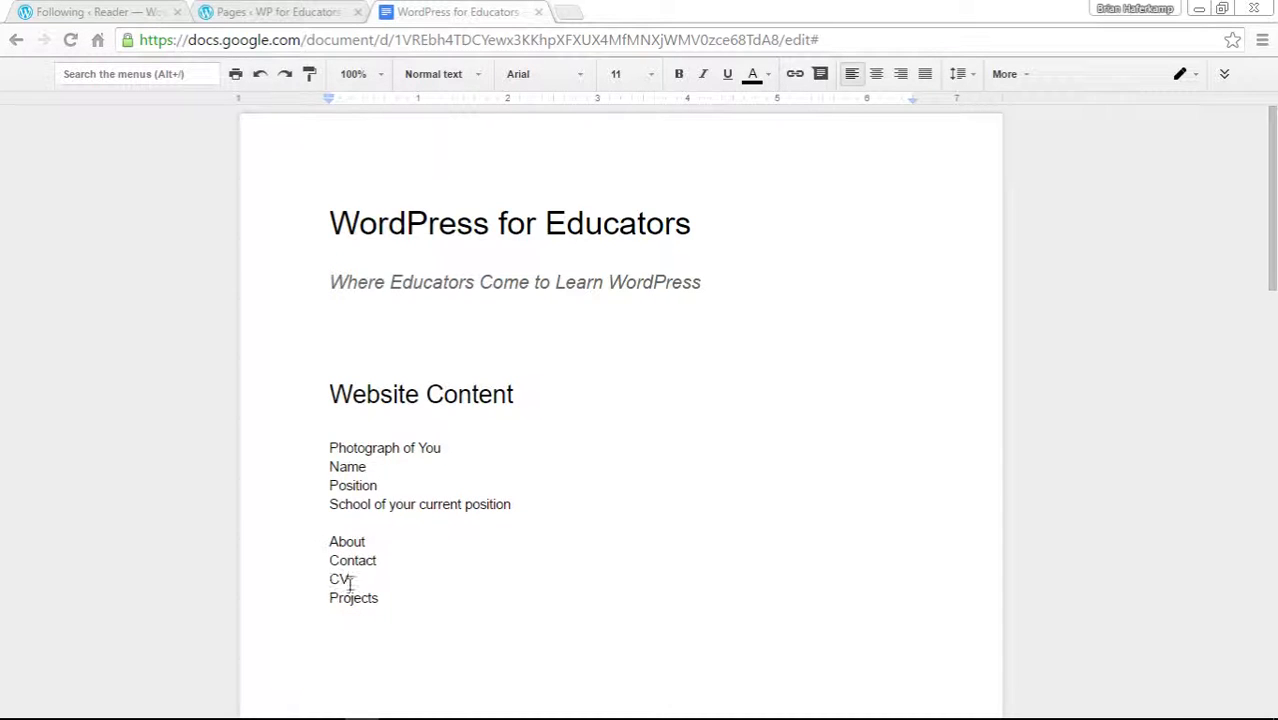
pyautogui.moveTo(340, 580); pyautogui.dragTo(350, 580)
pyautogui.click(352, 9)
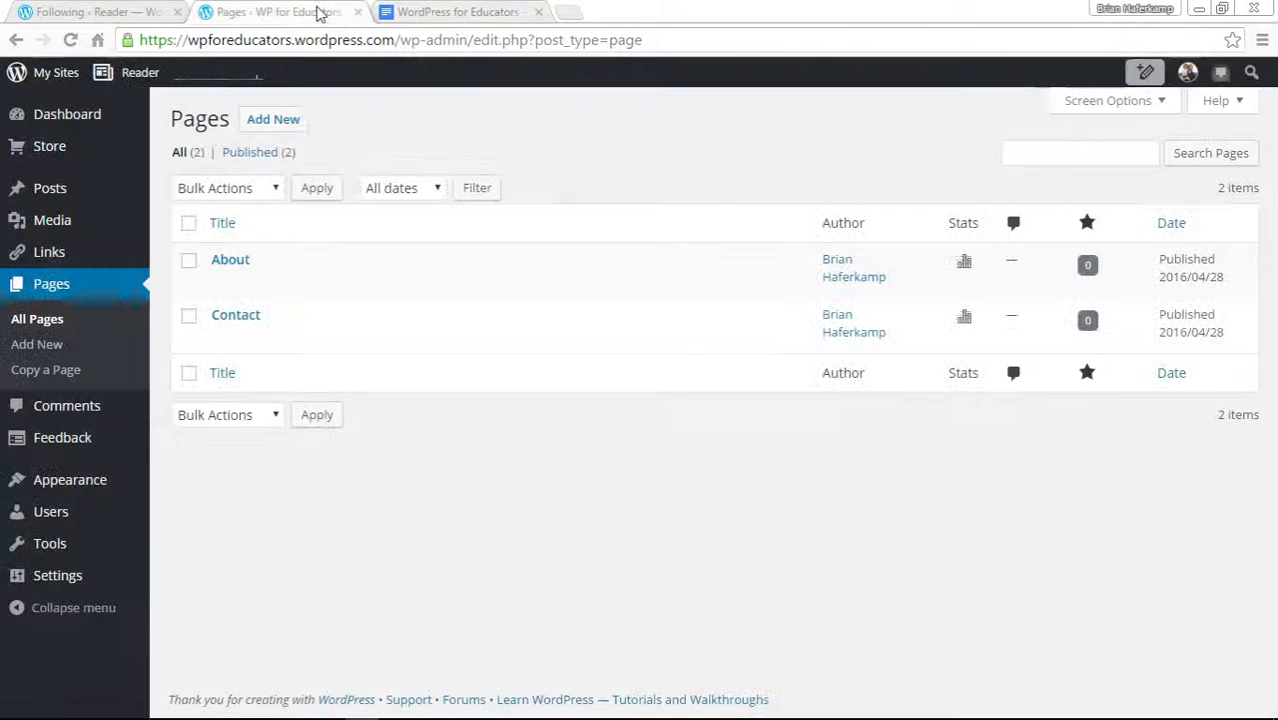
# Add a new page titled CV.
pyautogui.click(290, 121)
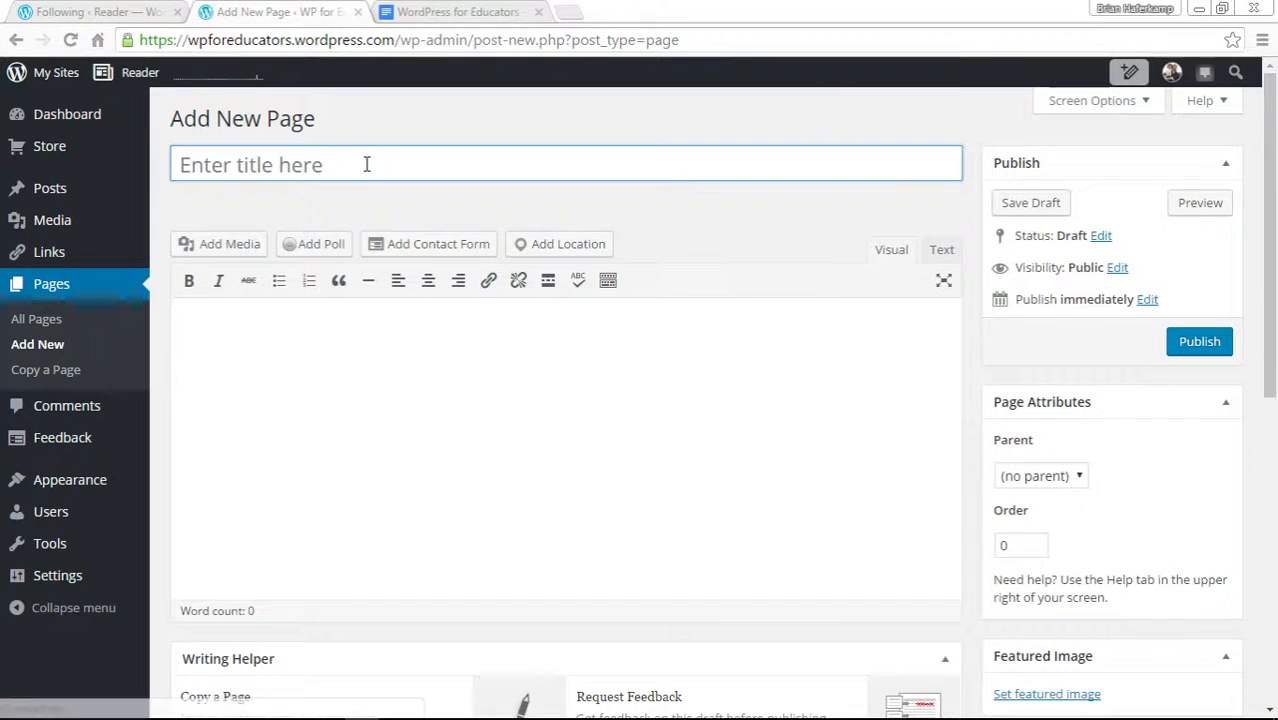
pyautogui.write('CV')
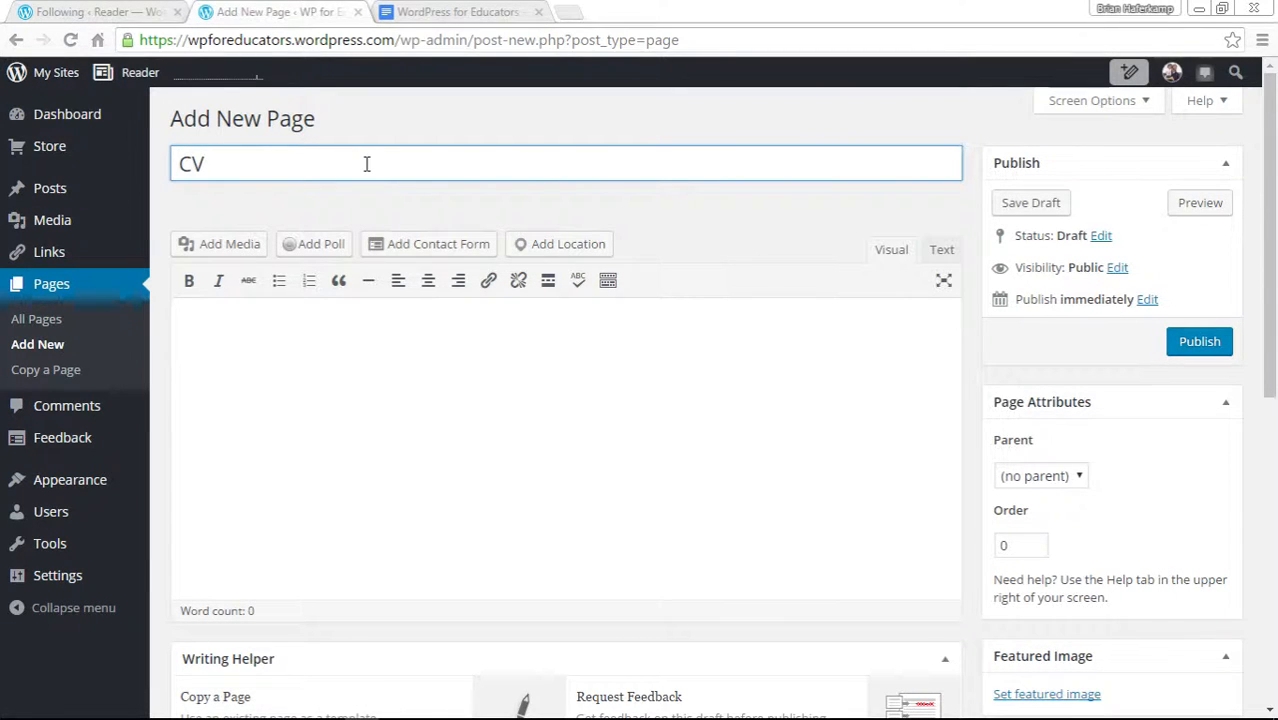
pyautogui.click(650, 382)
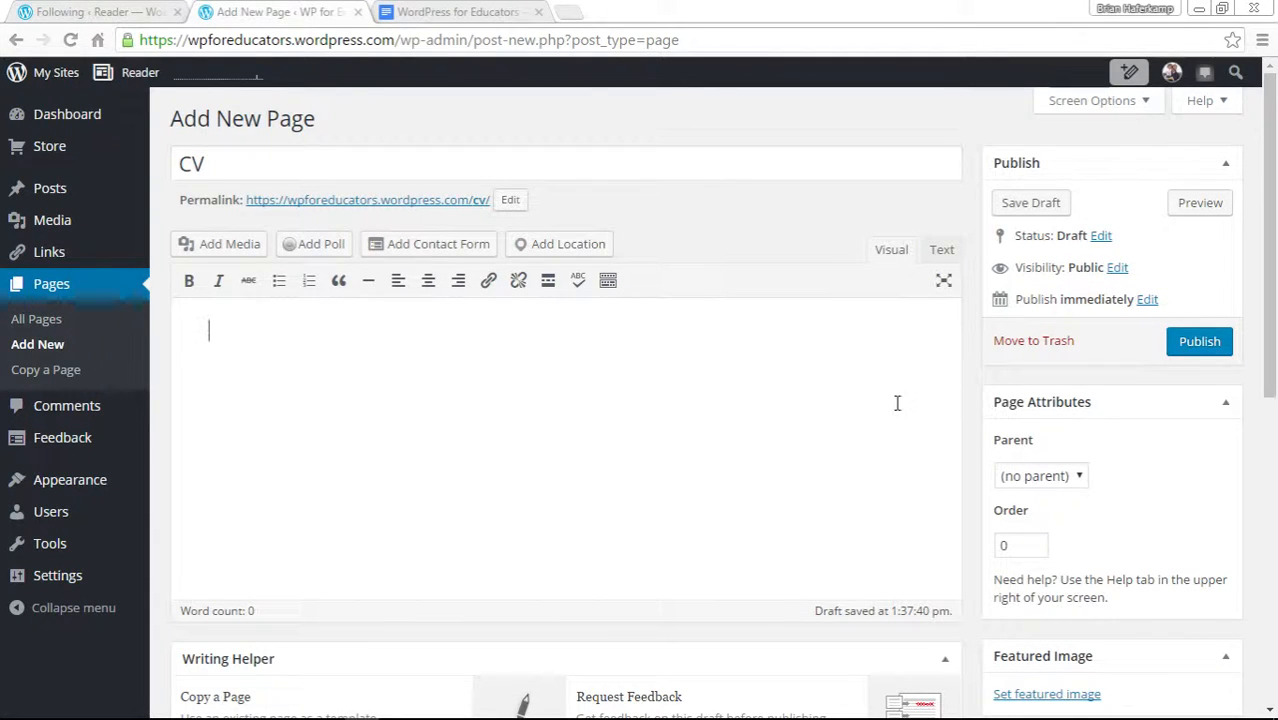
# Examine the new page editor's option boxes and its Help sections on inserting media, page attributes and getting help.
pyautogui.scroll(-6, 960, 402)
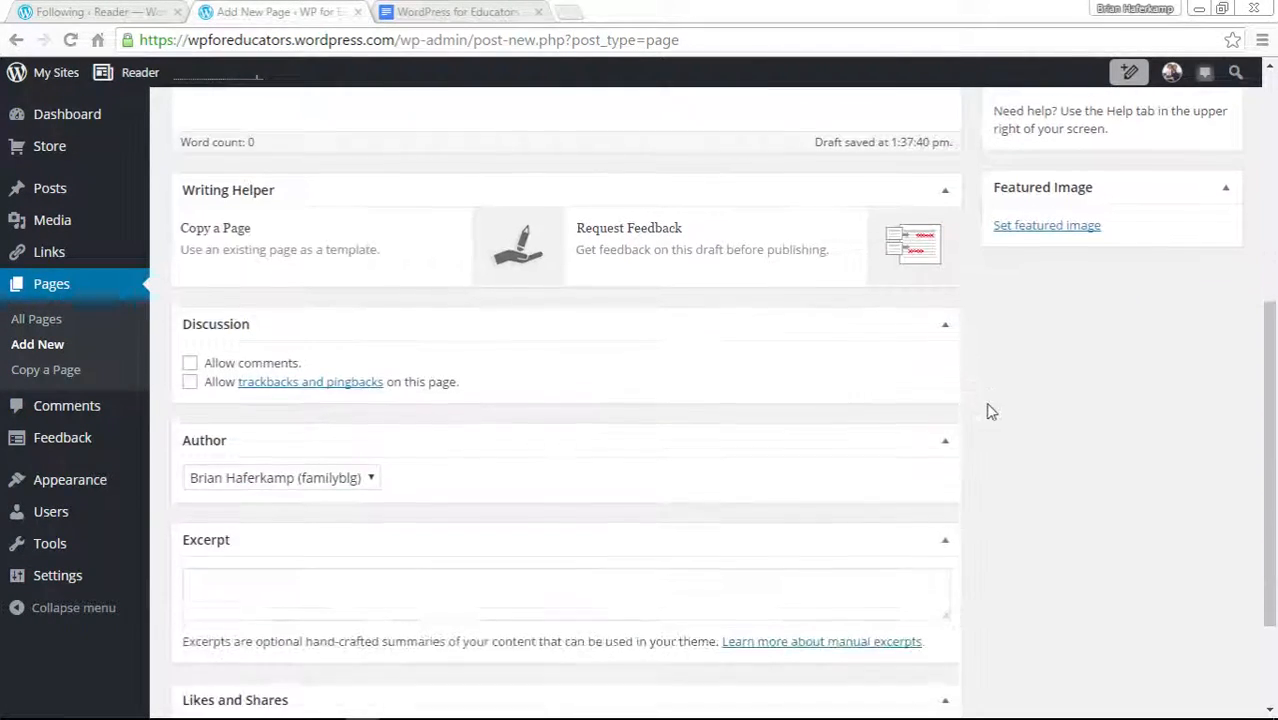
pyautogui.scroll(6, 987, 408)
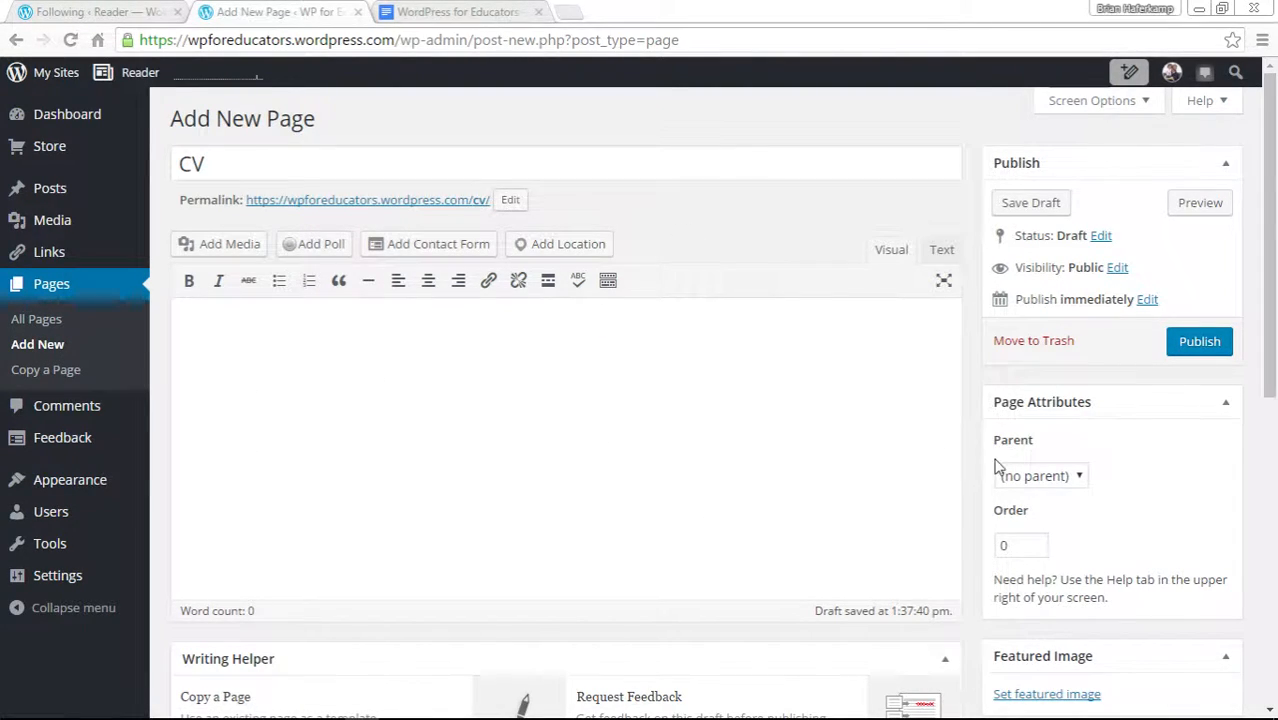
pyautogui.scroll(-1, 977, 458)
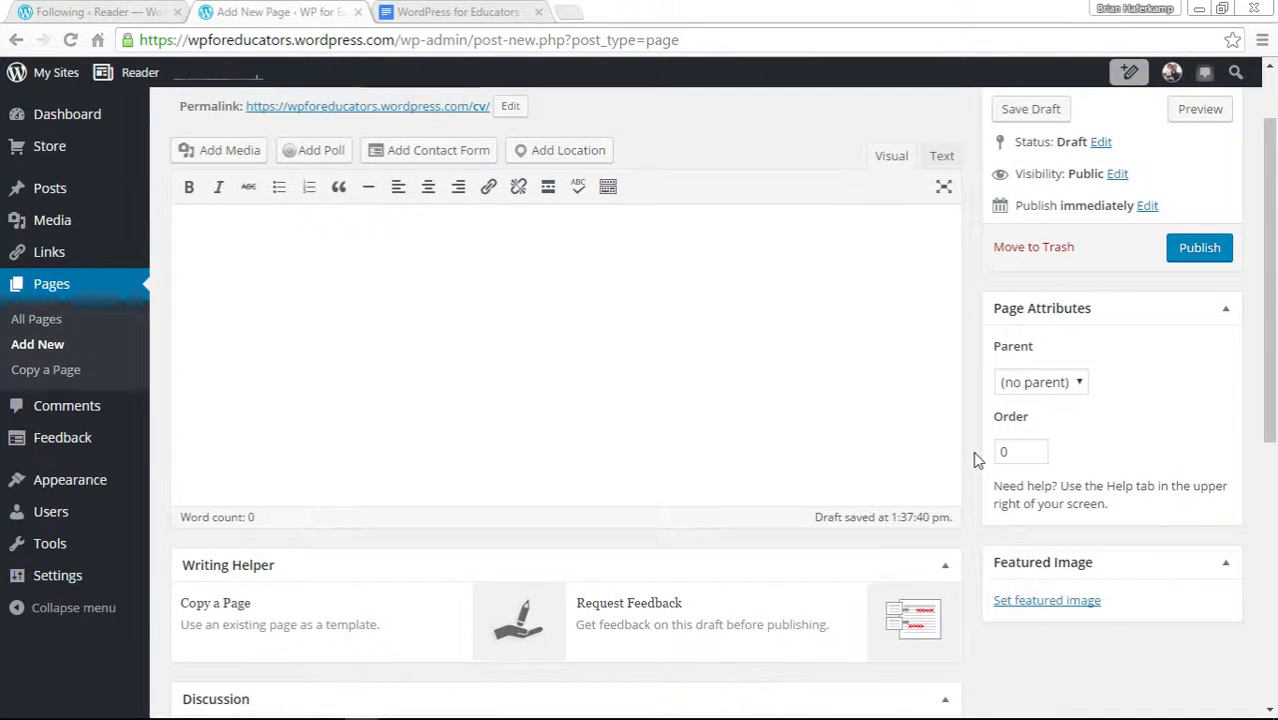
pyautogui.scroll(1, 979, 440)
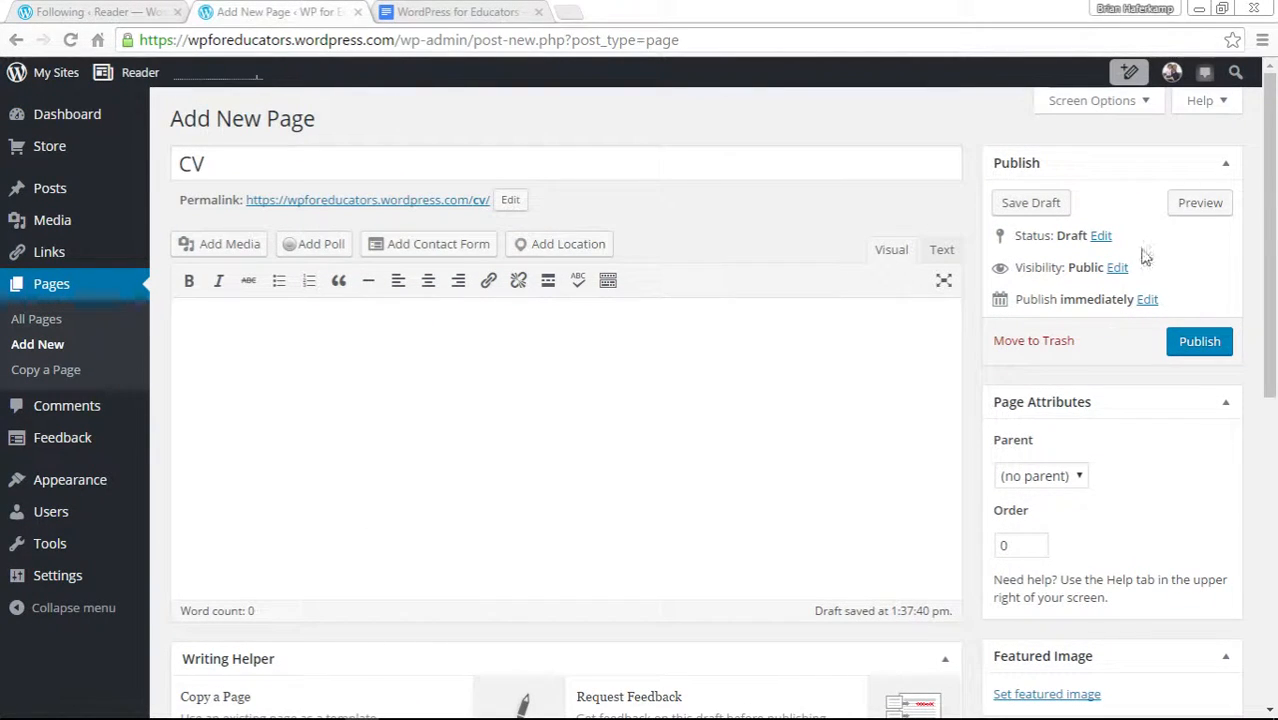
pyautogui.click(1204, 103)
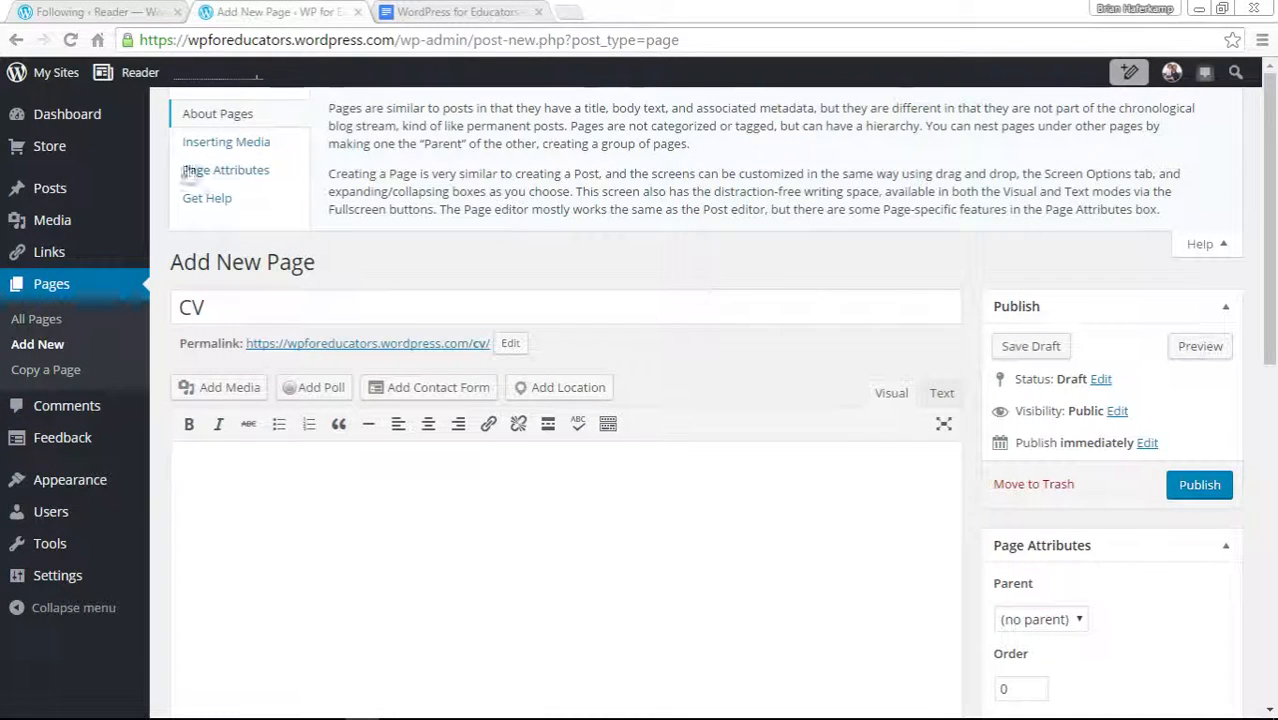
pyautogui.click(225, 145)
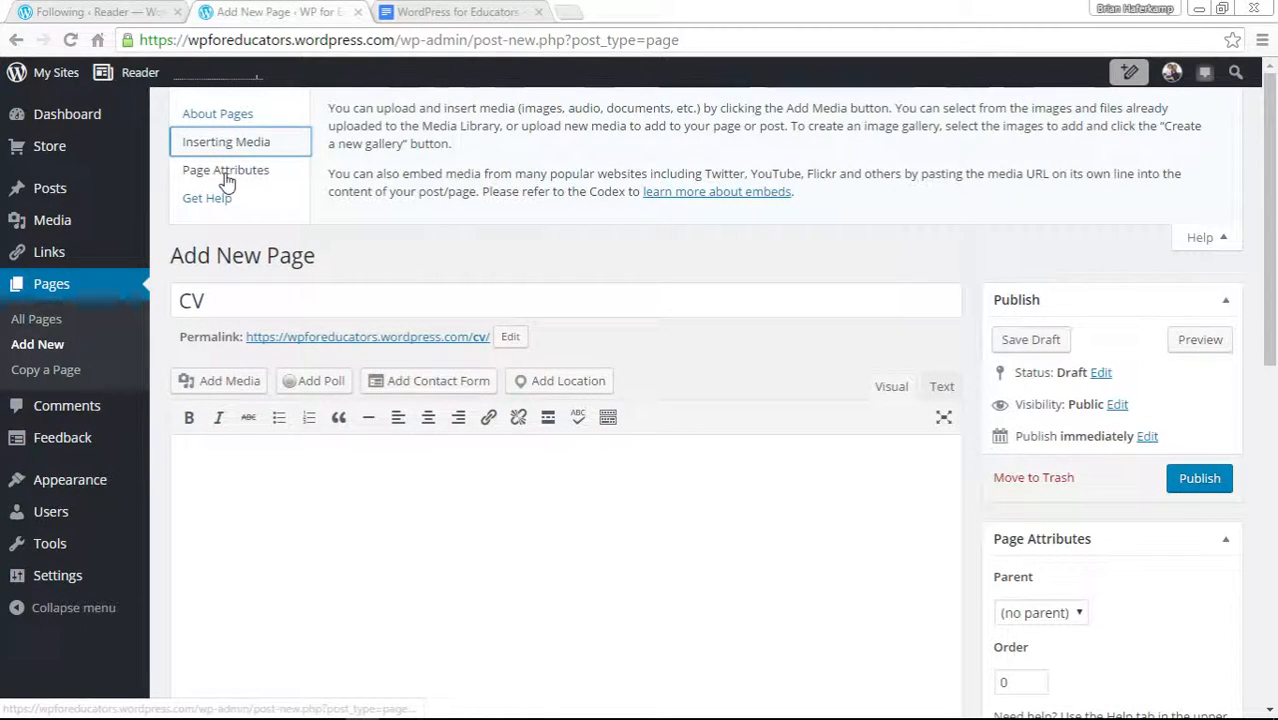
pyautogui.click(226, 174)
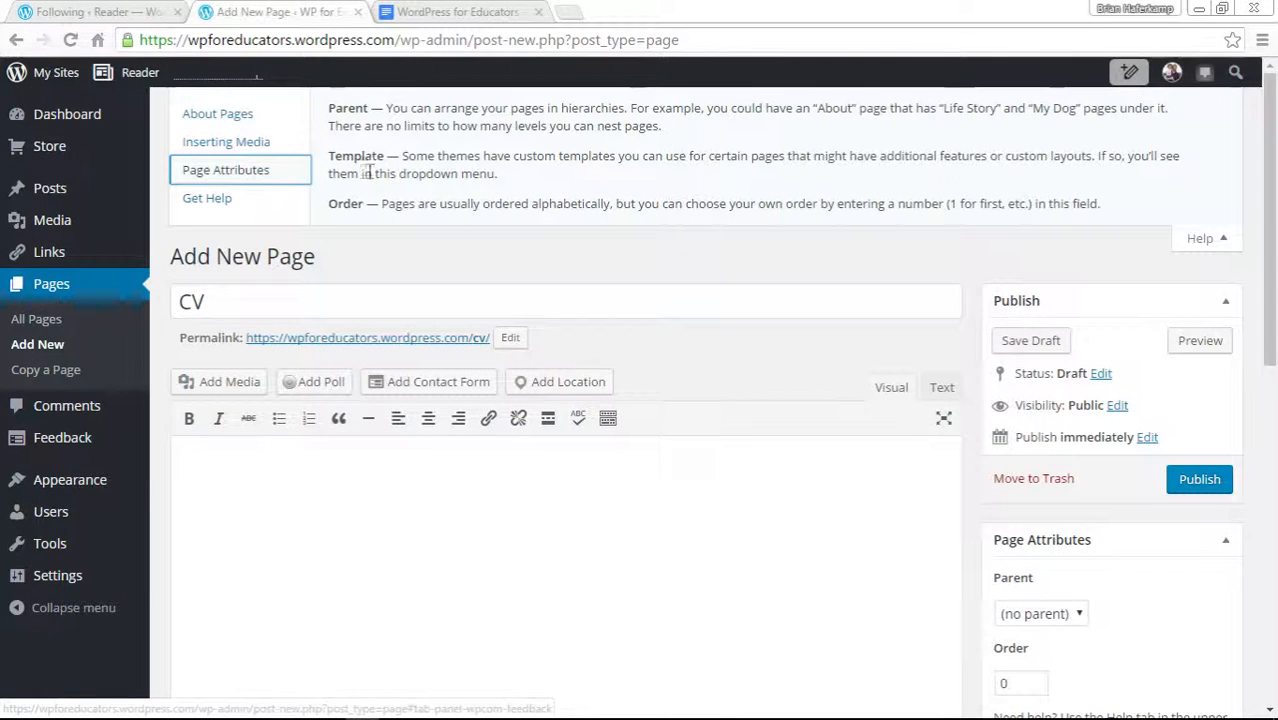
pyautogui.scroll(-2, 1136, 555)
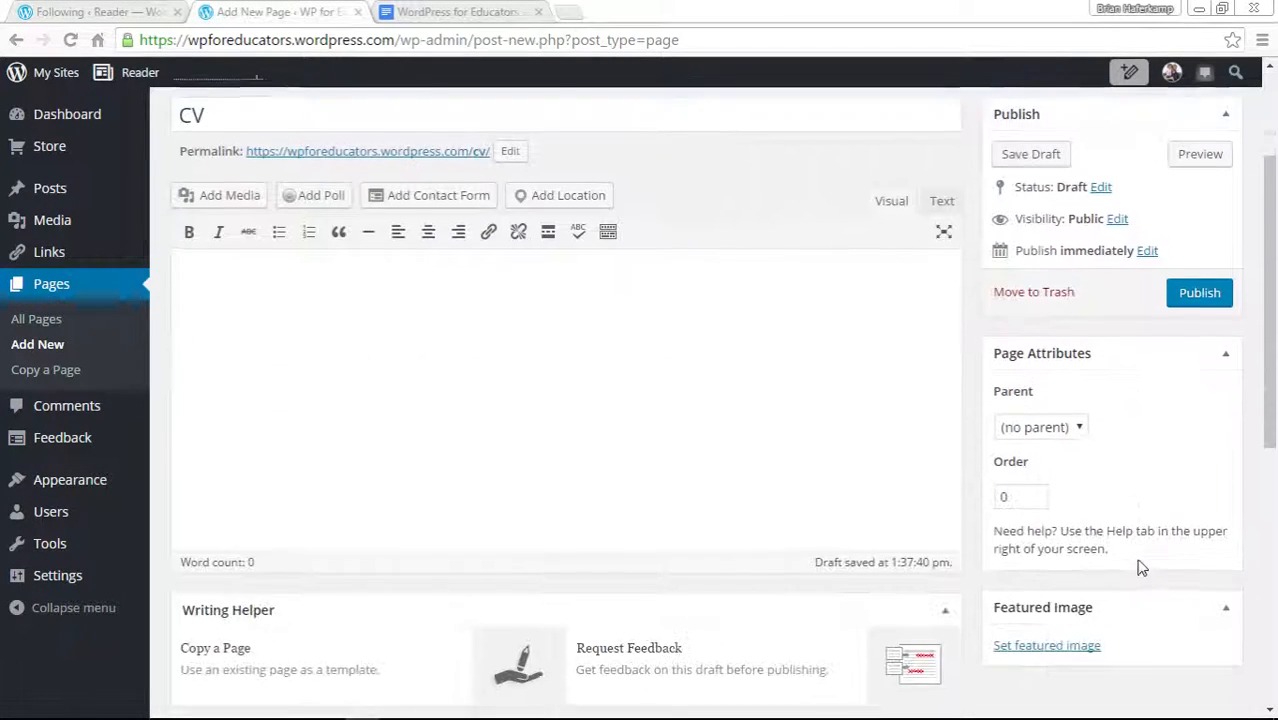
pyautogui.scroll(2, 1100, 545)
pyautogui.click(215, 205)
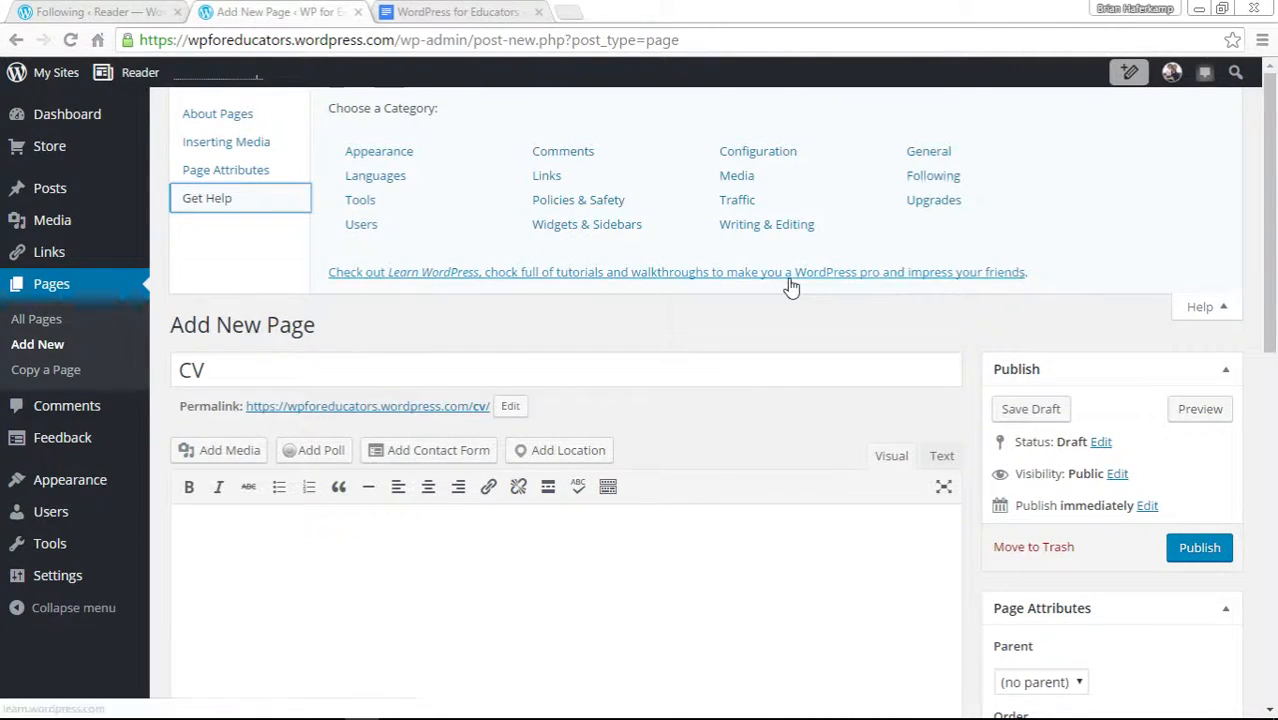
pyautogui.click(1212, 310)
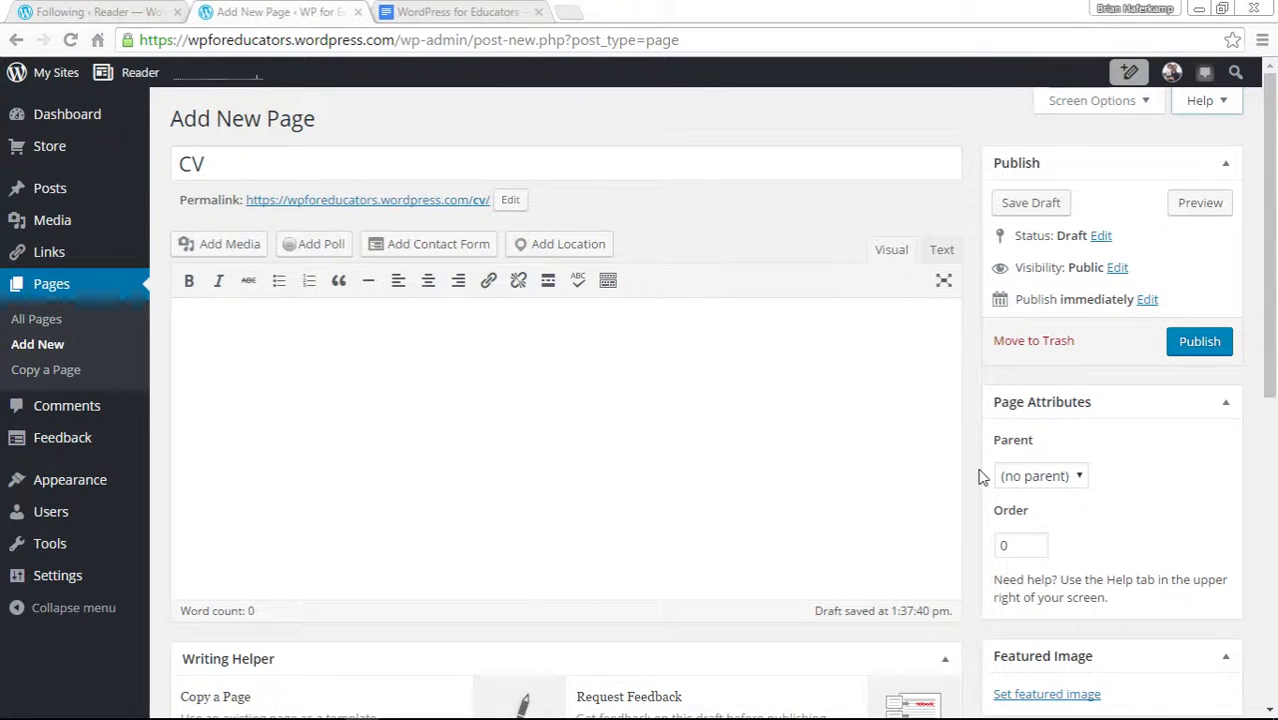
# Scroll through the page editor's lower option boxes such as Discussion, Author, Excerpt and Likes and Shares.
pyautogui.scroll(-5, 980, 477)
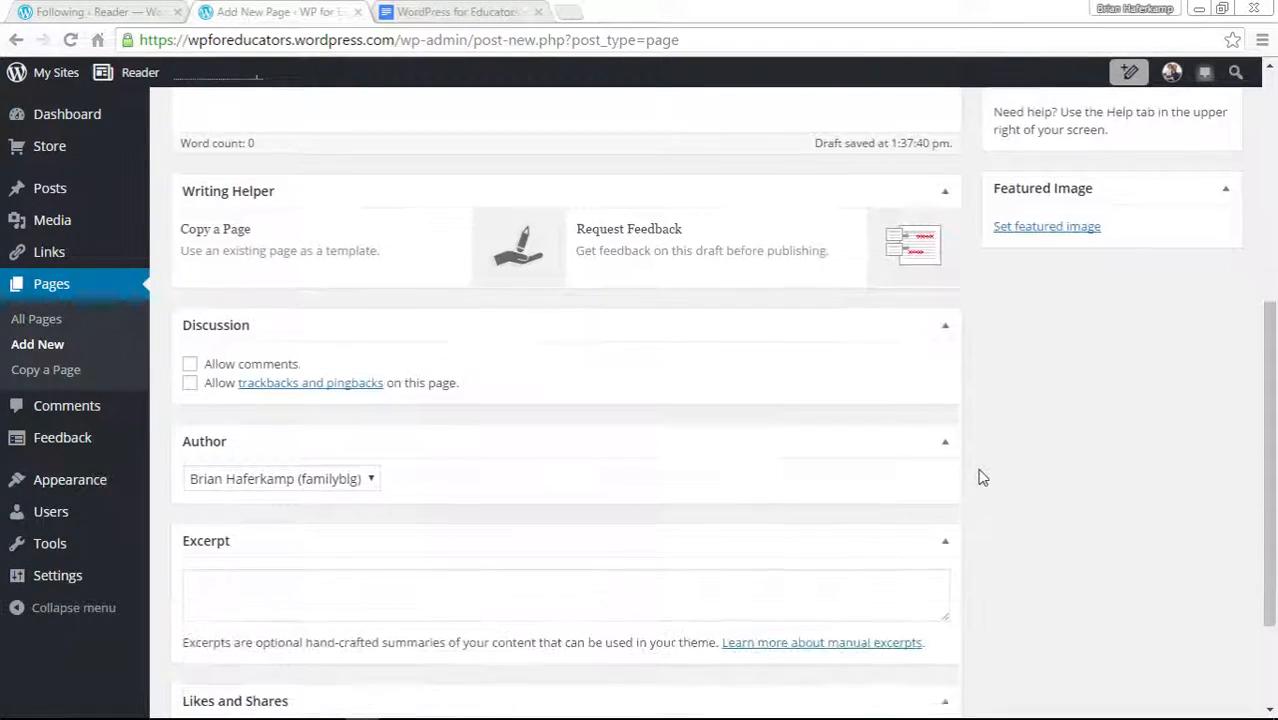
pyautogui.scroll(2, 980, 477)
pyautogui.scroll(1, 980, 477)
pyautogui.scroll(-3, 980, 477)
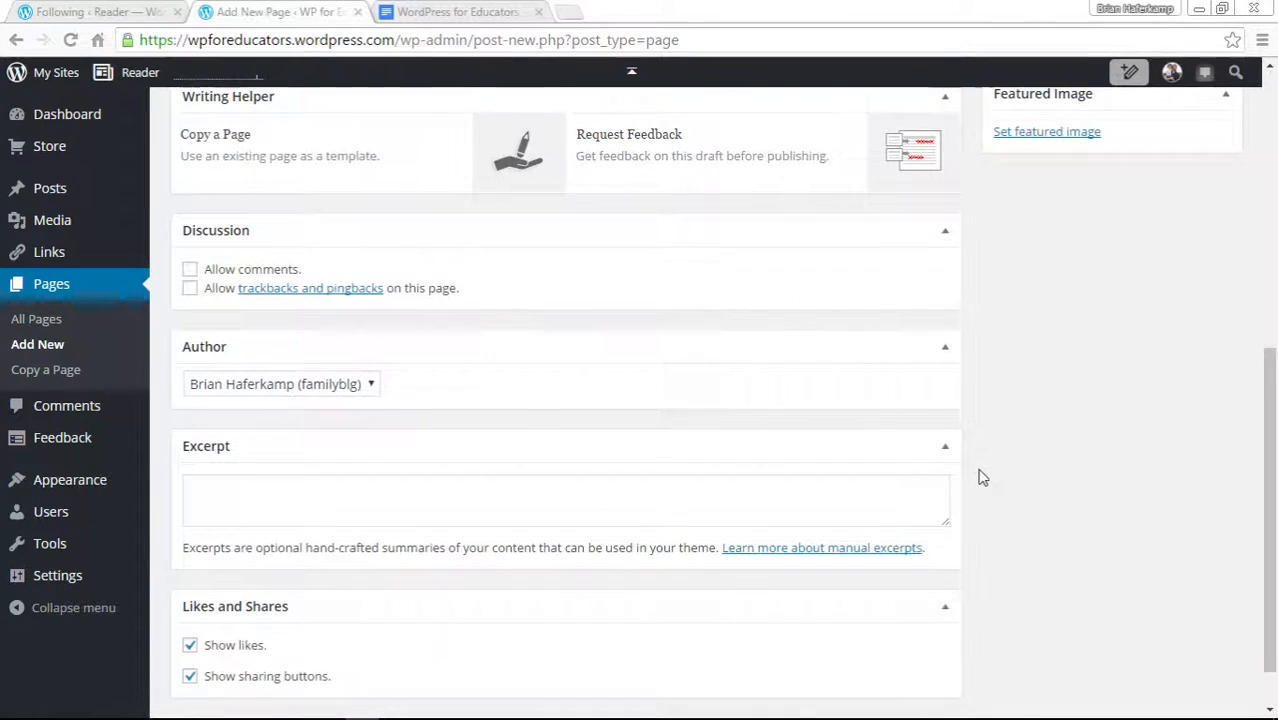
pyautogui.scroll(-1, 980, 477)
pyautogui.scroll(6, 980, 477)
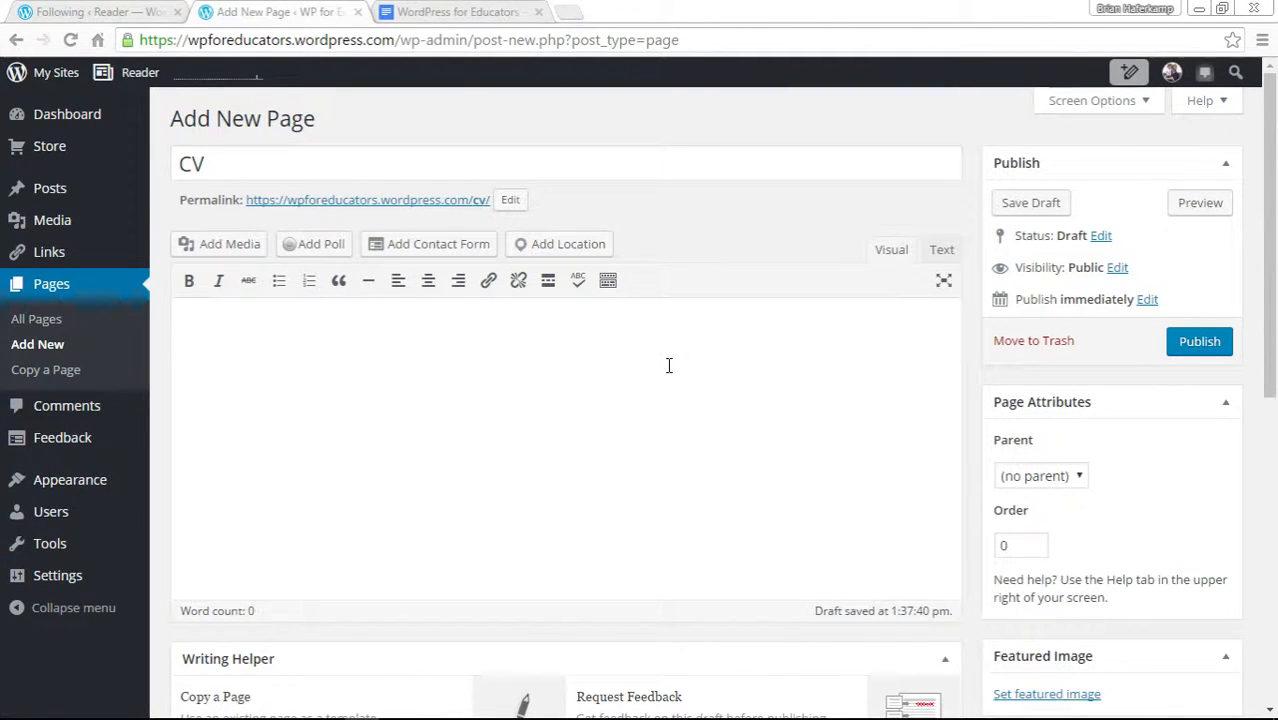
# Write "This will be our CV page." in the page body.
pyautogui.write('This will be our ')
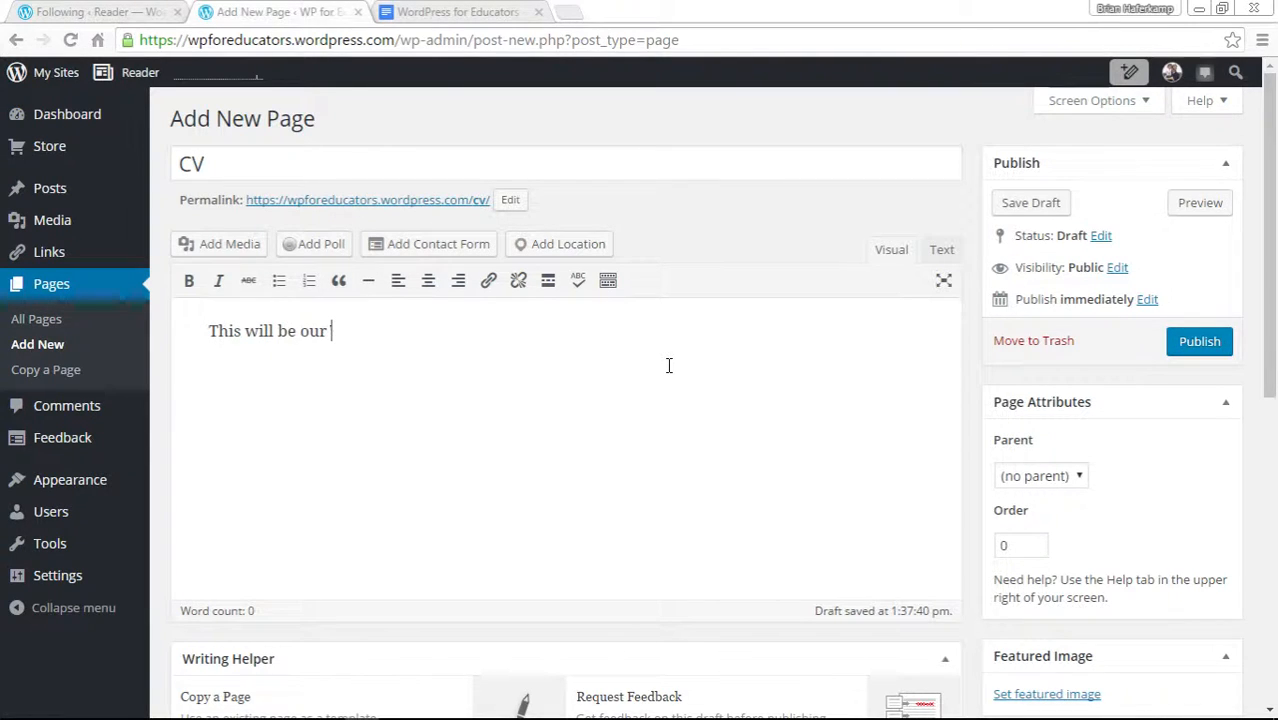
pyautogui.write('CV page.')
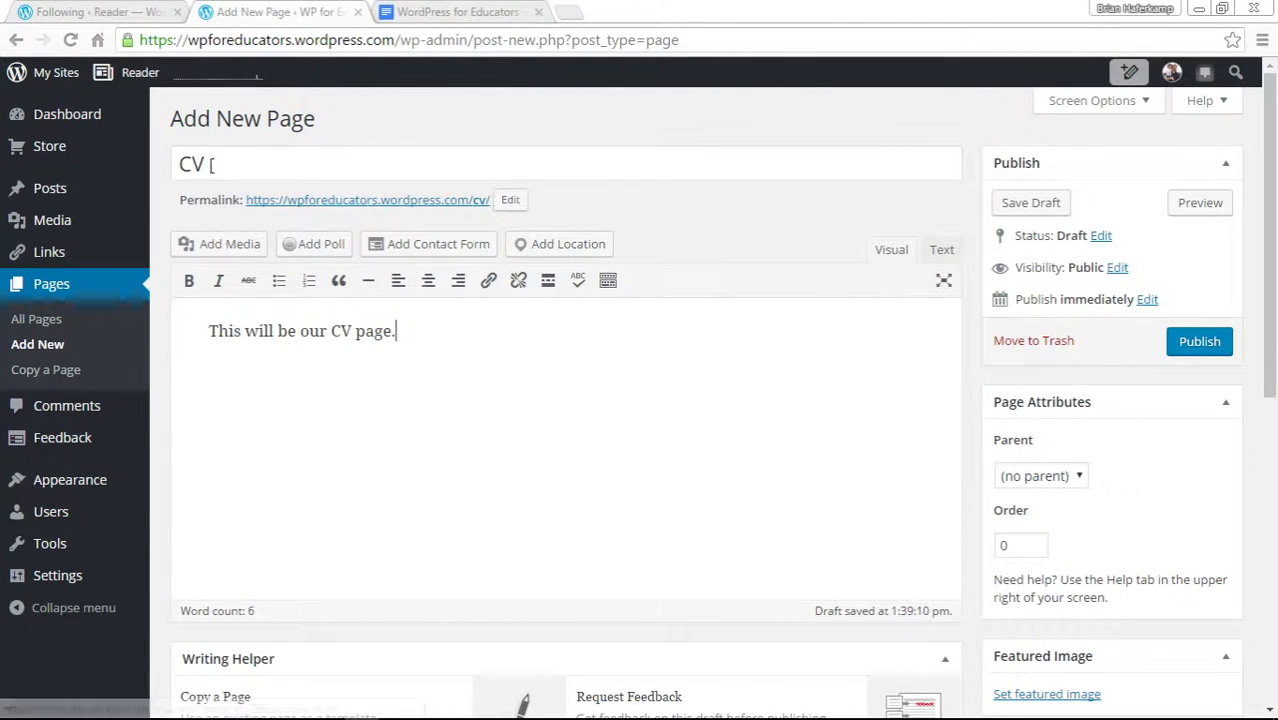
# Change the CV page's permalink slug to curriculum-vitae.
pyautogui.moveTo(205, 163); pyautogui.dragTo(175, 162)
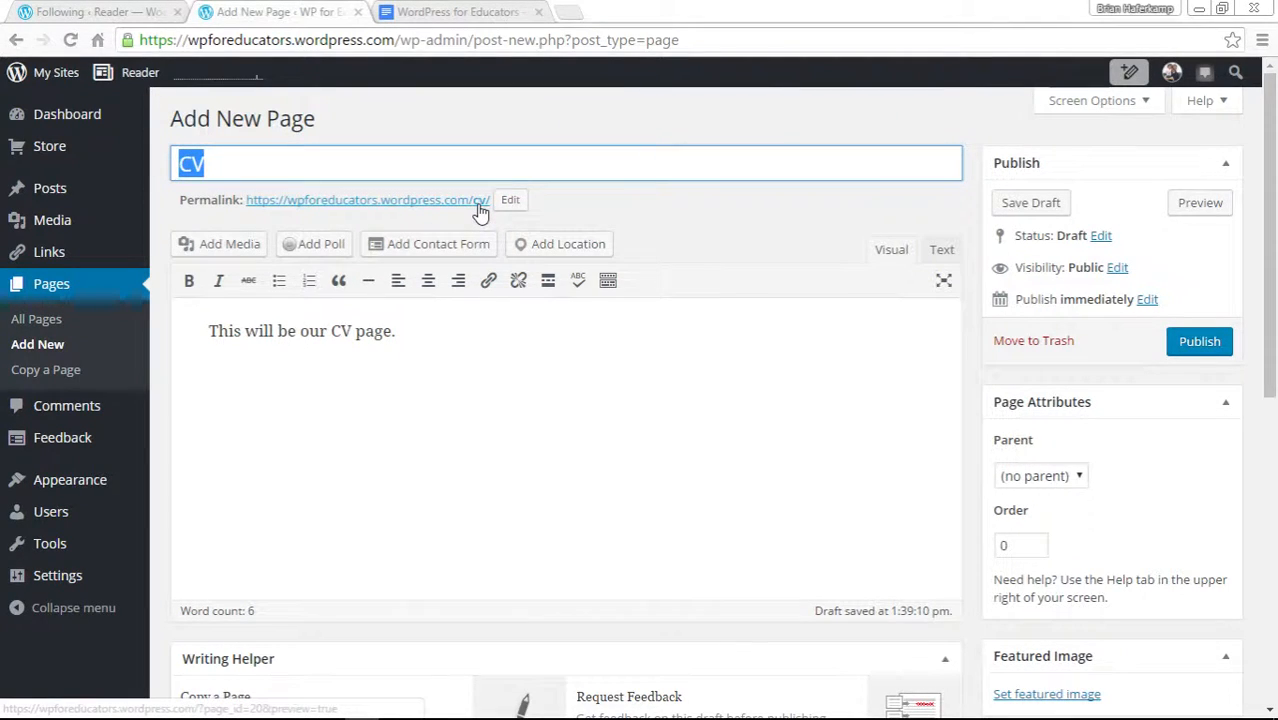
pyautogui.click(680, 221)
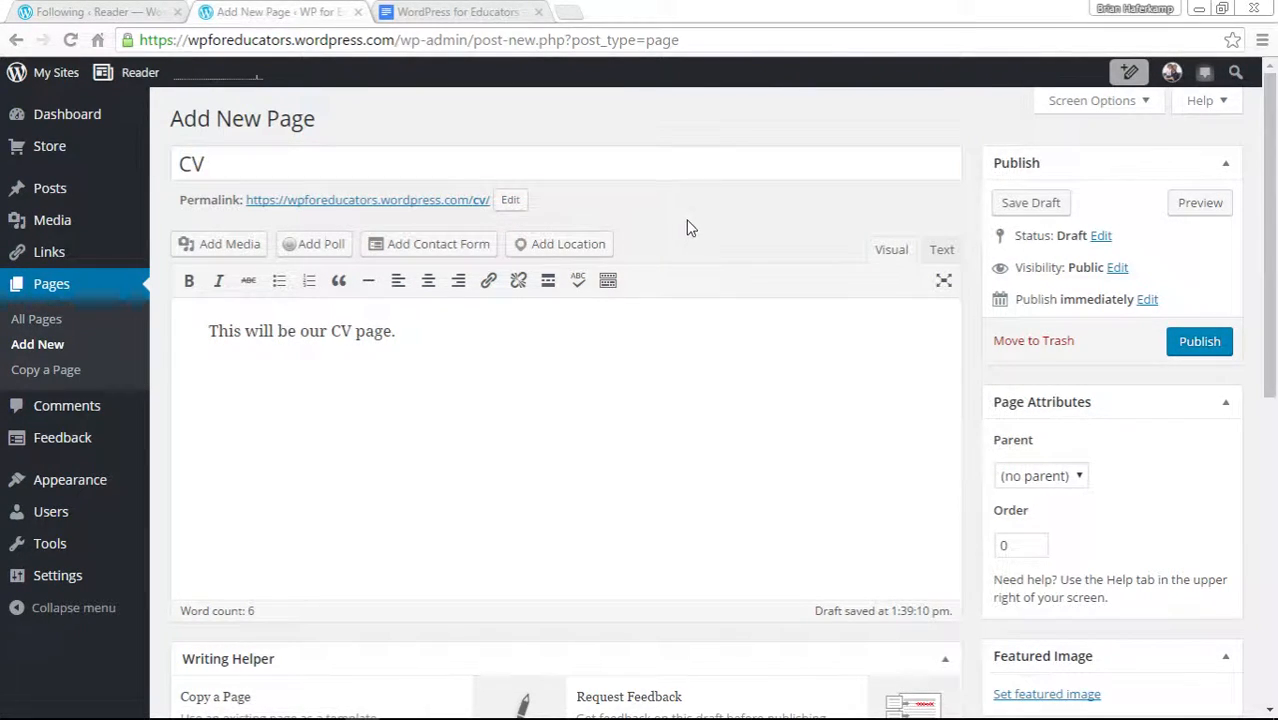
pyautogui.click(510, 200)
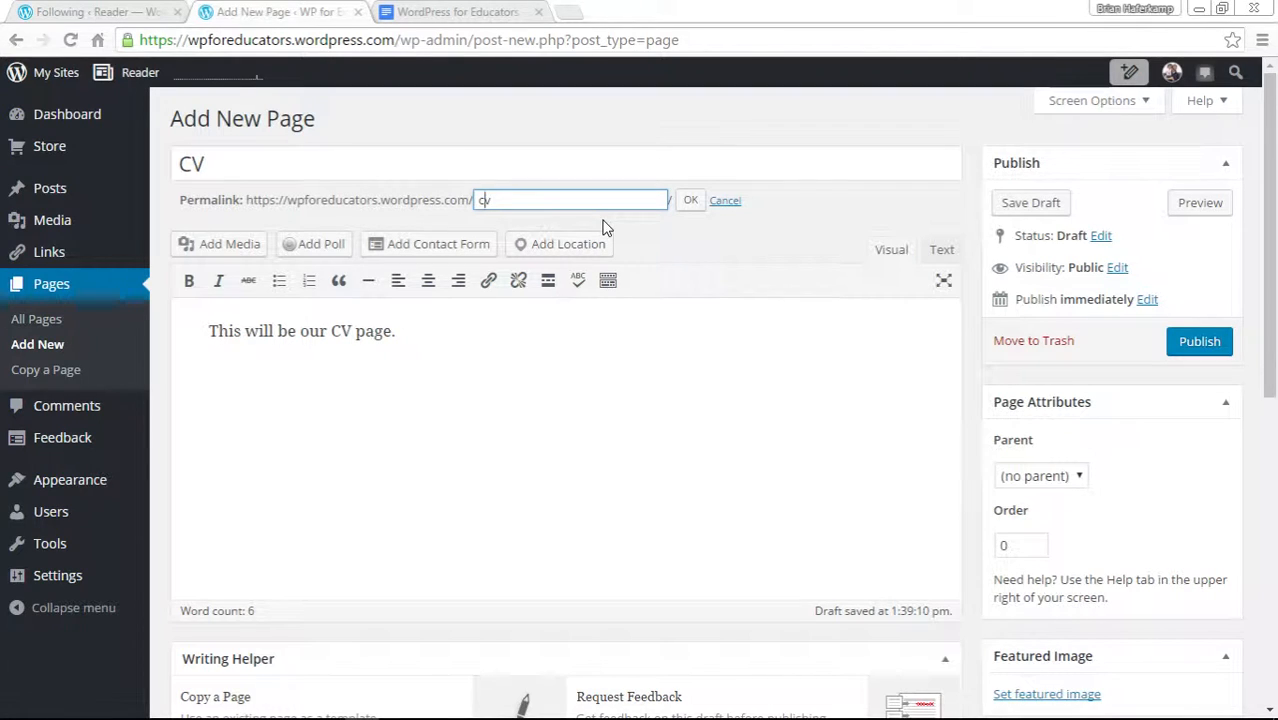
pyautogui.write('urriculum-vitae')
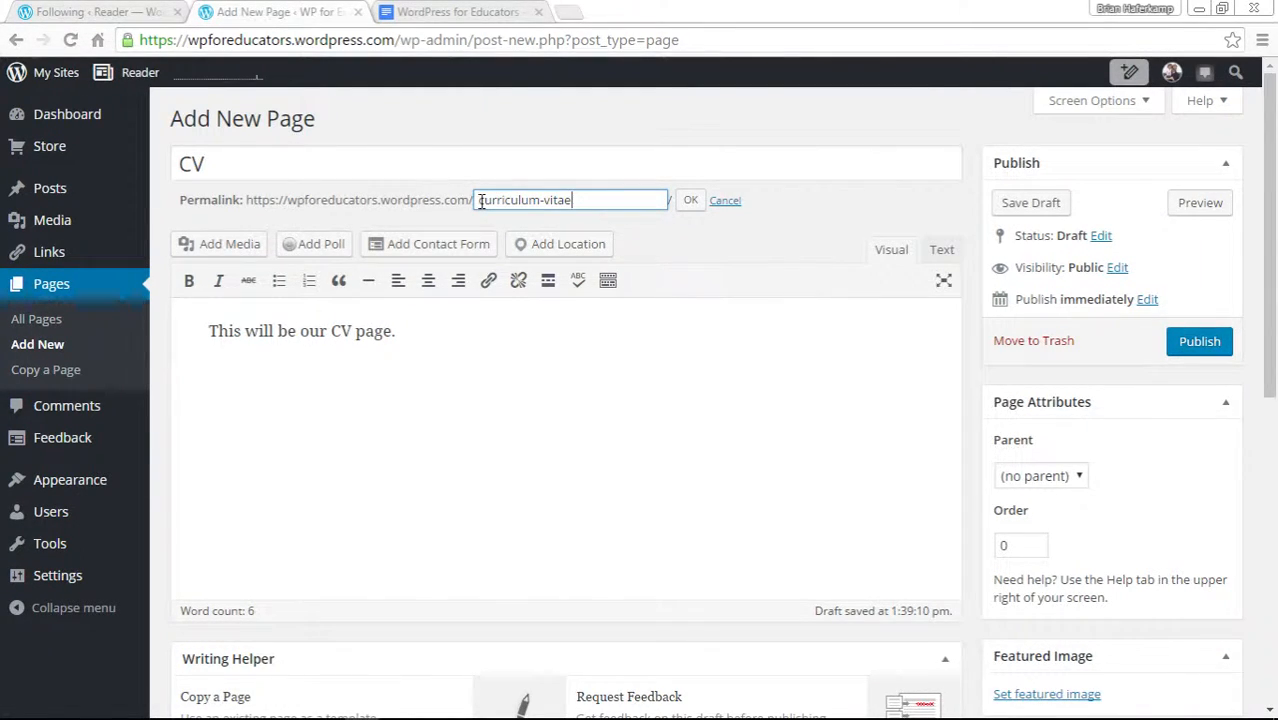
pyautogui.moveTo(495, 202); pyautogui.dragTo(585, 200)
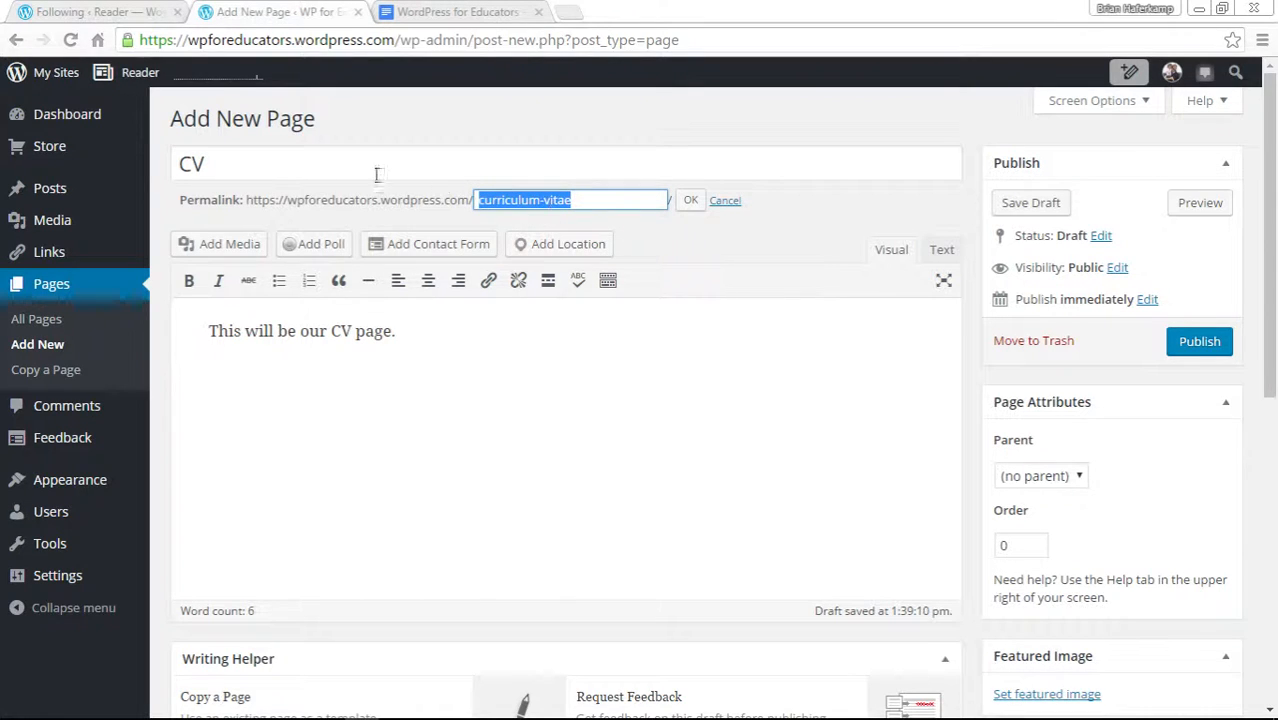
pyautogui.click(585, 204)
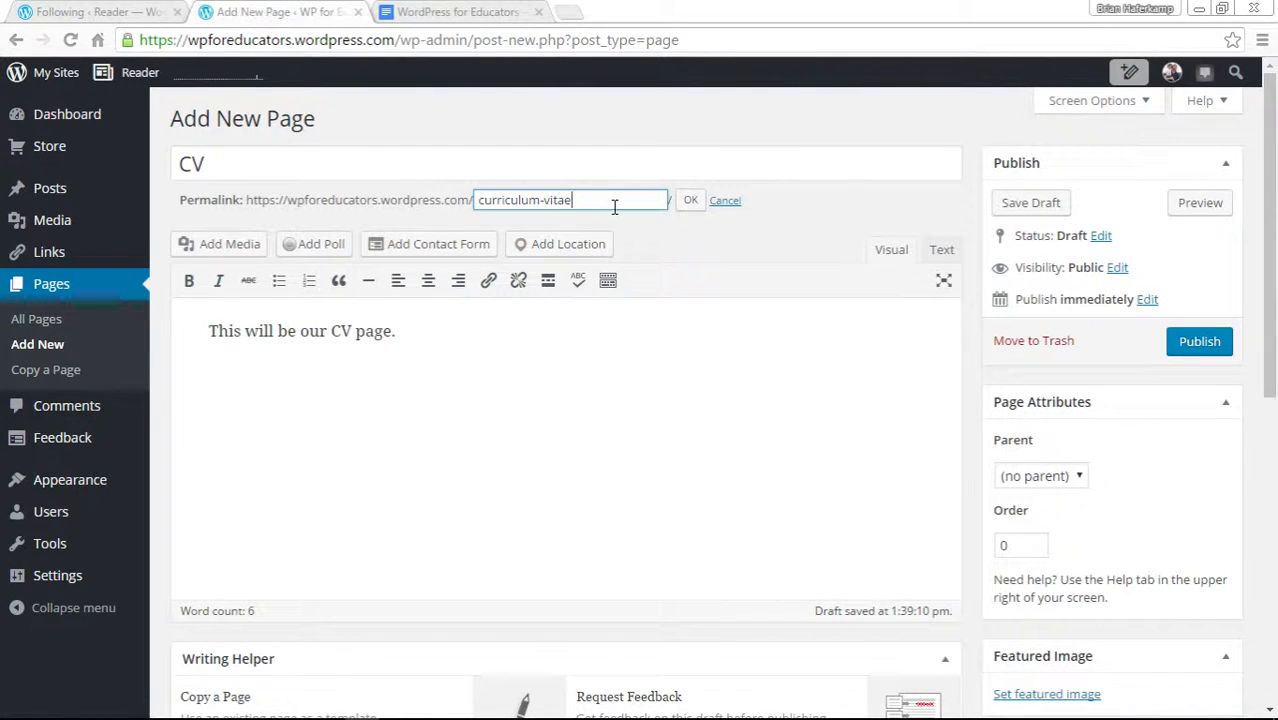
pyautogui.moveTo(477, 203); pyautogui.dragTo(618, 201)
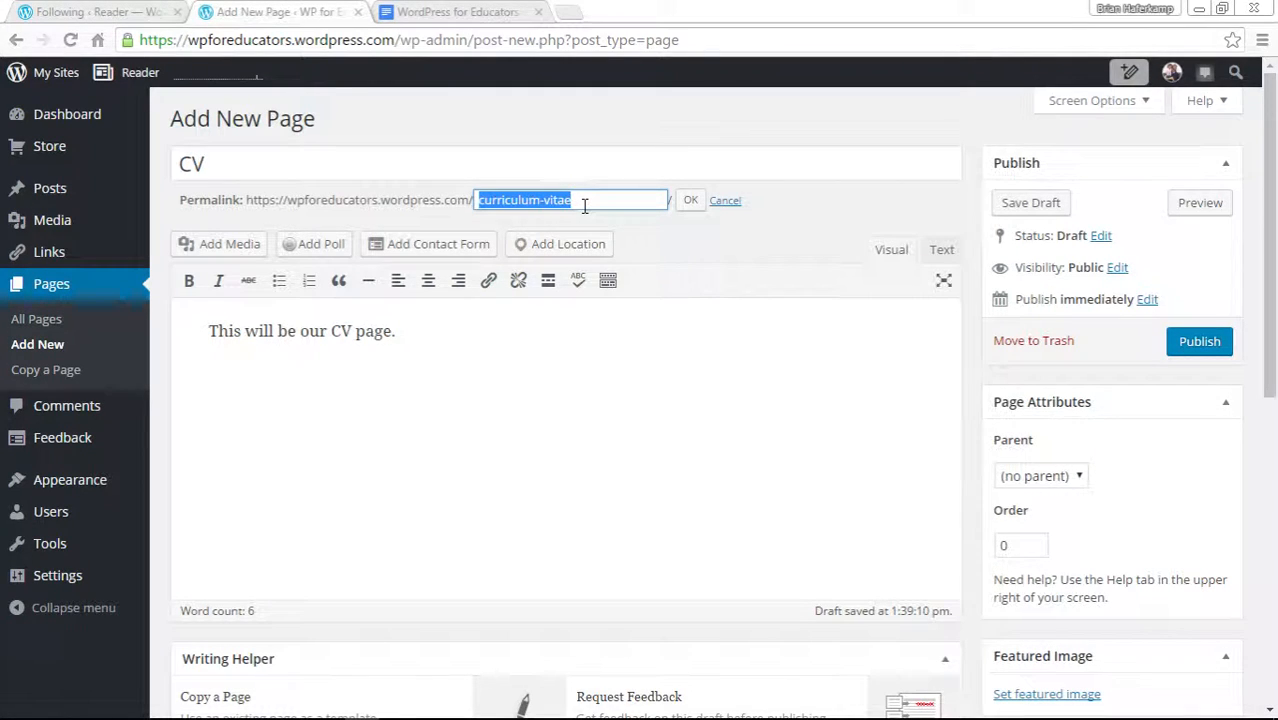
pyautogui.click(581, 203)
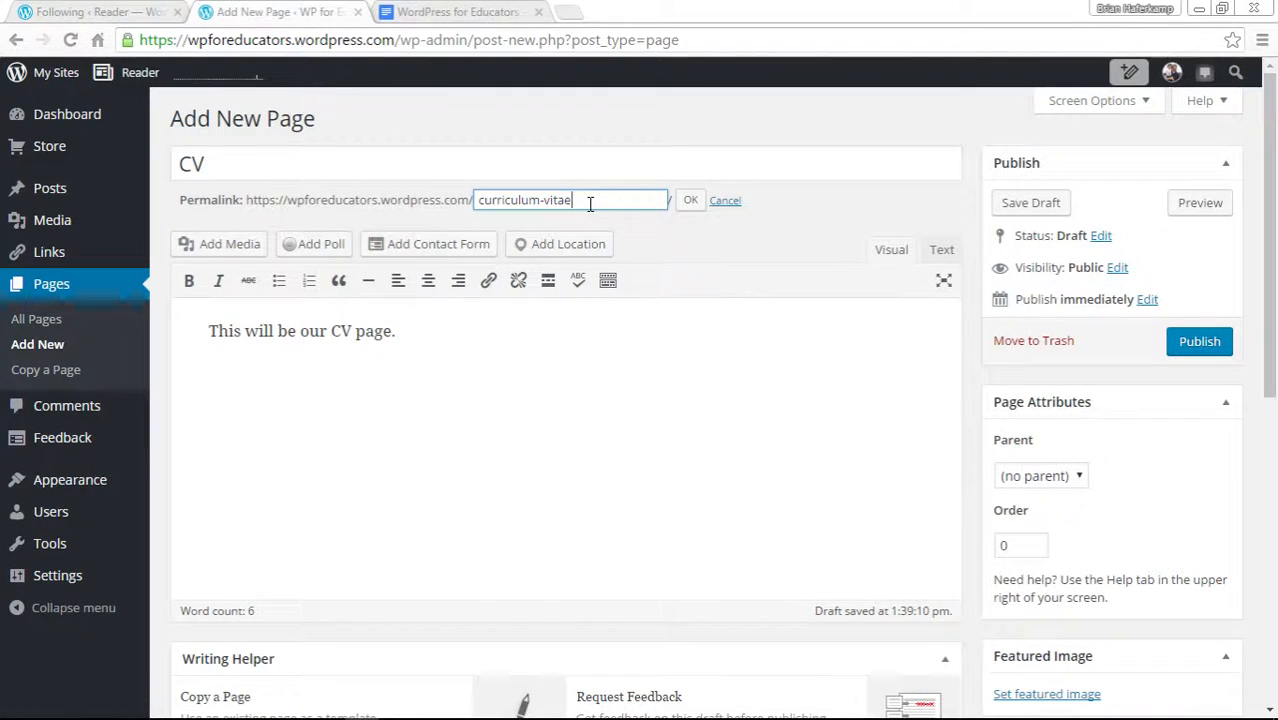
pyautogui.click(690, 202)
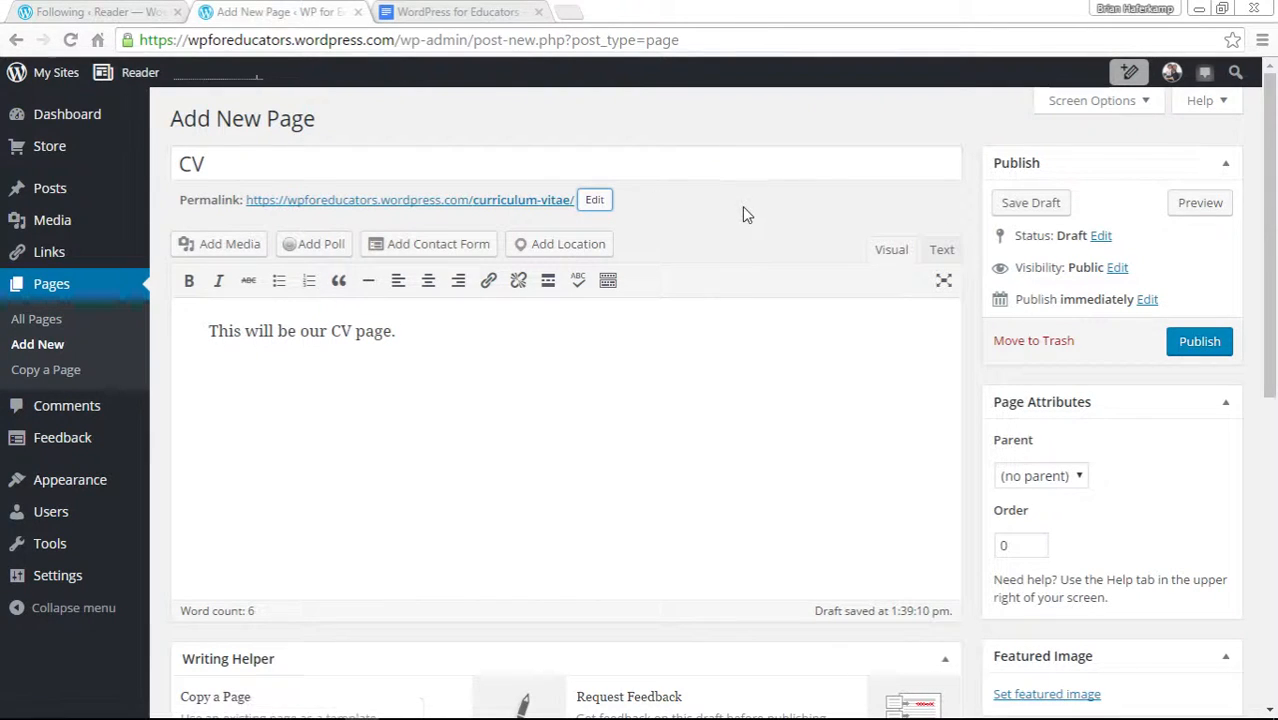
# Clear the permalink slug so the page address goes back to cv.
pyautogui.doubleClick(220, 167)
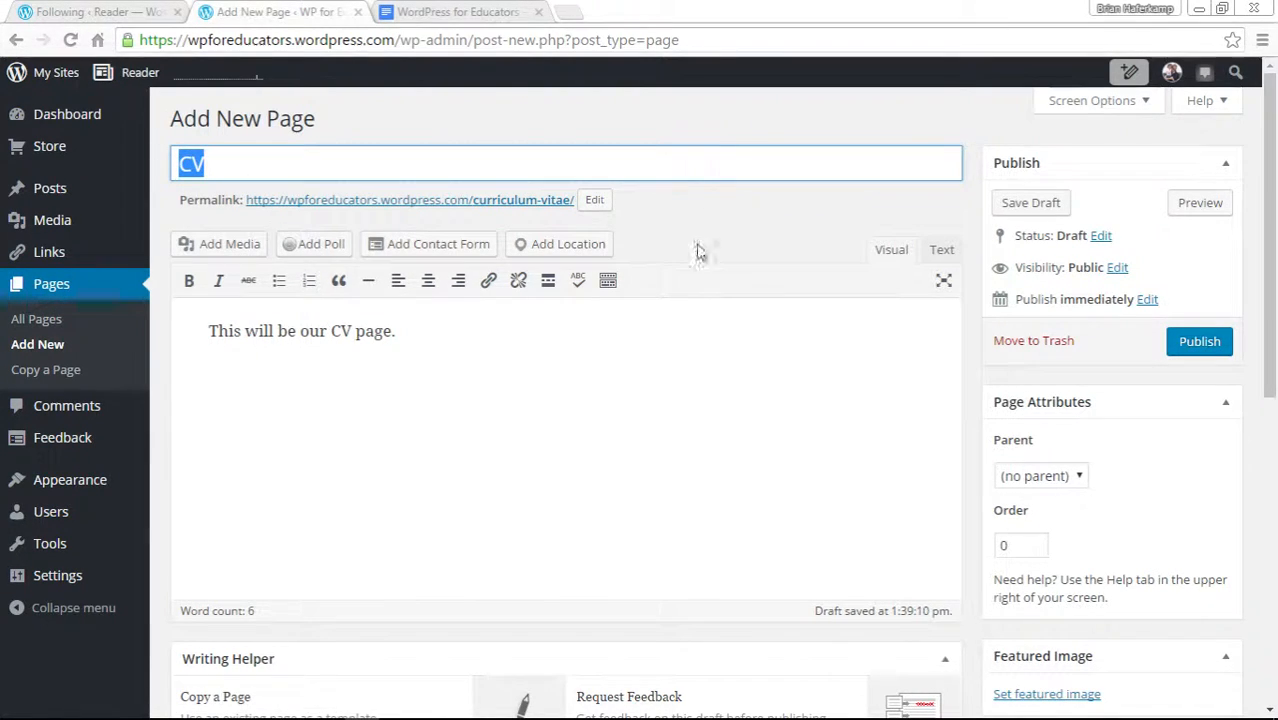
pyautogui.click(727, 229)
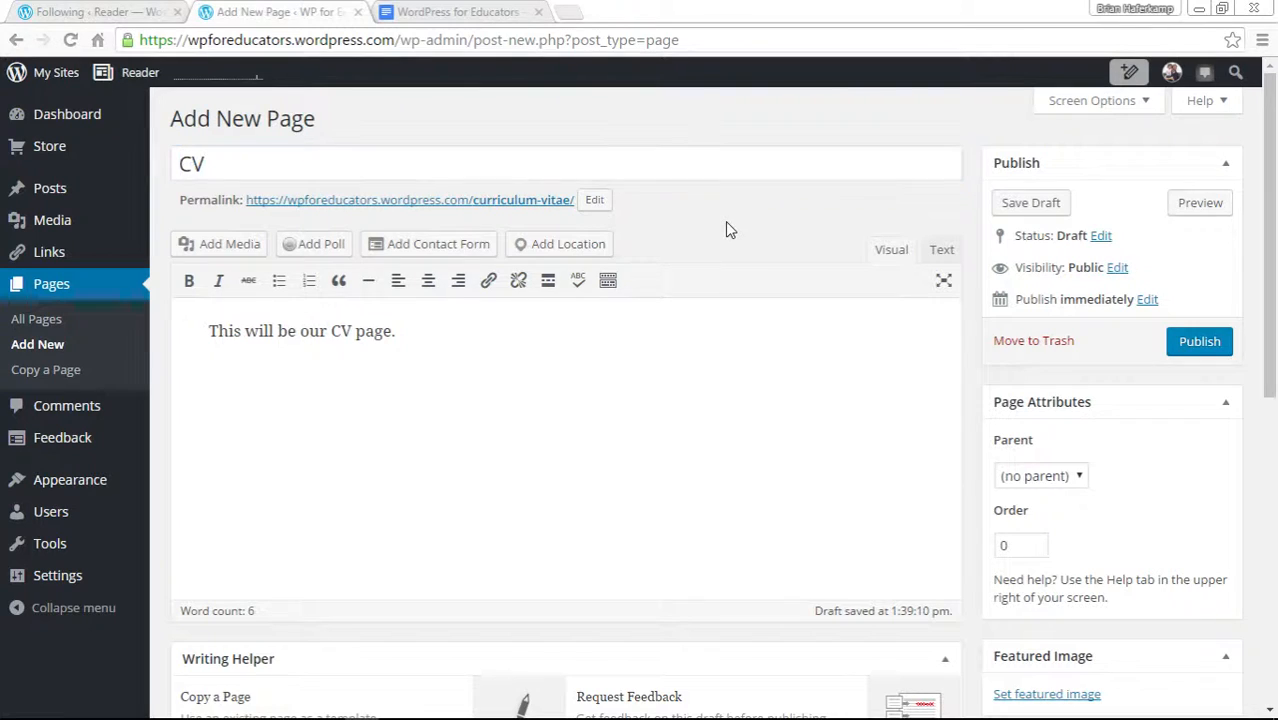
pyautogui.click(594, 201)
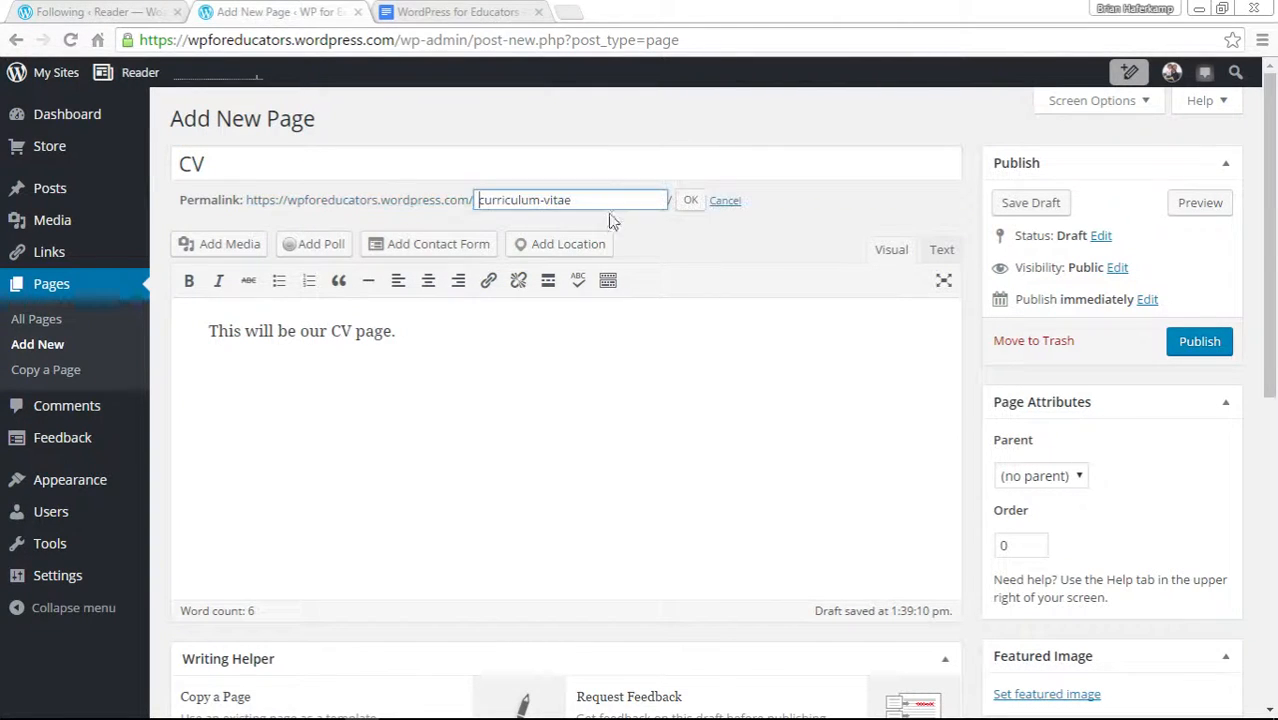
pyautogui.moveTo(610, 200); pyautogui.dragTo(430, 195)
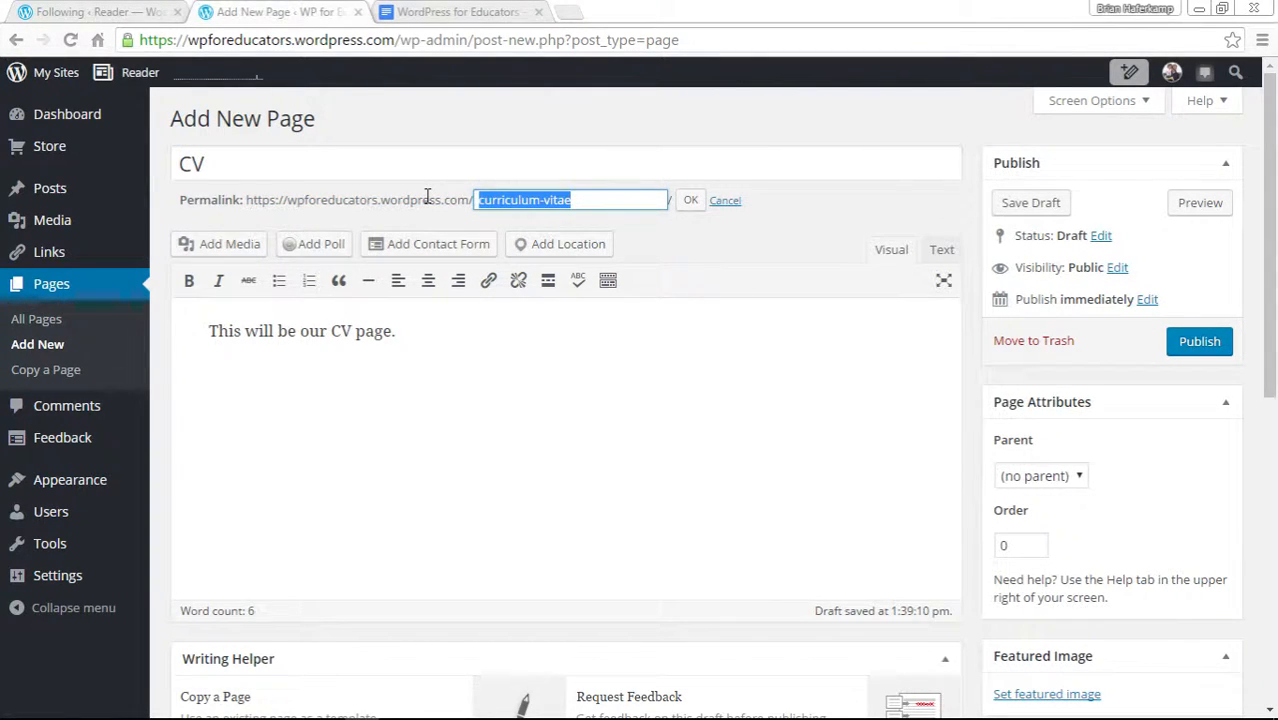
pyautogui.press('BackSpace')
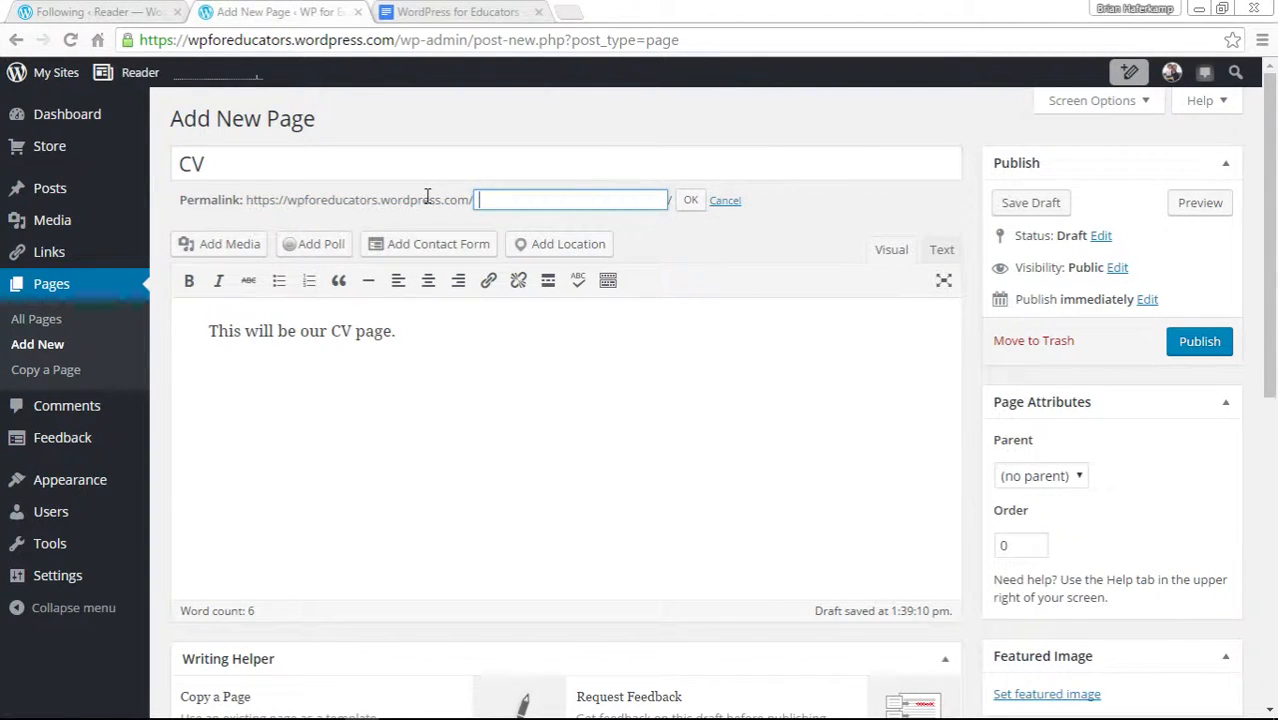
pyautogui.click(692, 203)
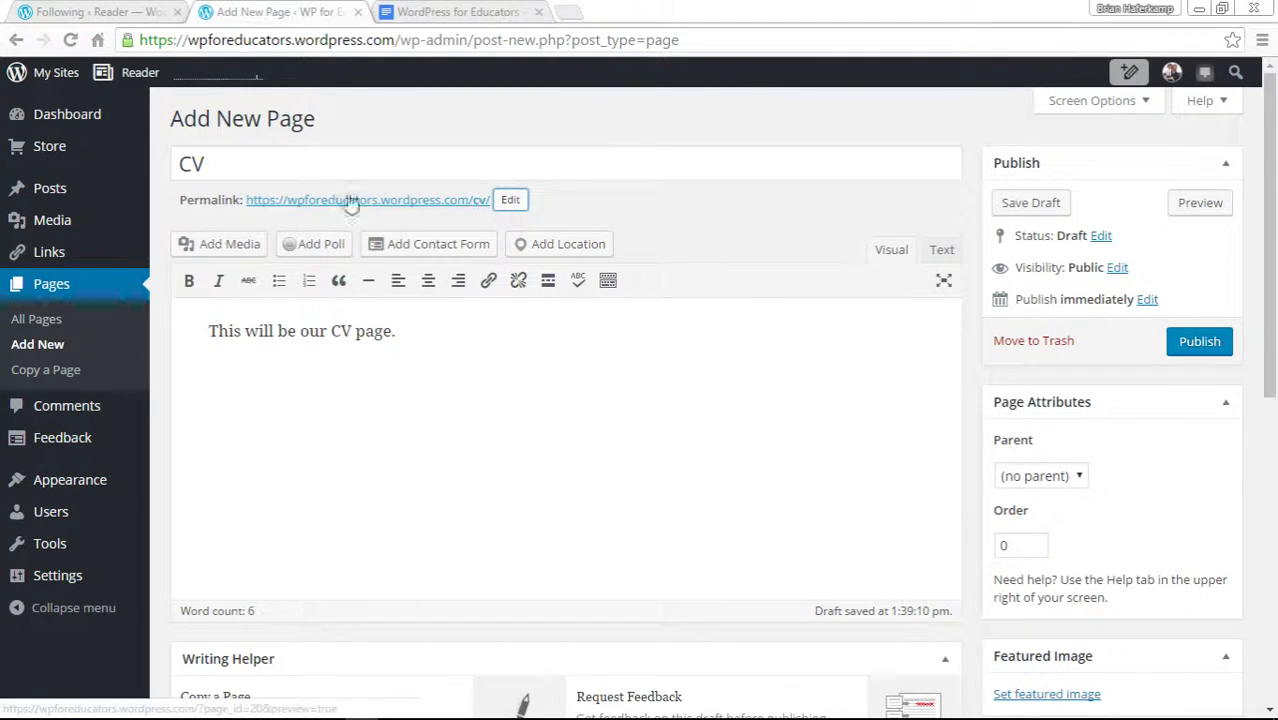
# Look through the parent page choices in Page Attributes without picking one.
pyautogui.doubleClick(231, 165)
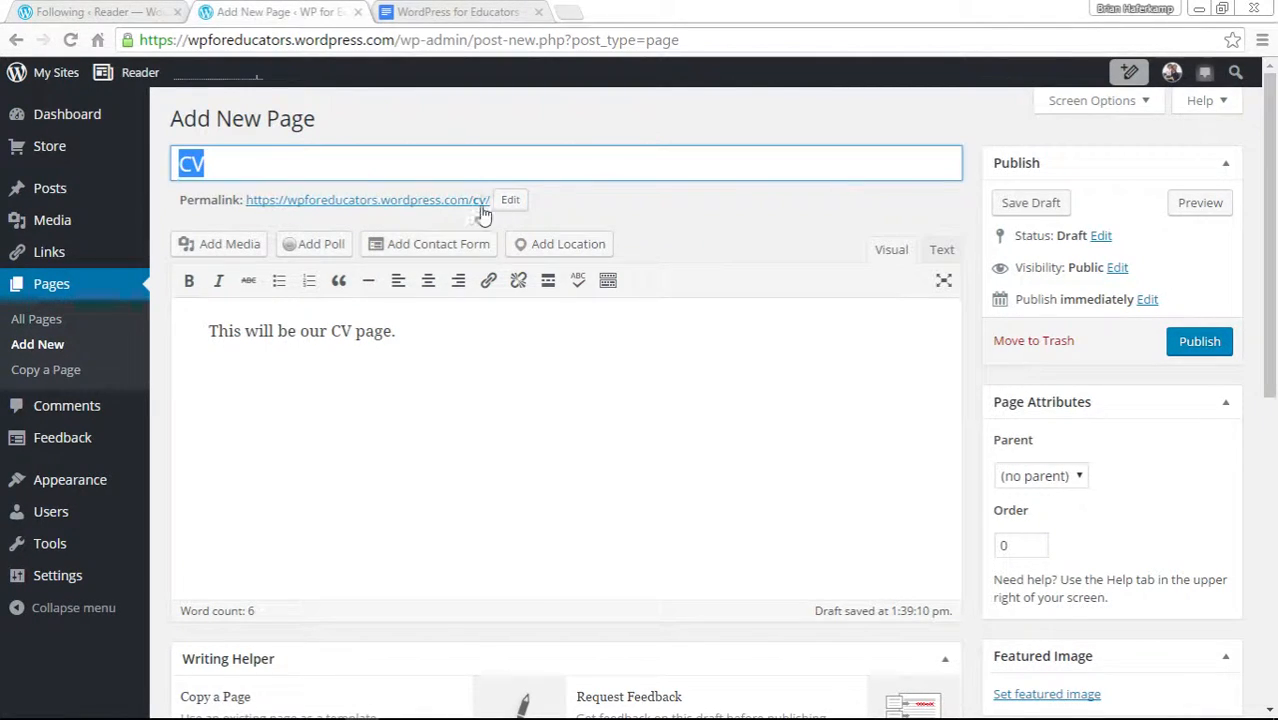
pyautogui.click(786, 232)
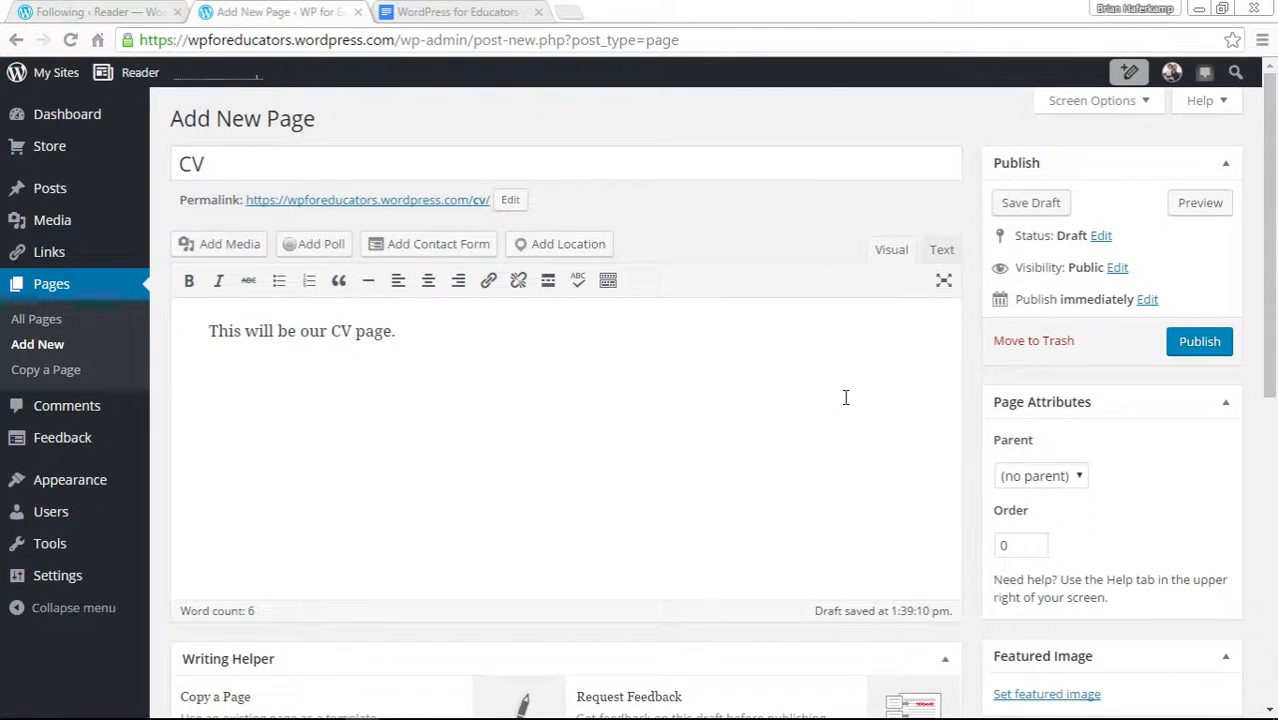
pyautogui.click(1070, 480)
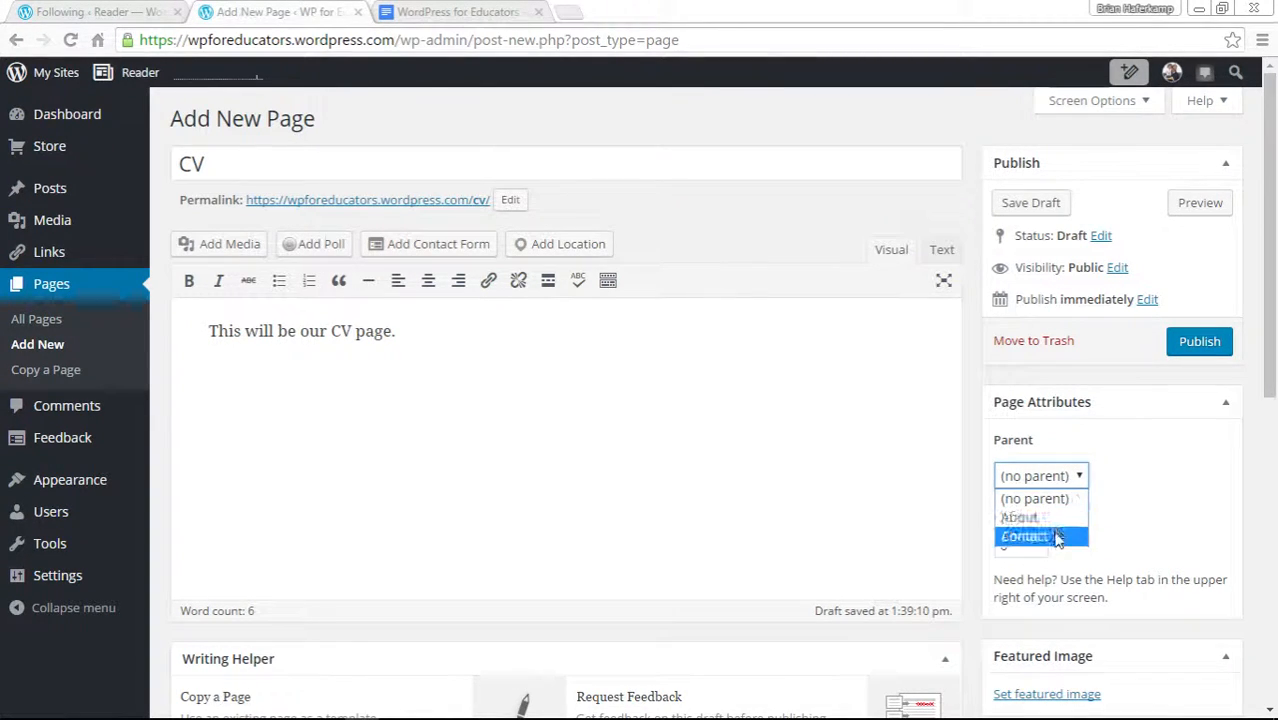
pyautogui.click(1146, 480)
# Turn off Show likes and Show sharing buttons for the page.
pyautogui.scroll(-3, 1105, 479)
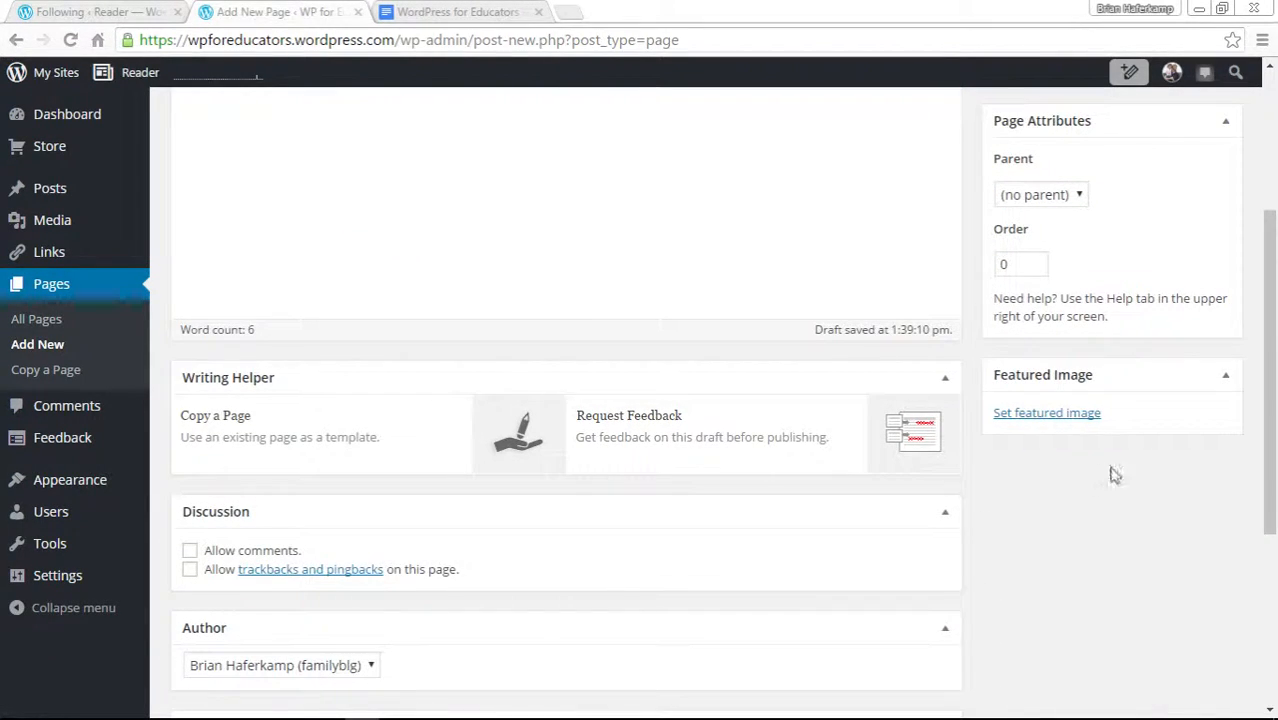
pyautogui.scroll(-3, 1070, 516)
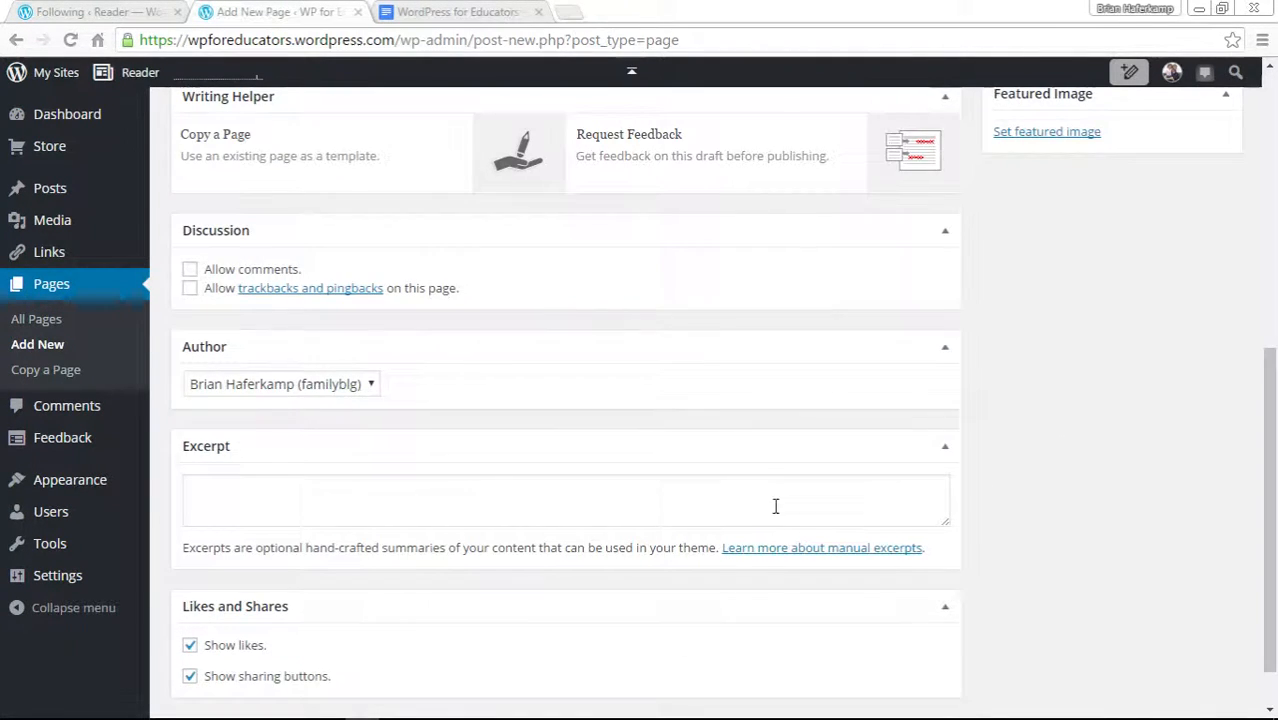
pyautogui.scroll(-1, 776, 506)
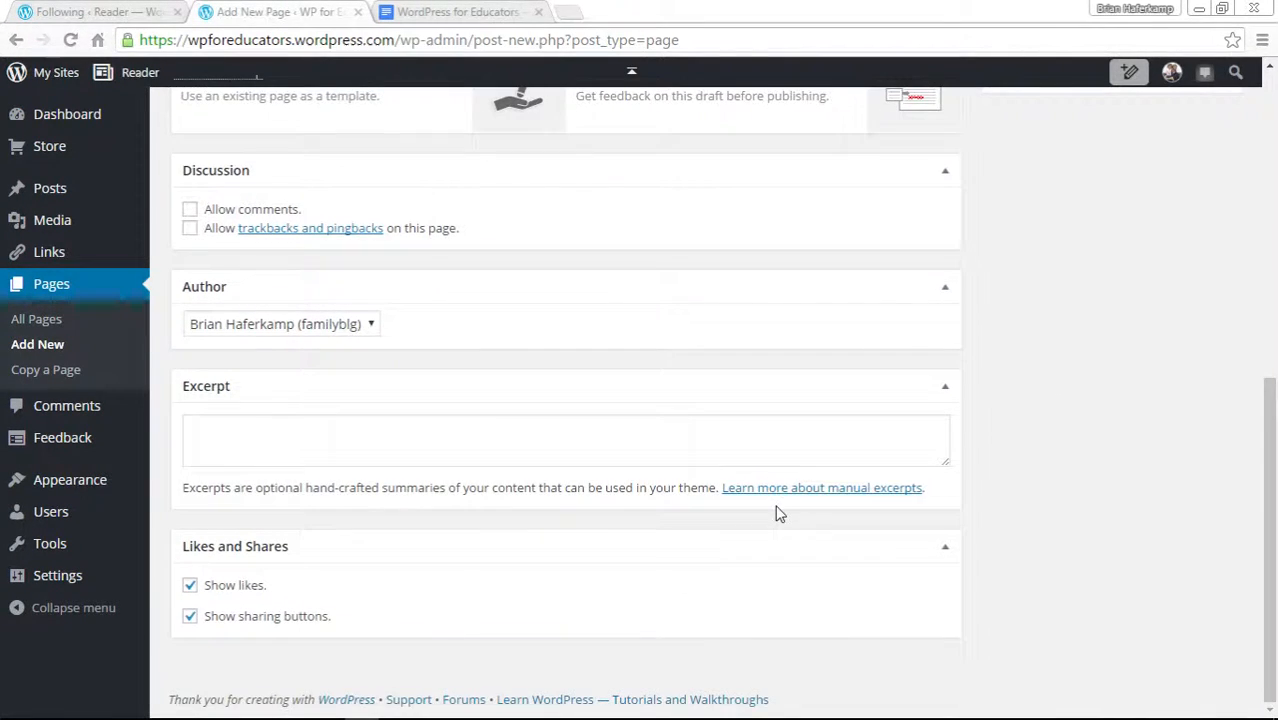
pyautogui.click(190, 616)
# Preview the draft CV page.
pyautogui.scroll(4, 1027, 510)
pyautogui.scroll(3, 995, 515)
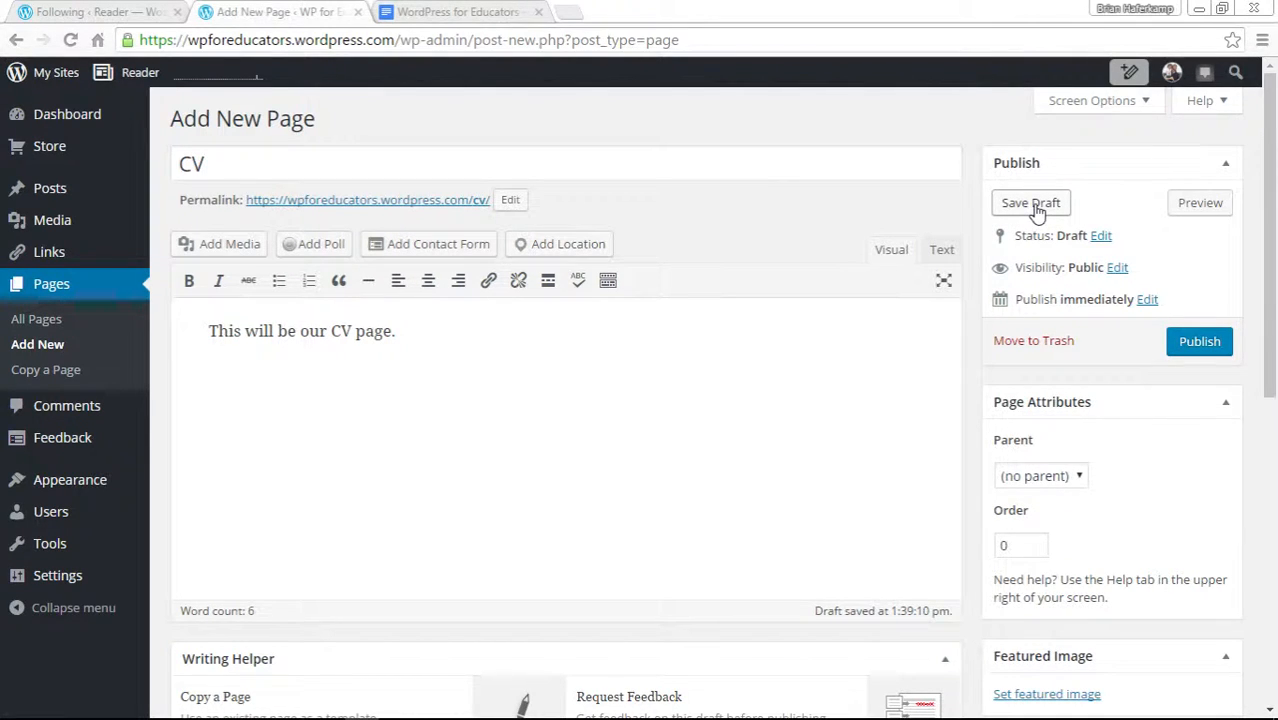
pyautogui.click(1204, 214)
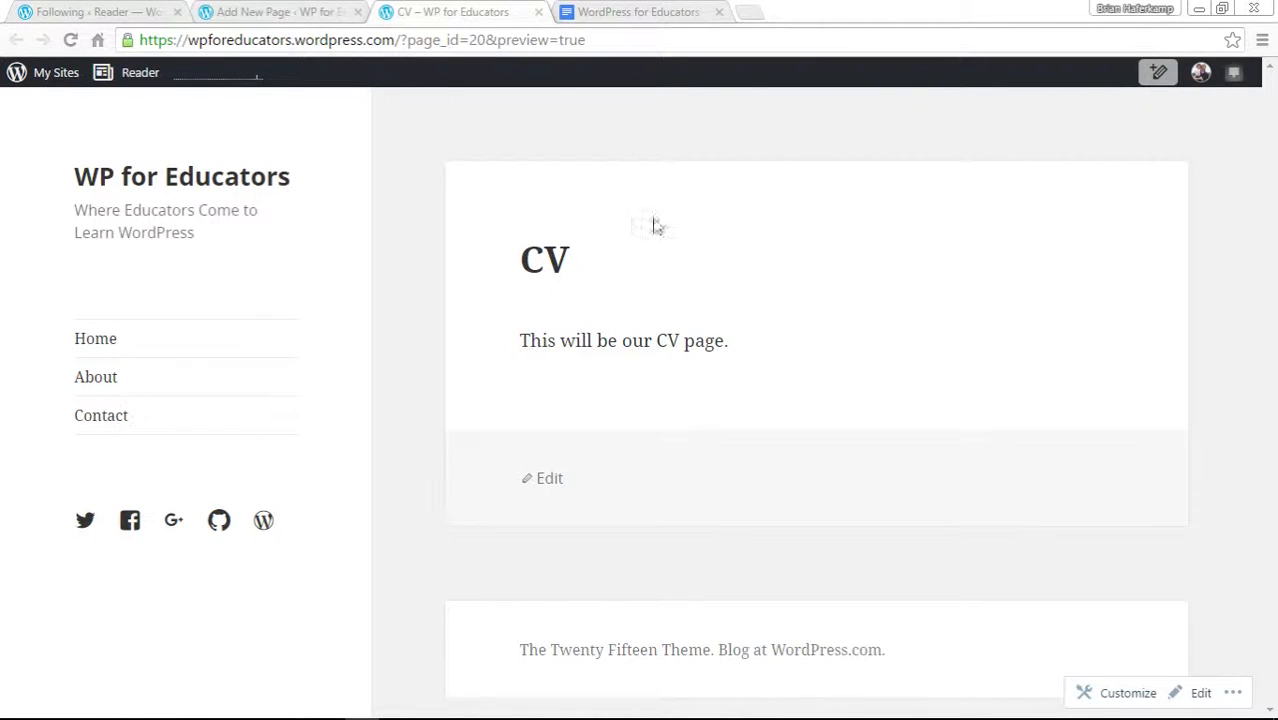
# Return to the page editor and publish the CV page.
pyautogui.click(538, 11)
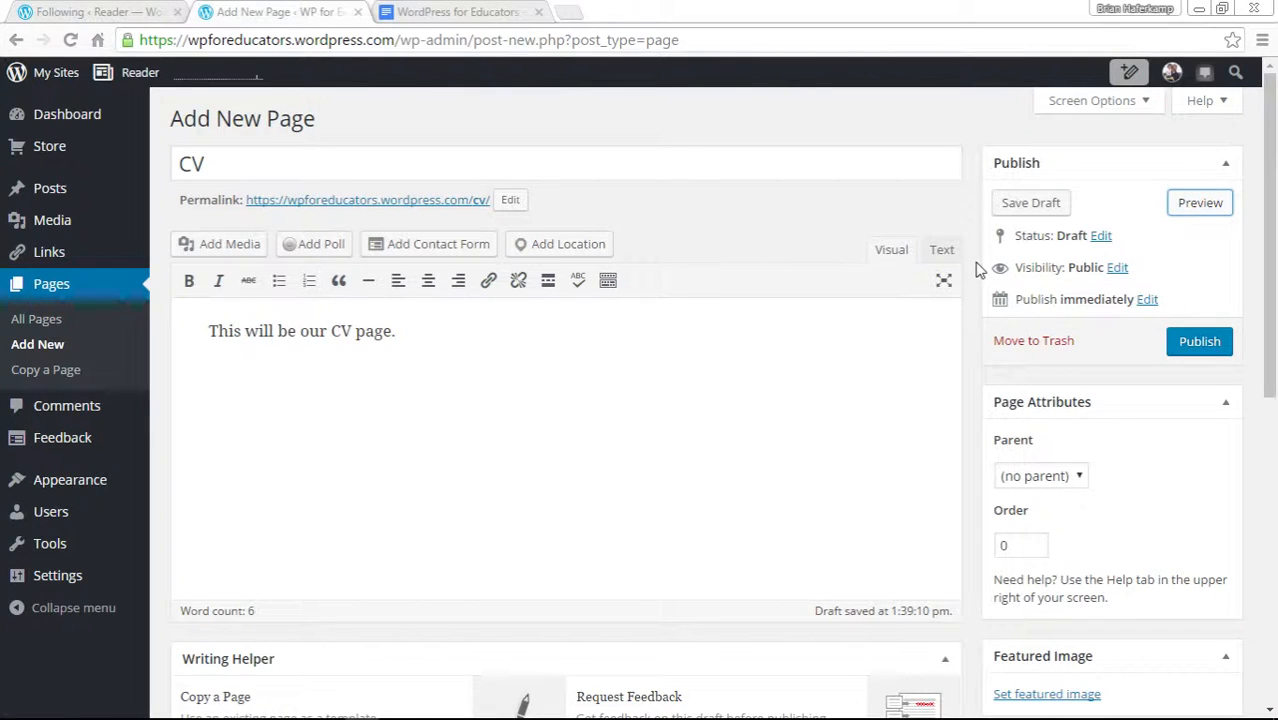
pyautogui.click(1208, 344)
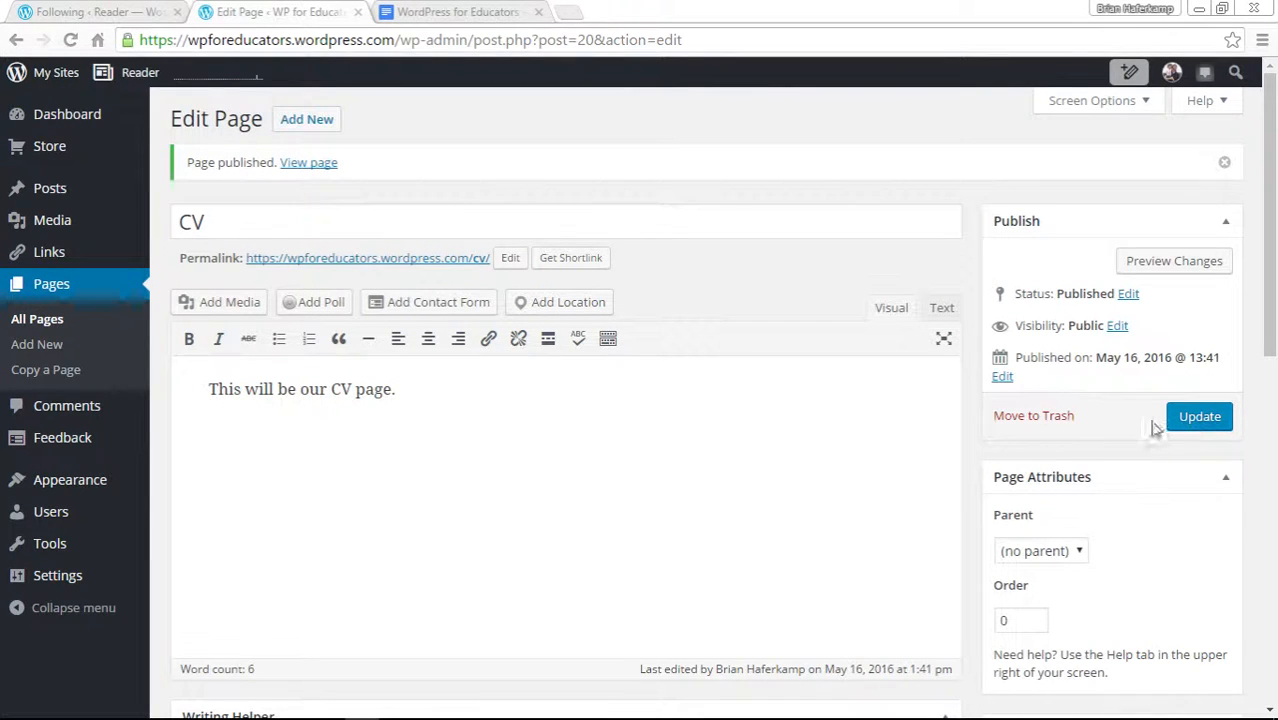
# Append "Isn't it awesome?!" to the page text and update the page.
pyautogui.click(395, 393)
pyautogui.write("Isn't it awesome")
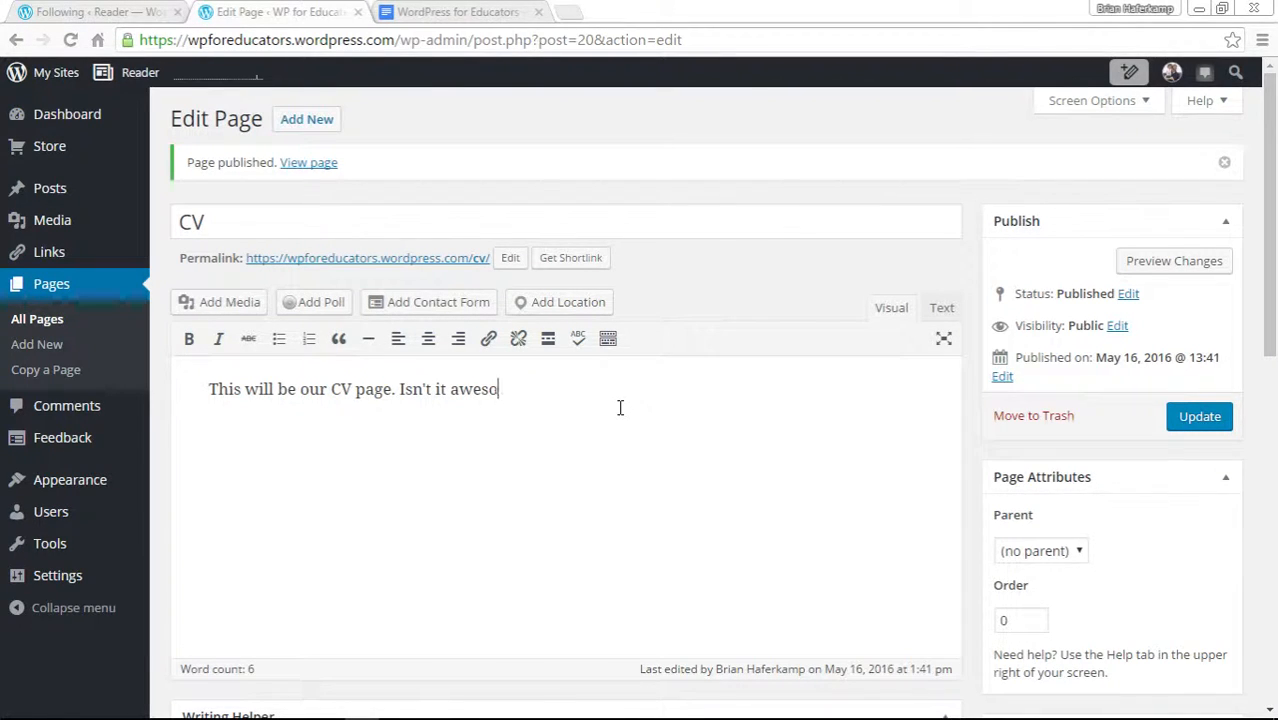
pyautogui.write('?!')
pyautogui.click(1205, 420)
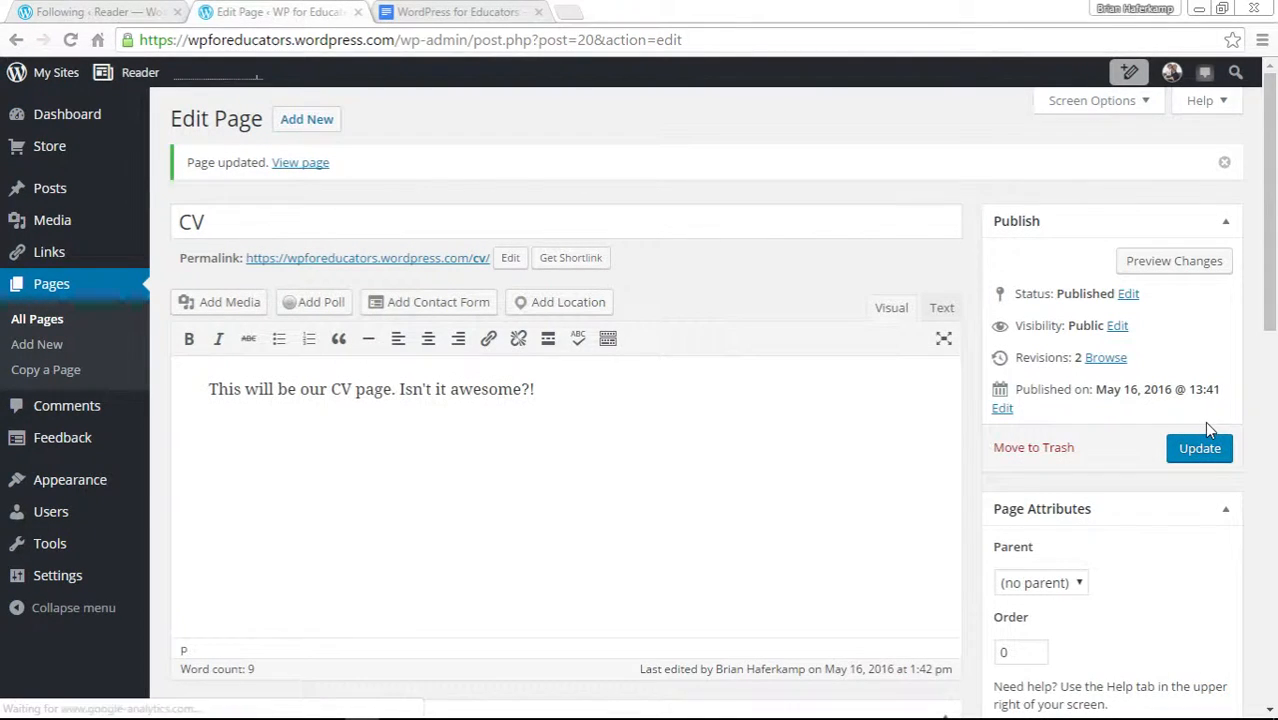
# Preview the updated CV page's changes, then return to the editor.
pyautogui.click(1182, 263)
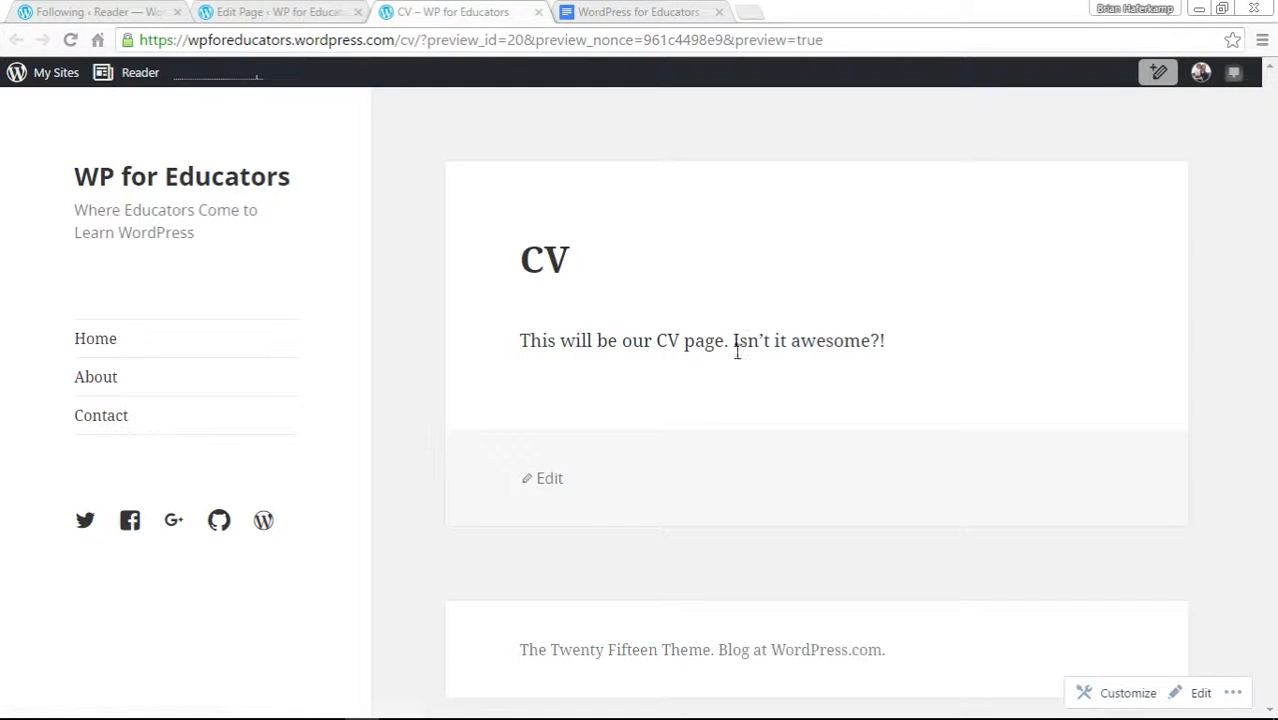
pyautogui.moveTo(737, 345); pyautogui.dragTo(878, 342)
pyautogui.click(943, 380)
pyautogui.click(539, 12)
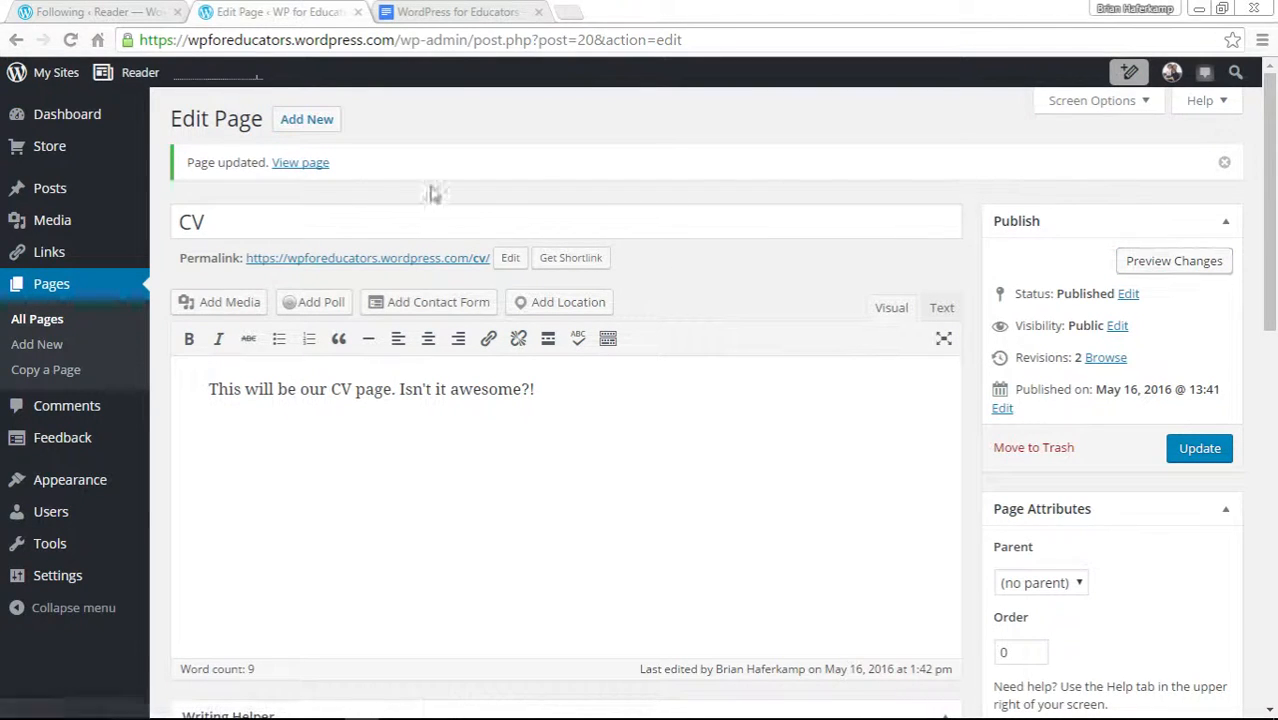
# Open the published CV page in a new tab and examine its web address.
pyautogui.rightClick(307, 172)
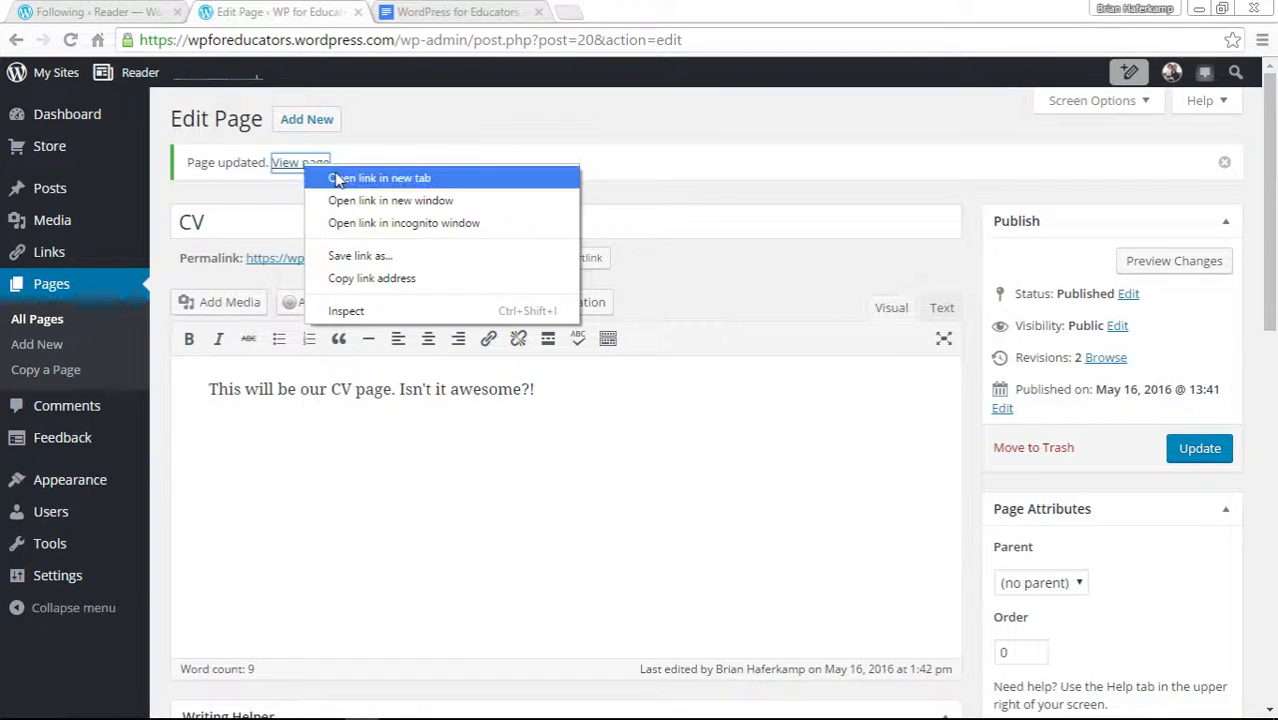
pyautogui.click(345, 175)
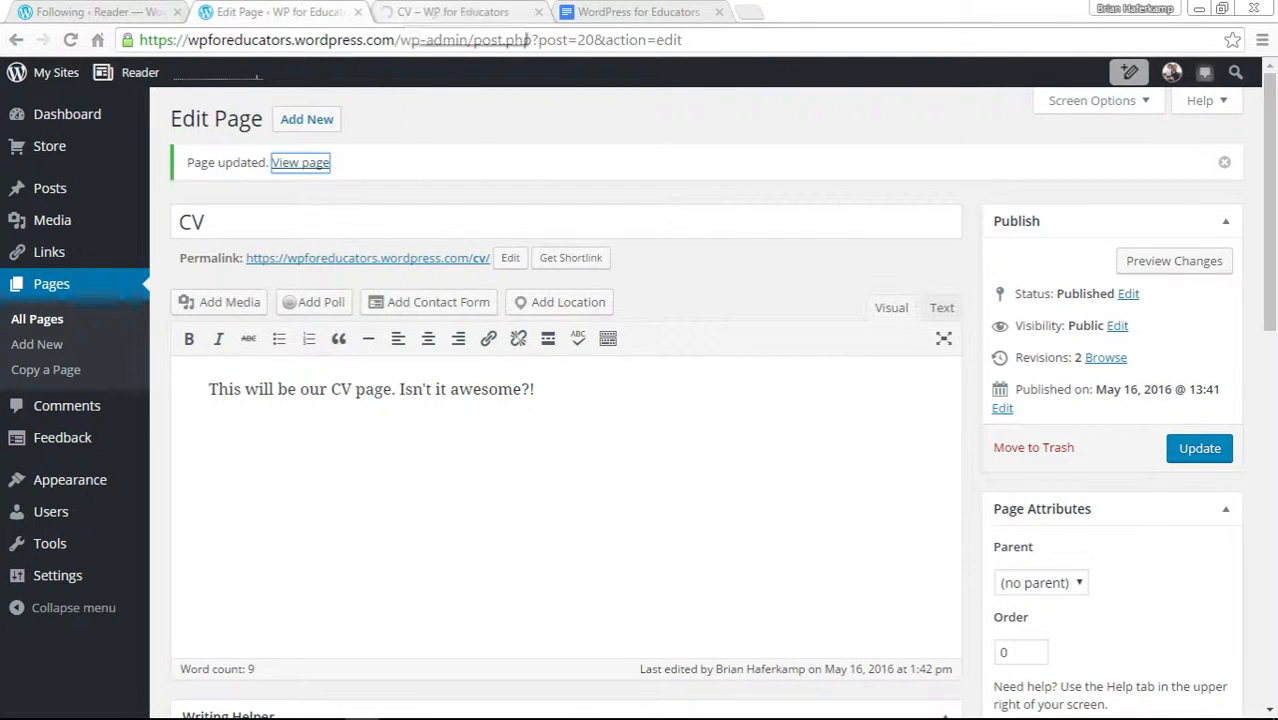
pyautogui.click(455, 12)
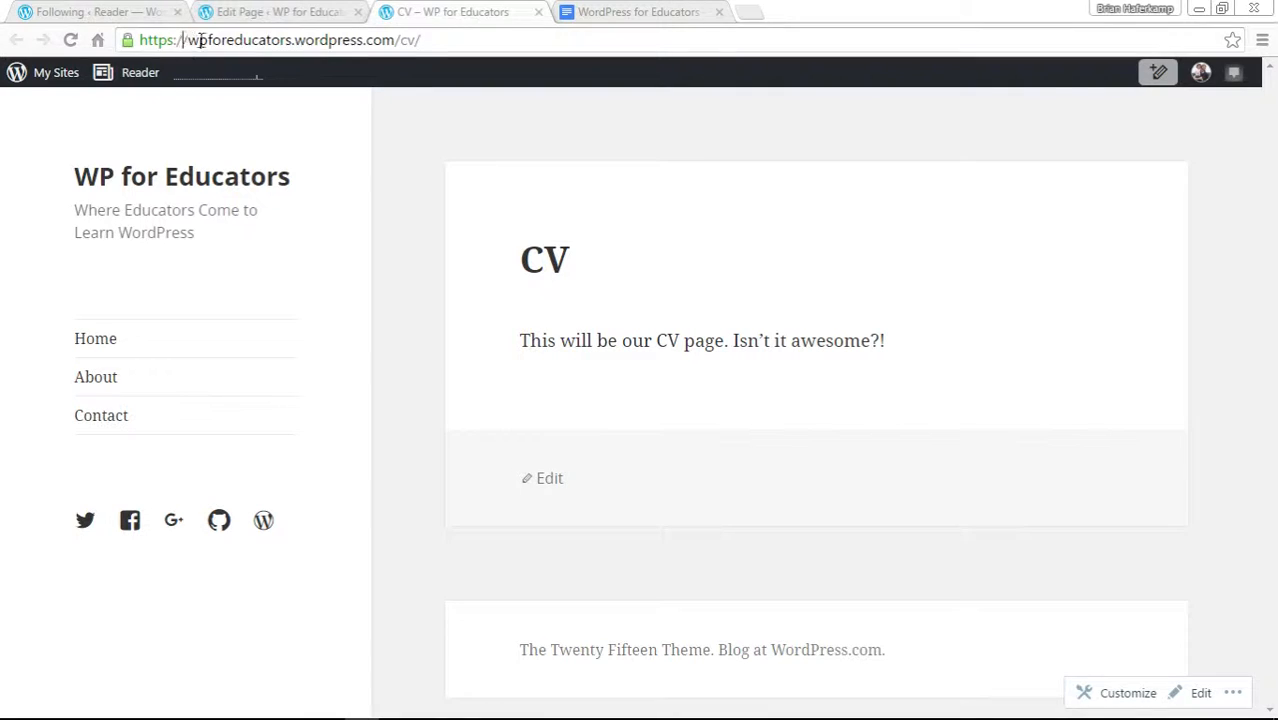
pyautogui.moveTo(200, 40); pyautogui.dragTo(511, 40)
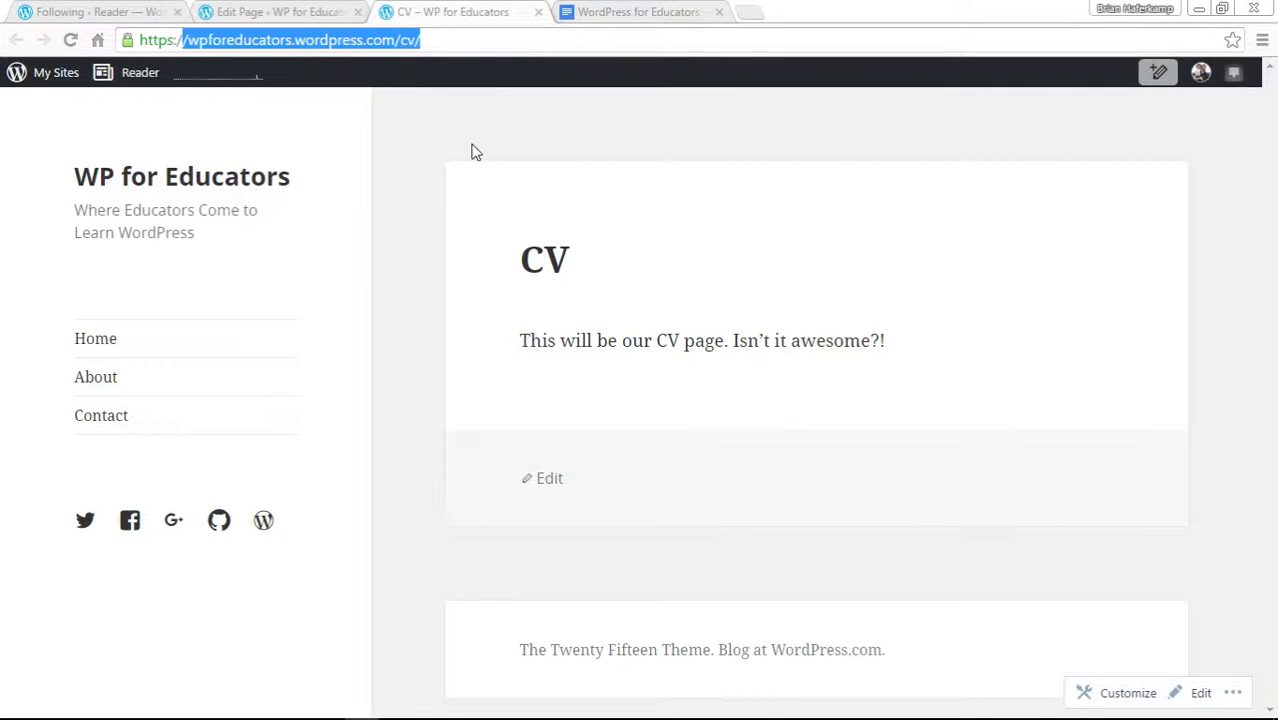
pyautogui.click(467, 44)
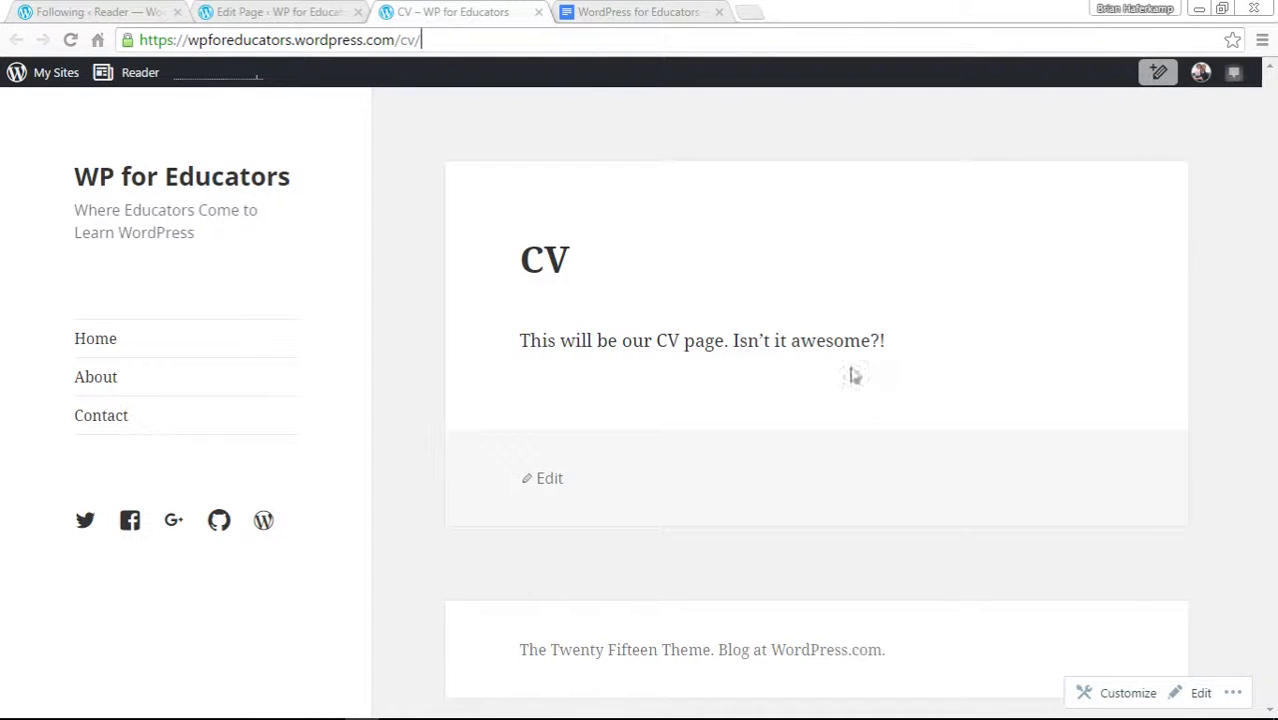
pyautogui.click(538, 12)
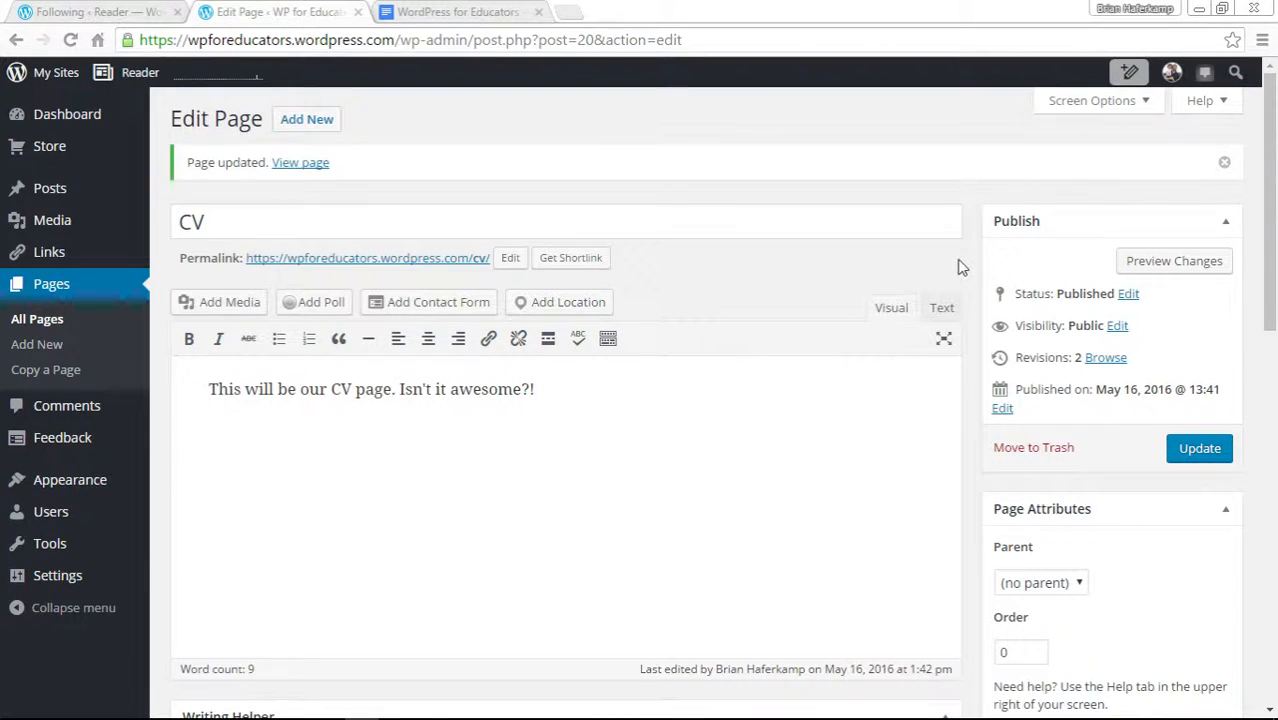
# Open the Menus screen and review the Primary menu's structure and settings.
pyautogui.click(392, 14)
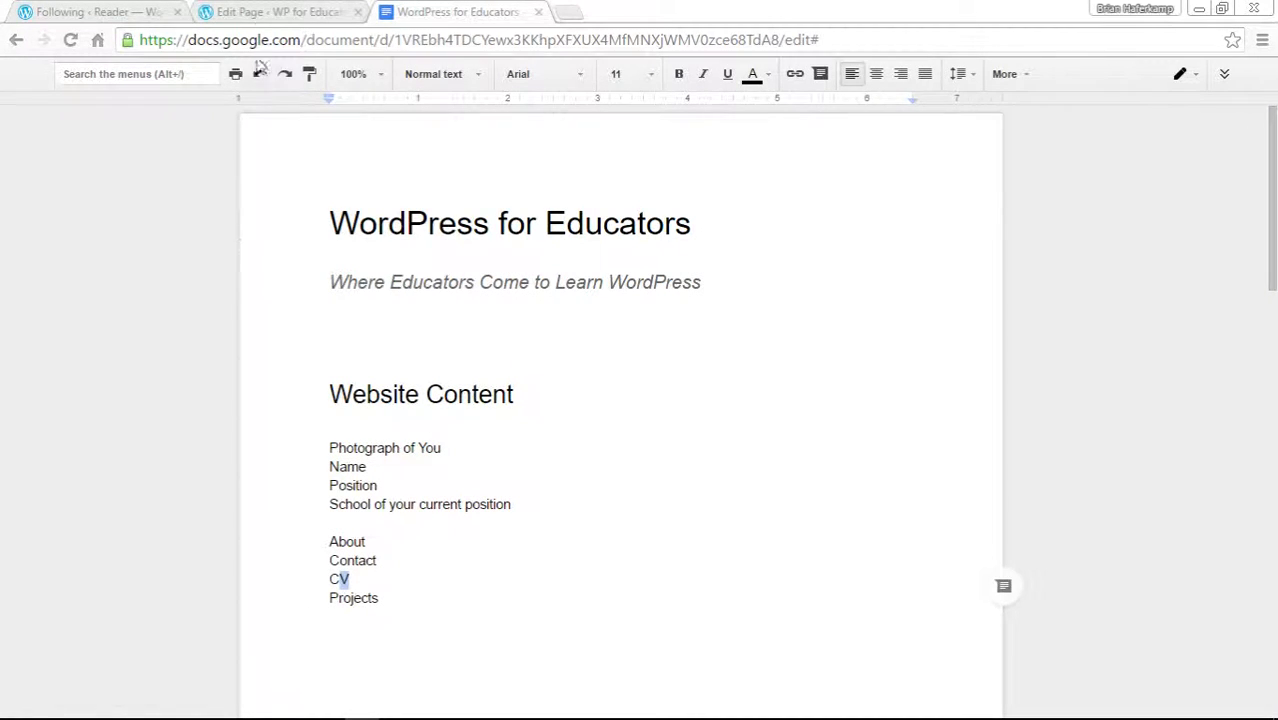
pyautogui.click(263, 12)
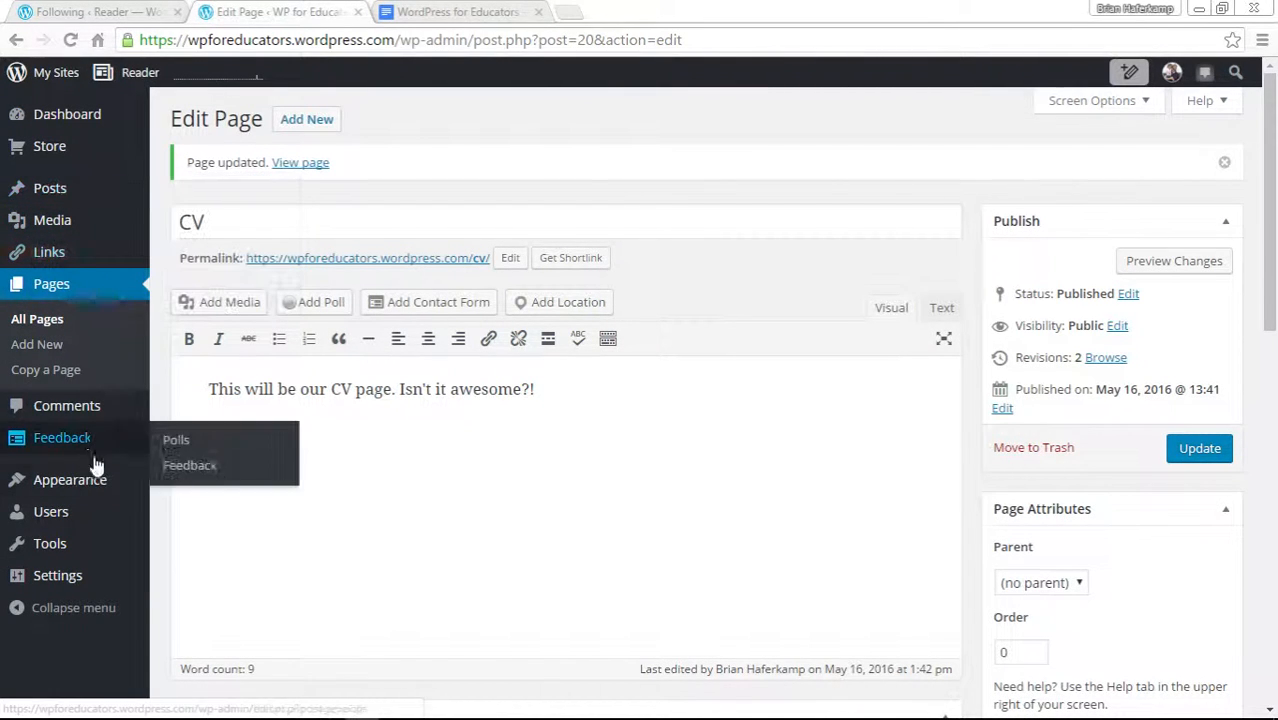
pyautogui.moveTo(95, 482)
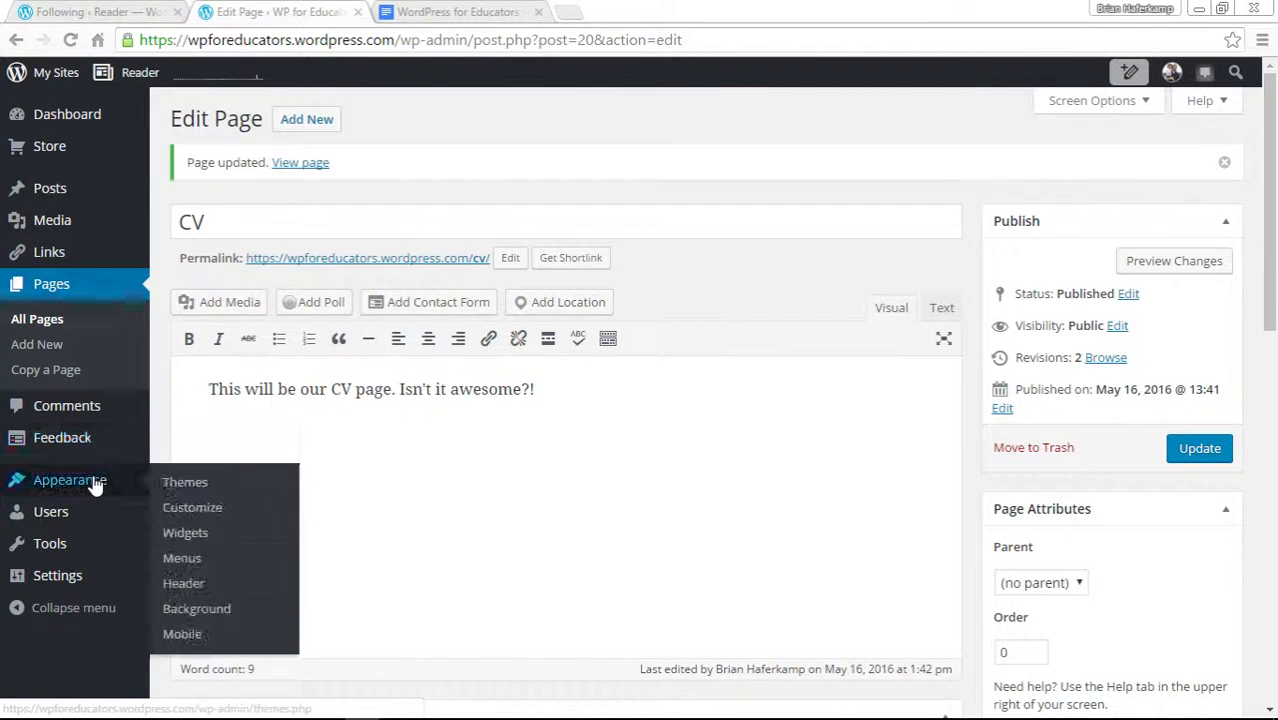
pyautogui.click(194, 558)
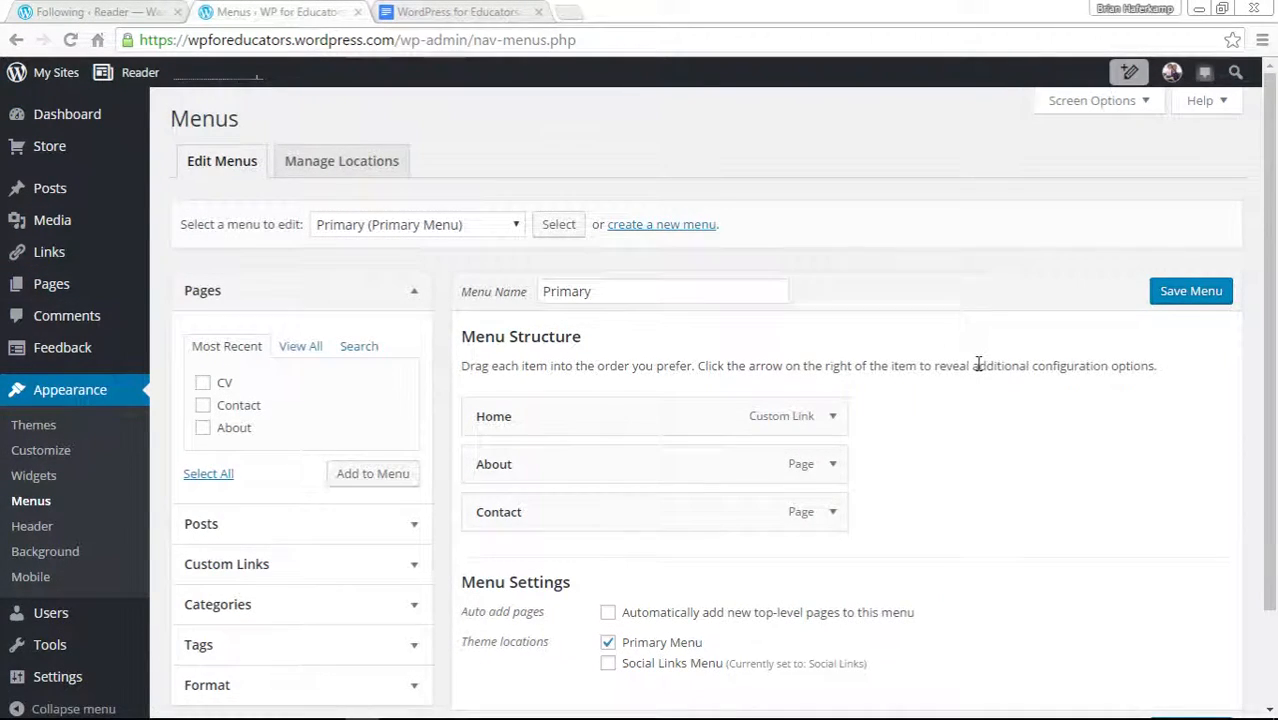
pyautogui.scroll(-2, 979, 365)
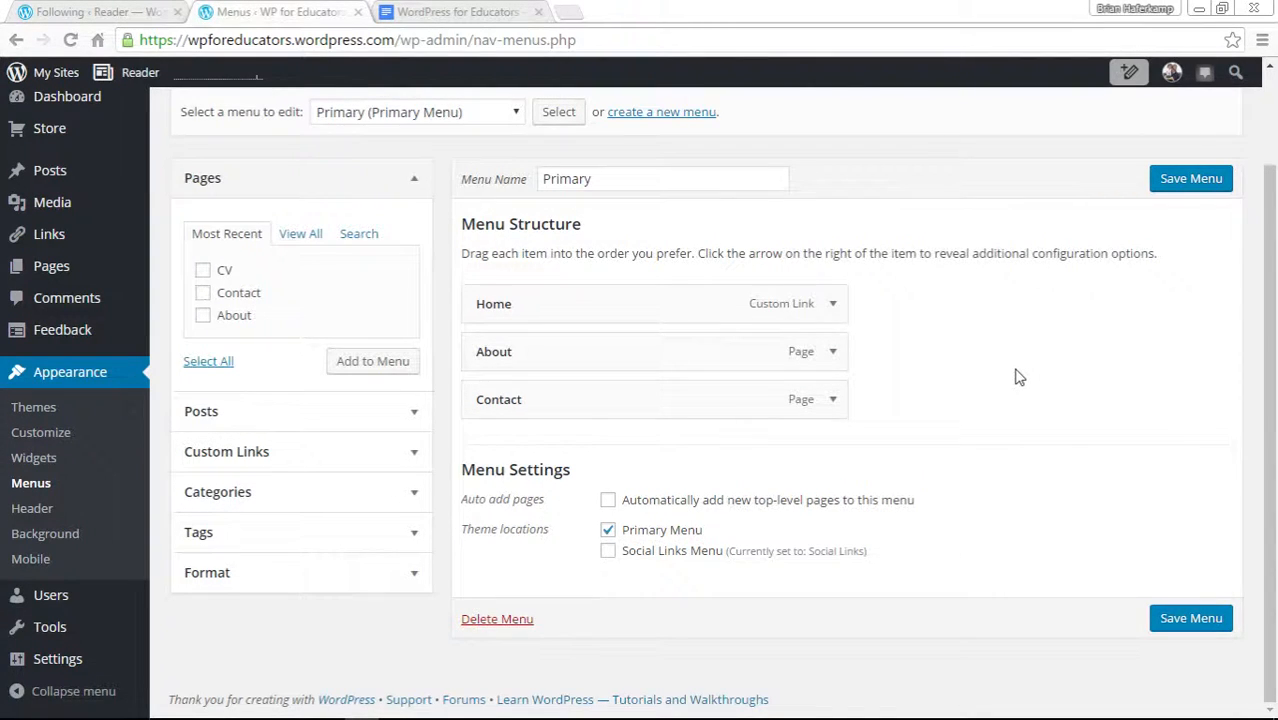
pyautogui.scroll(2, 1015, 377)
pyautogui.scroll(-2, 1012, 373)
# Open the live site in a new tab and switch to it.
pyautogui.click(52, 72)
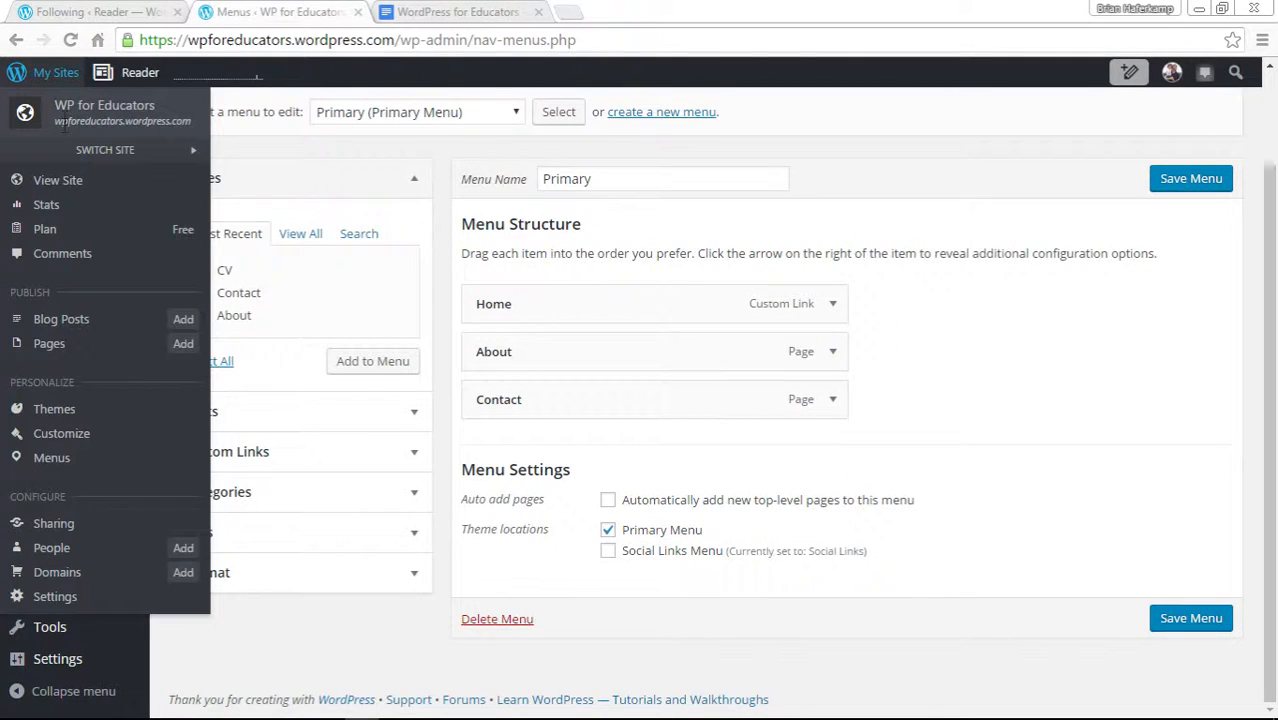
pyautogui.rightClick(60, 181)
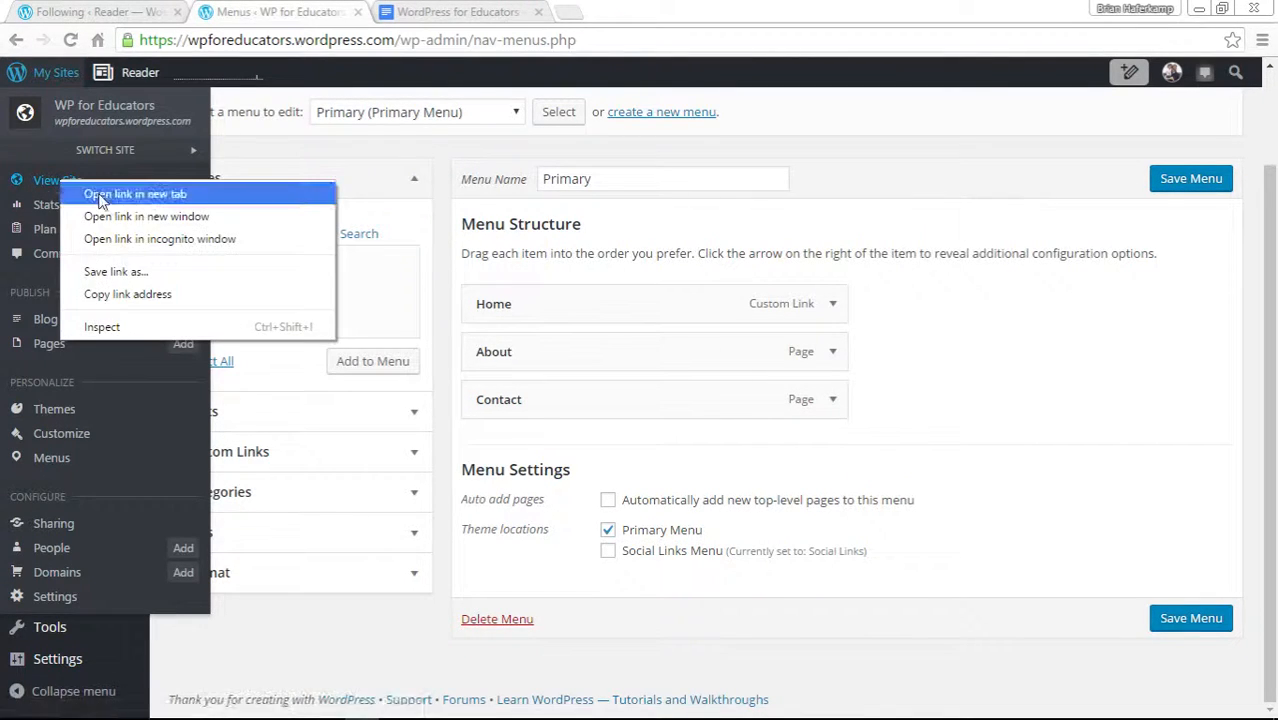
pyautogui.click(100, 196)
pyautogui.hotkey('ctrl', 'Tab')
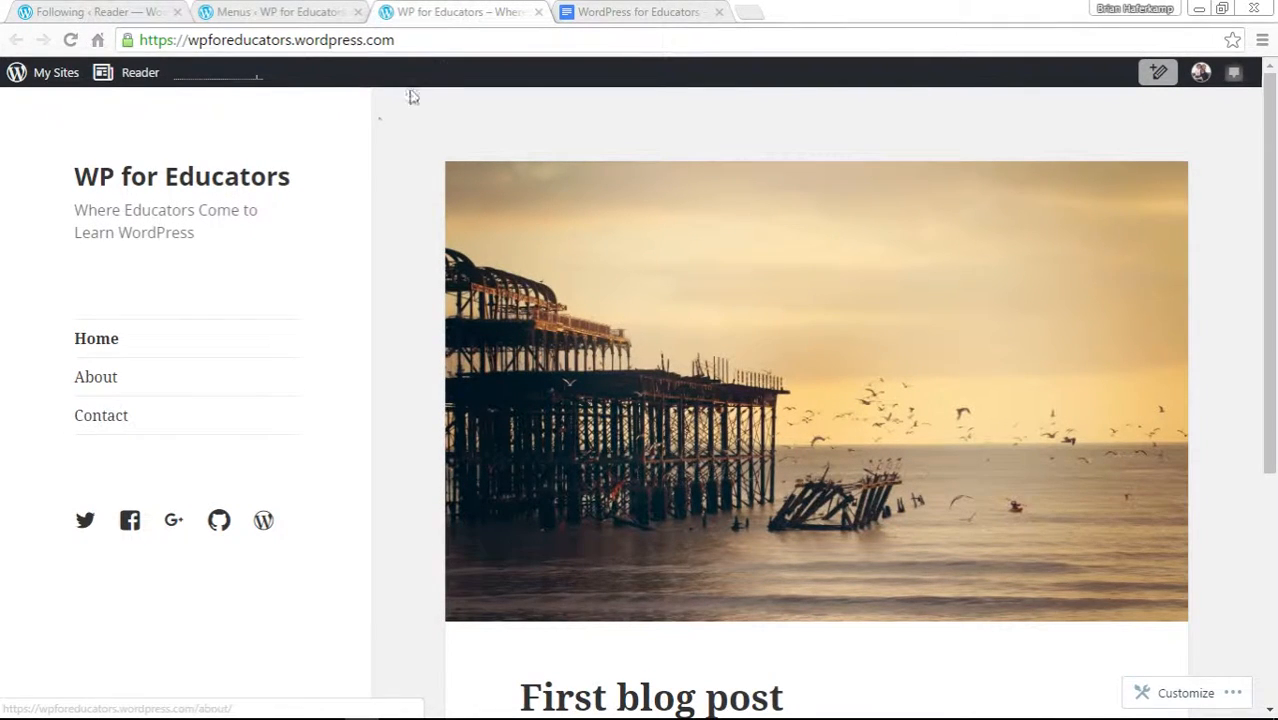
# Compare the content plan's About and Contact pages with the site's navigation and the menu.
pyautogui.click(611, 10)
pyautogui.click(348, 8)
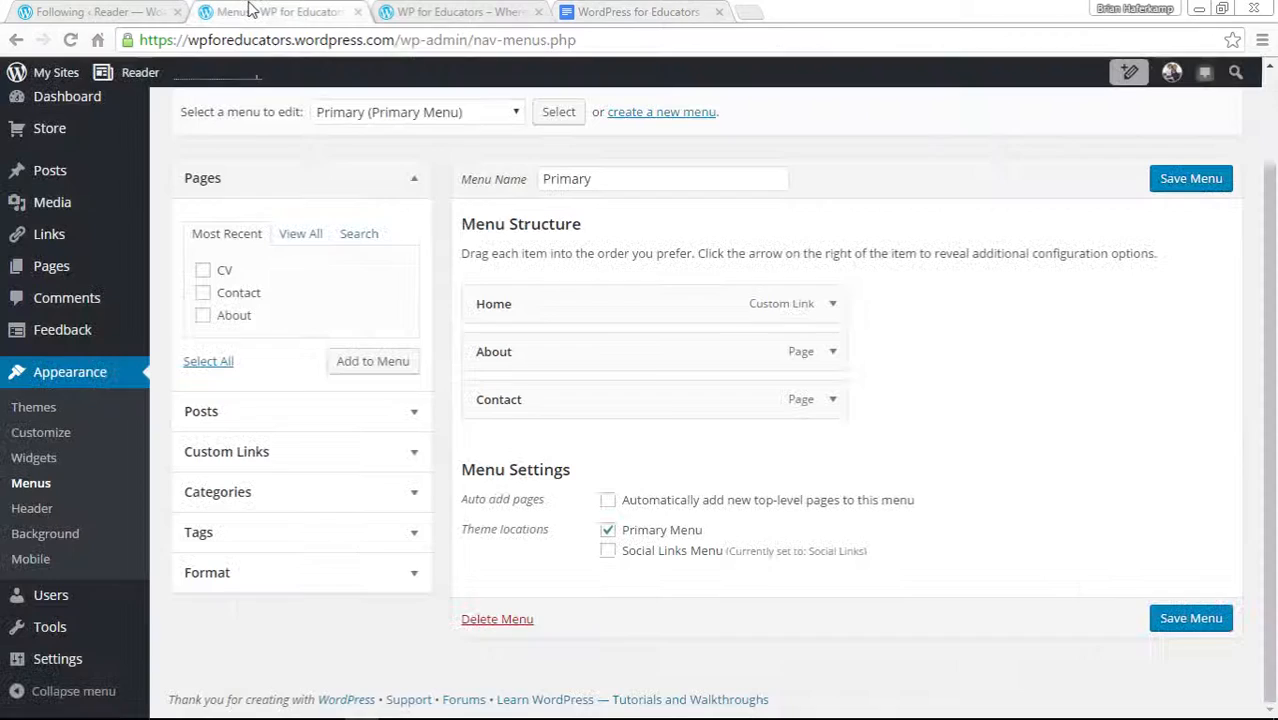
pyautogui.click(706, 8)
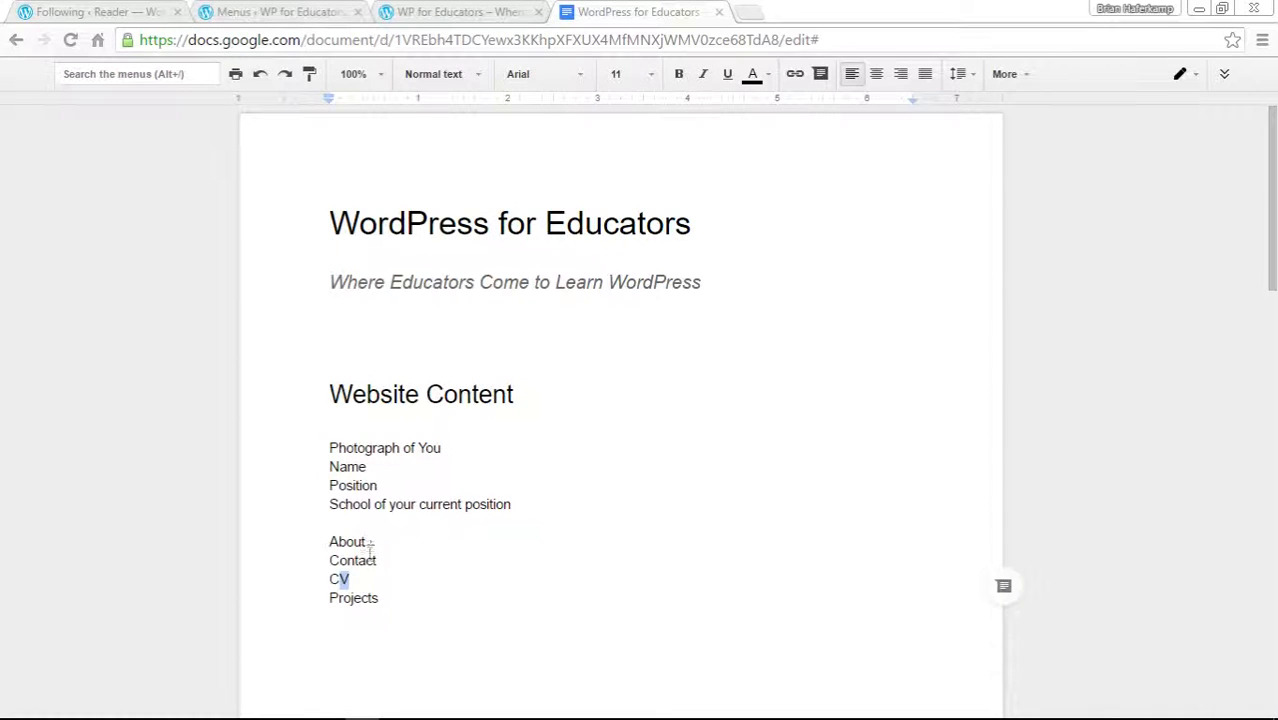
pyautogui.moveTo(378, 561); pyautogui.dragTo(332, 547)
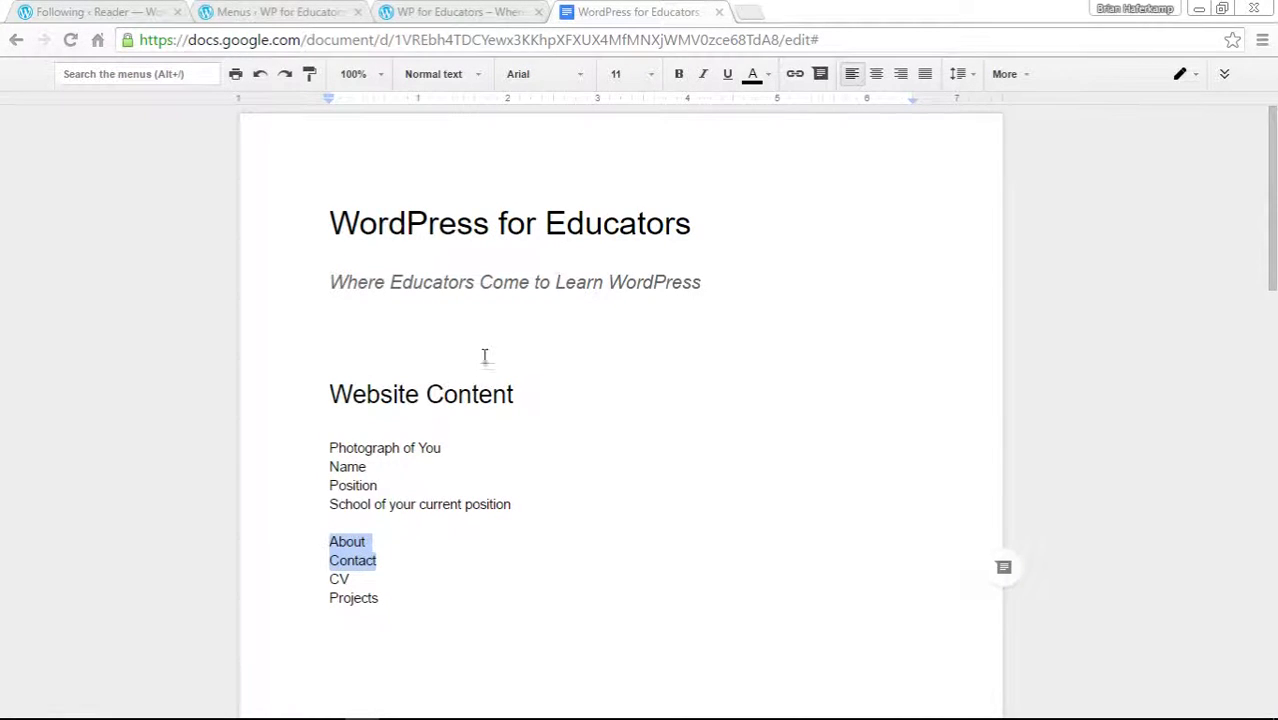
pyautogui.click(453, 12)
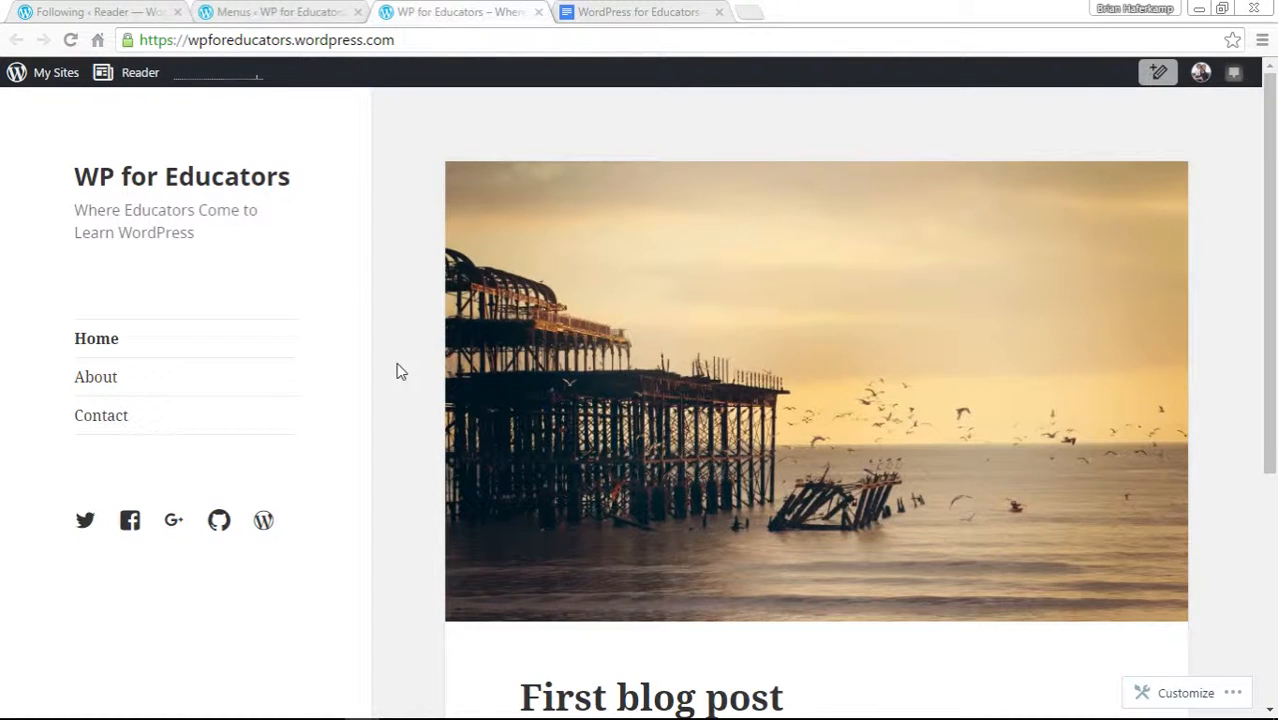
pyautogui.click(300, 11)
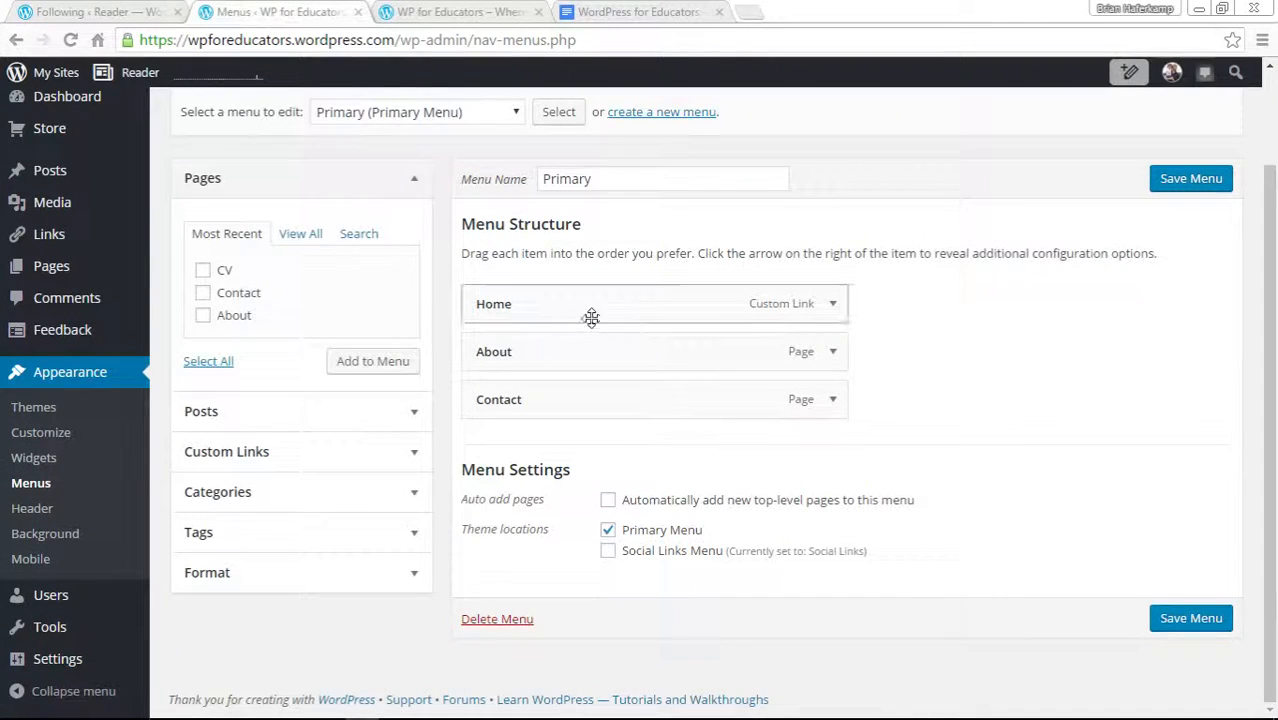
# Remove the Home custom link from the Primary menu and save the menu.
pyautogui.click(833, 305)
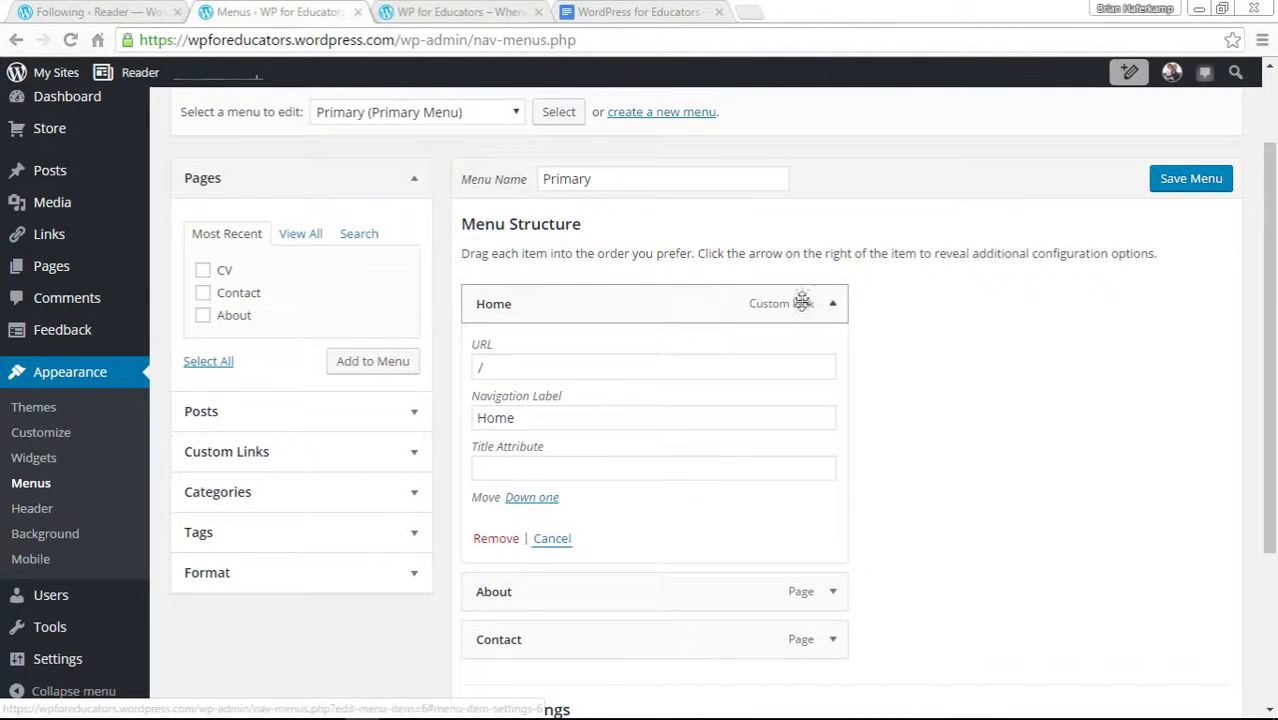
pyautogui.click(834, 306)
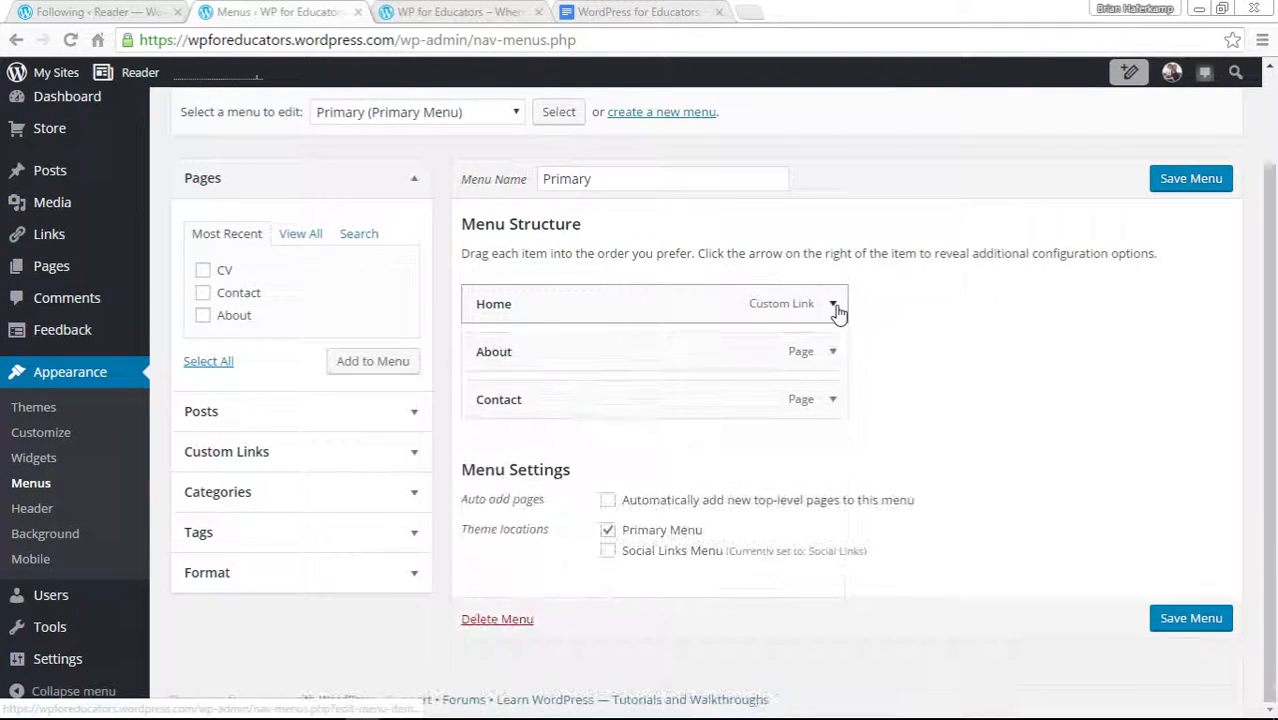
pyautogui.click(834, 306)
pyautogui.click(834, 306)
pyautogui.click(834, 306)
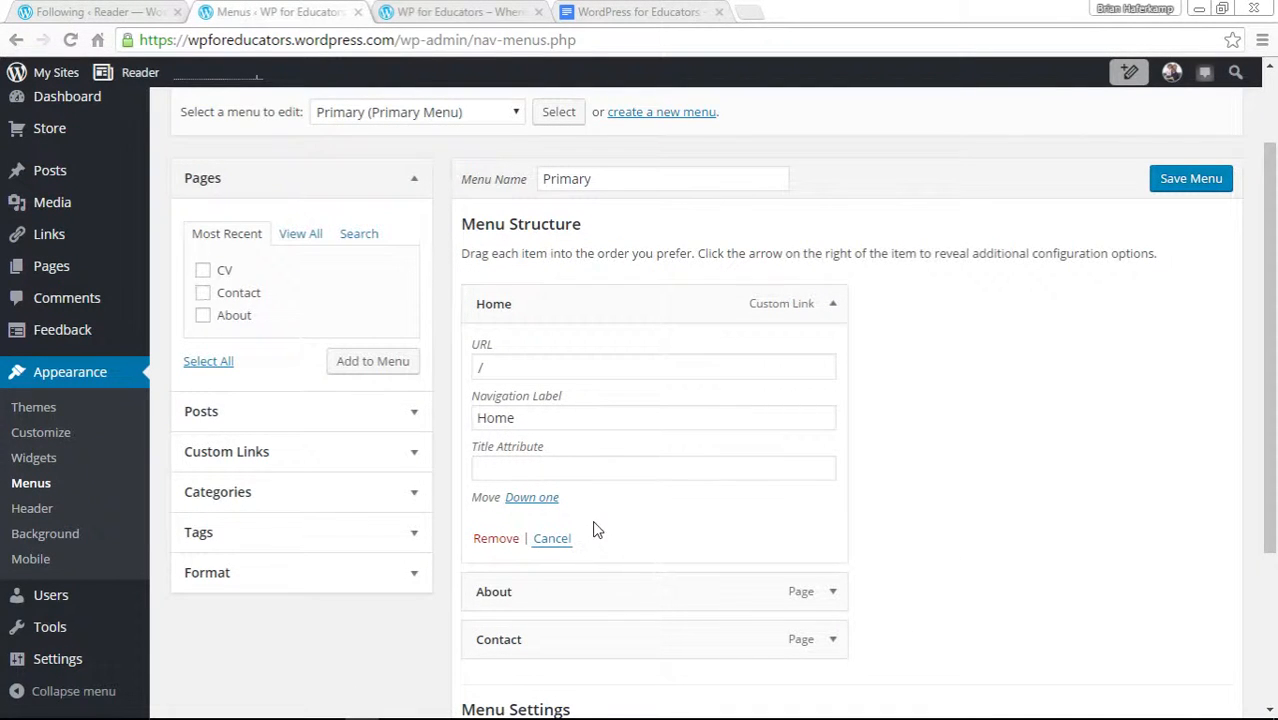
pyautogui.click(505, 540)
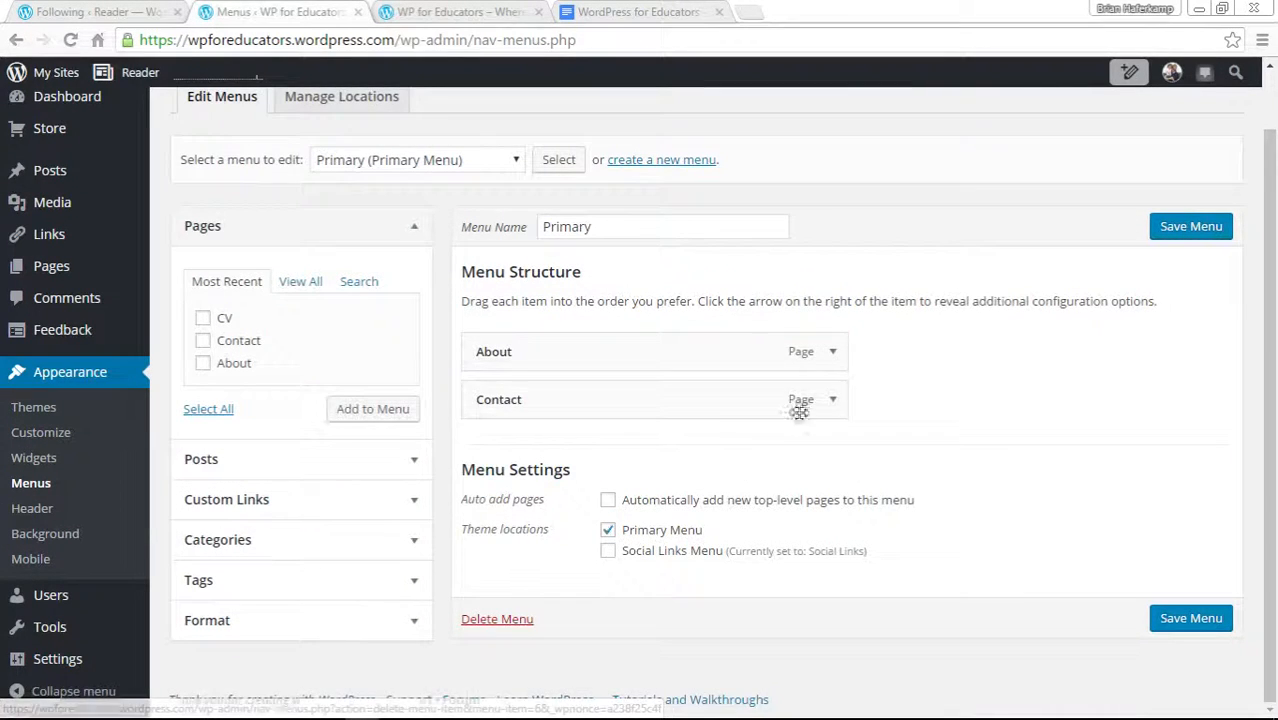
pyautogui.click(1216, 228)
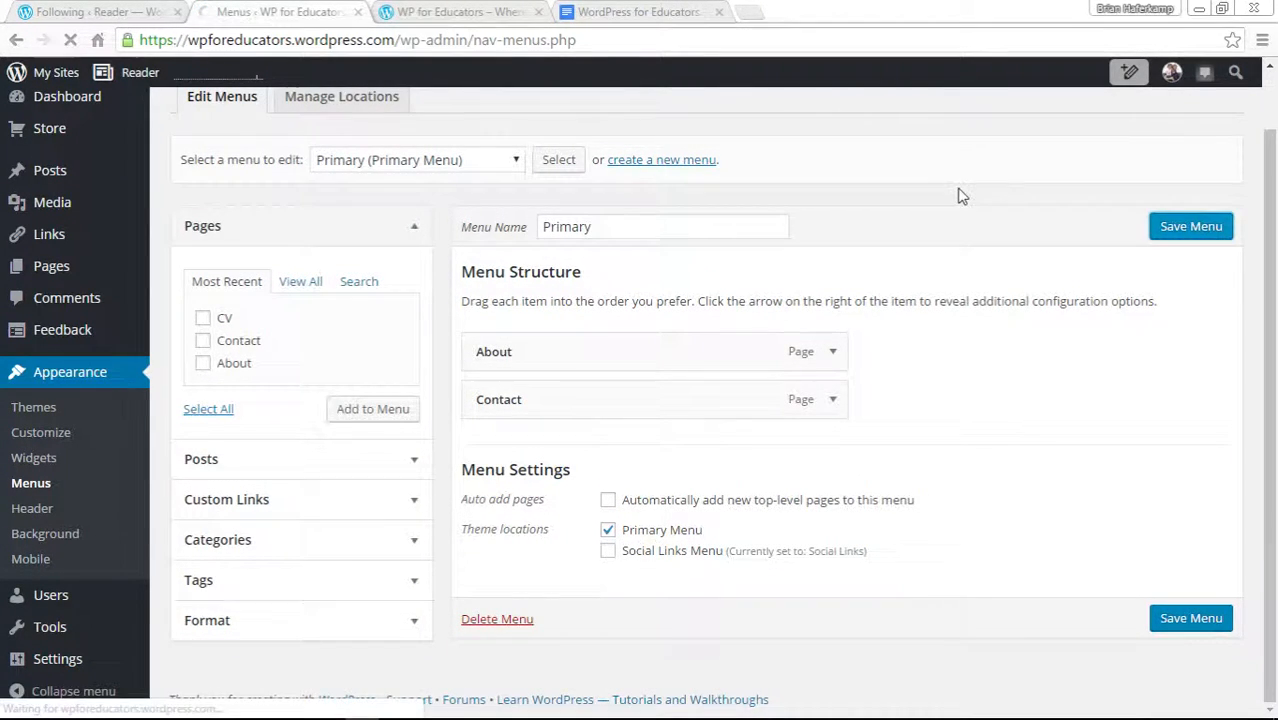
# Reload the live site to check its navigation, then return to the Menus screen.
pyautogui.click(486, 17)
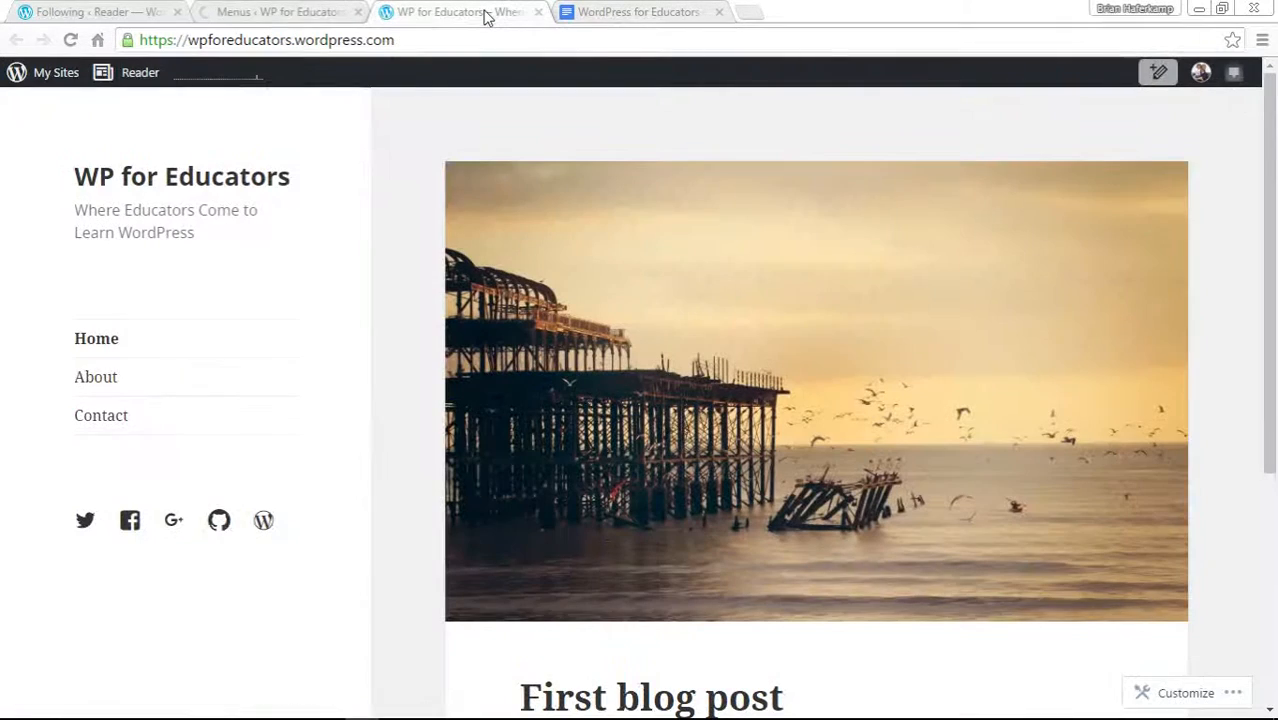
pyautogui.click(70, 40)
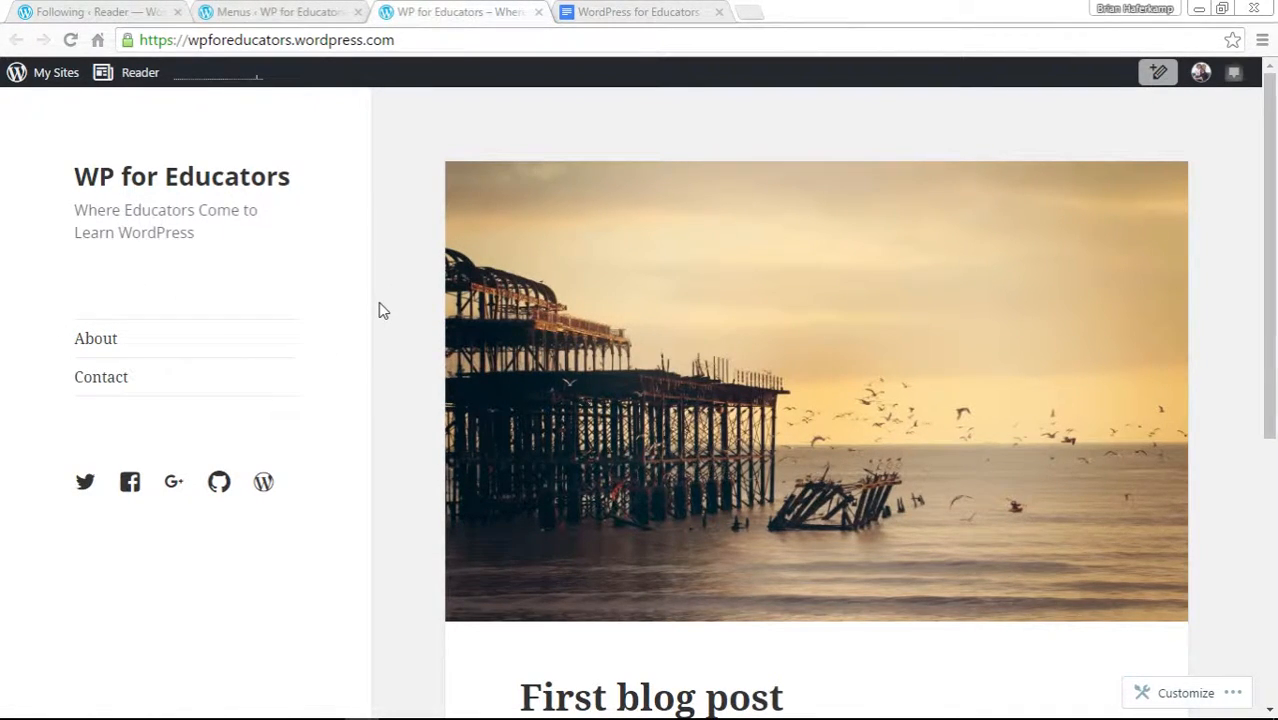
pyautogui.click(312, 12)
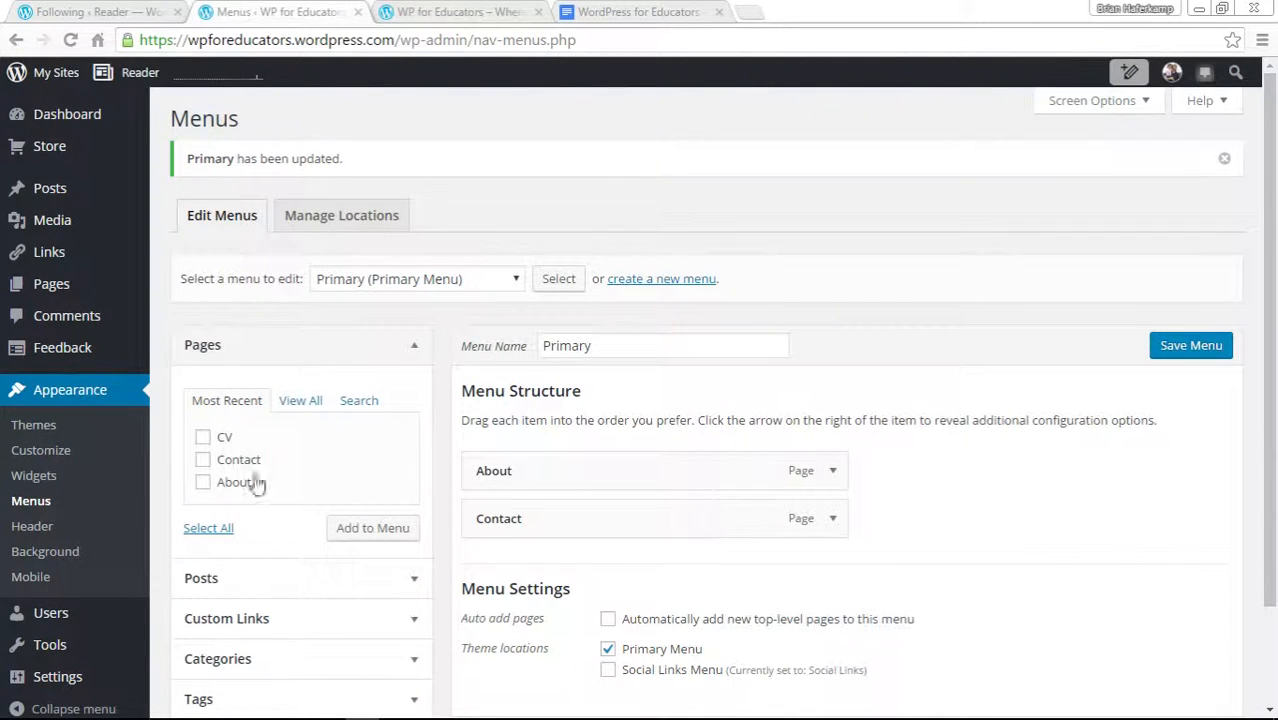
# Examine the Posts and Custom Links options for adding menu items.
pyautogui.scroll(-2, 462, 428)
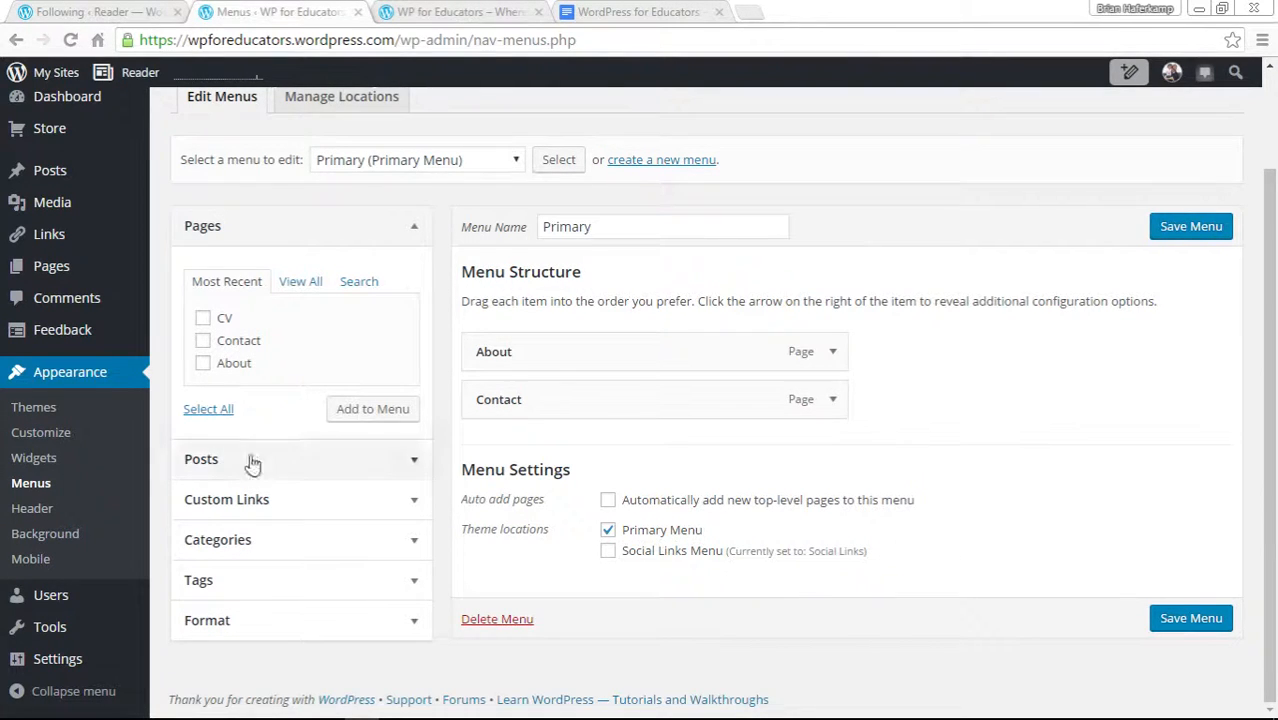
pyautogui.click(305, 459)
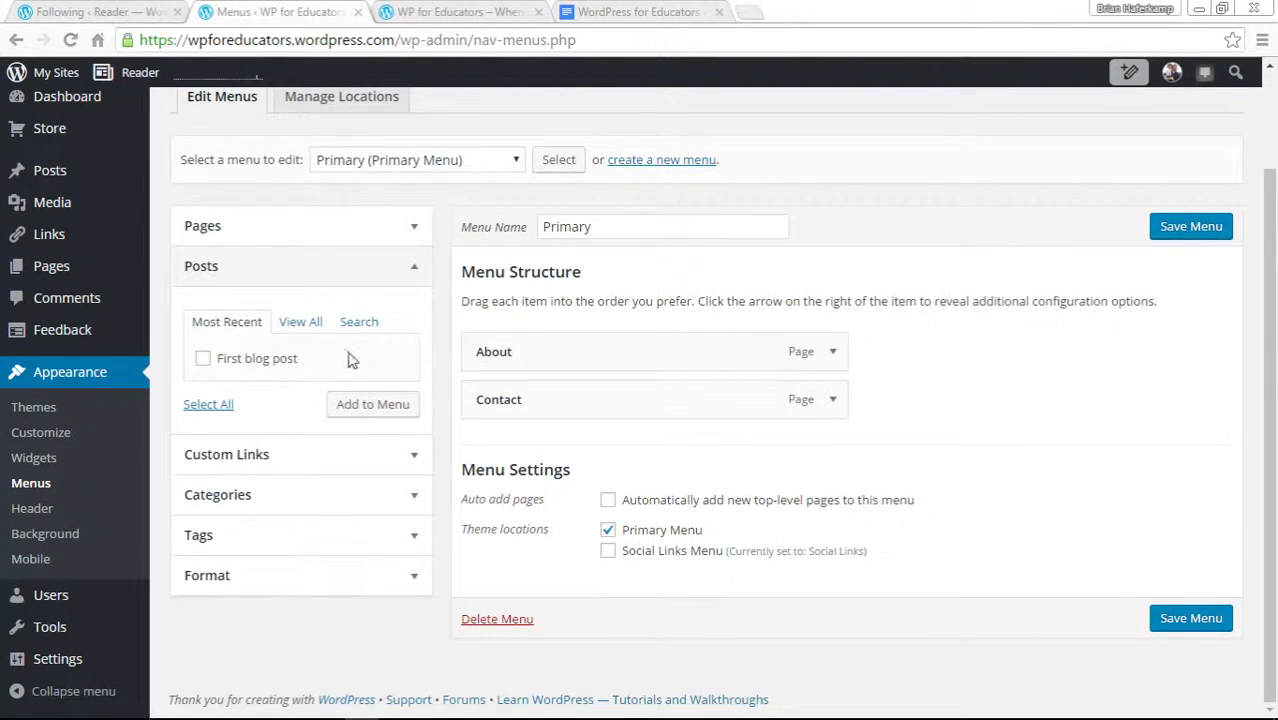
pyautogui.click(326, 457)
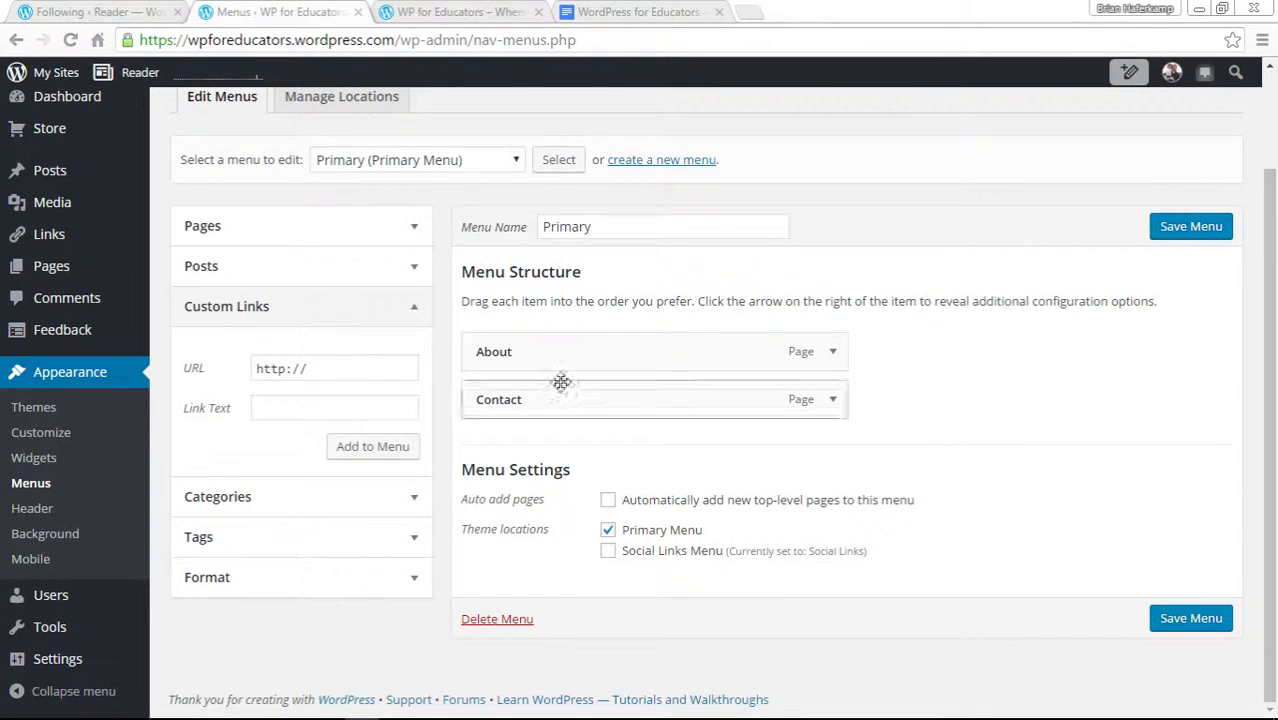
pyautogui.click(338, 370)
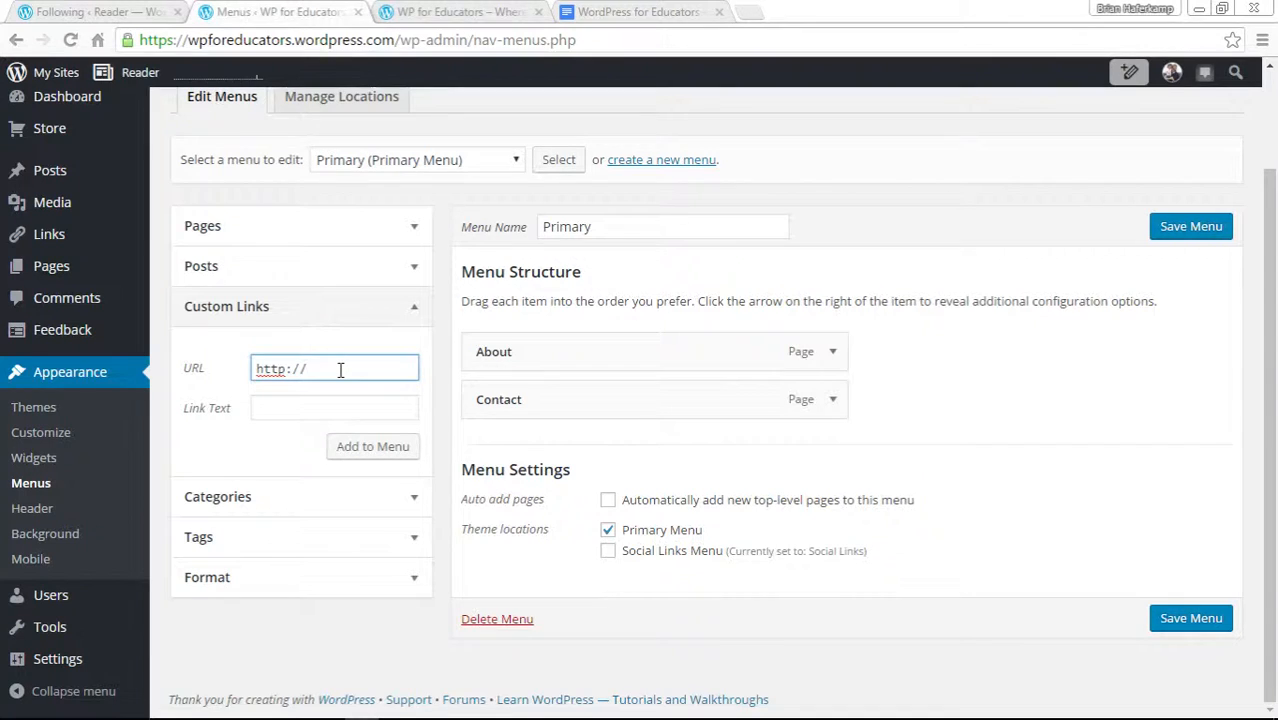
pyautogui.moveTo(322, 368); pyautogui.dragTo(228, 377)
pyautogui.click(292, 411)
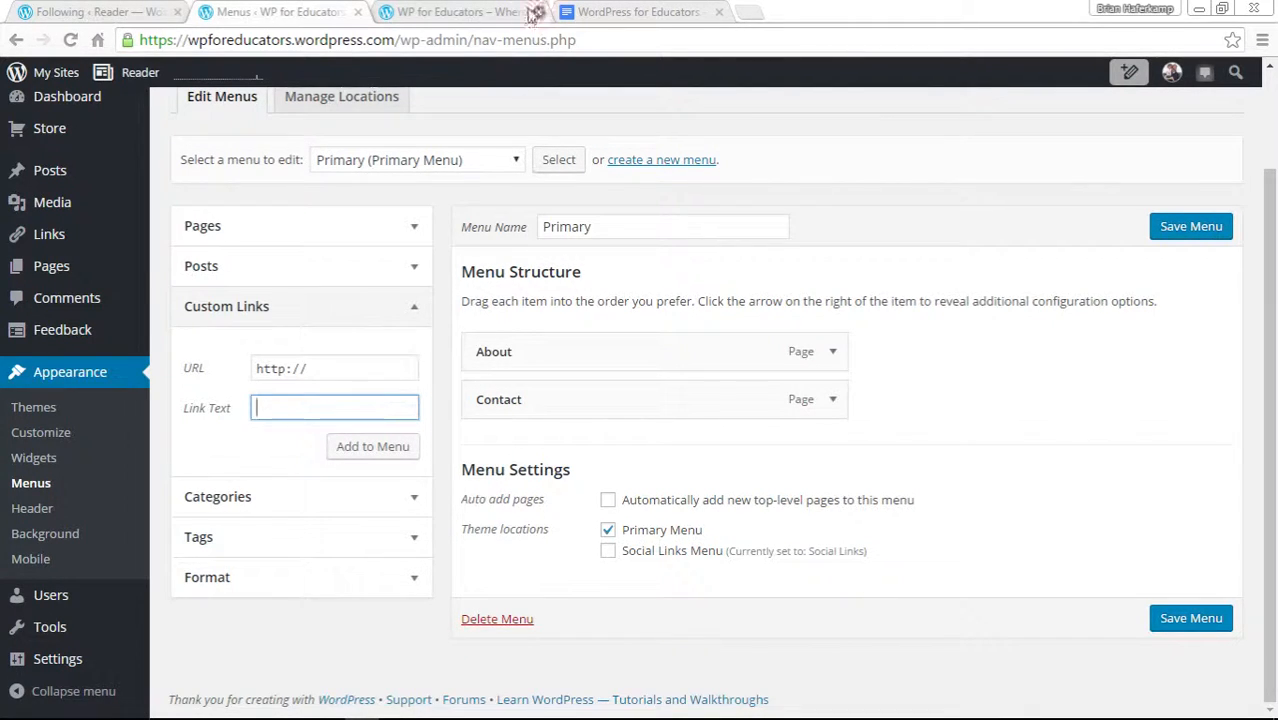
# Examine the Categories, Tags and Format options for adding menu items.
pyautogui.click(490, 11)
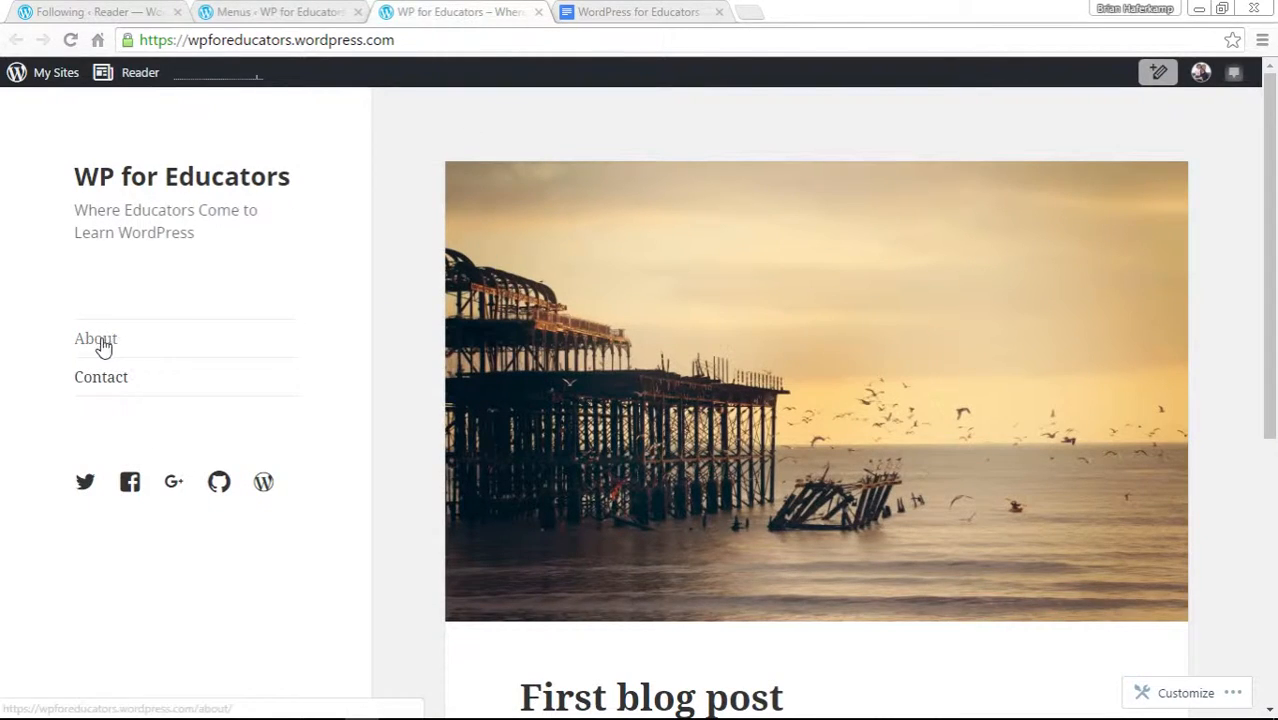
pyautogui.click(285, 12)
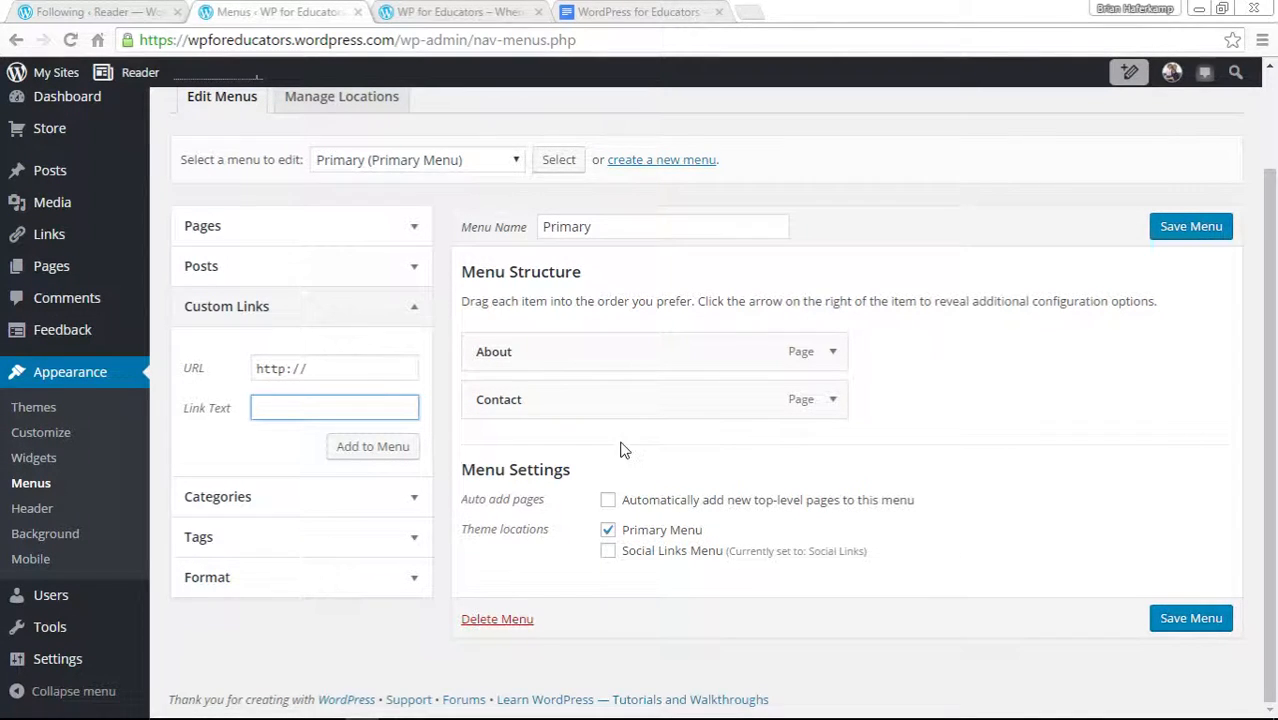
pyautogui.click(317, 510)
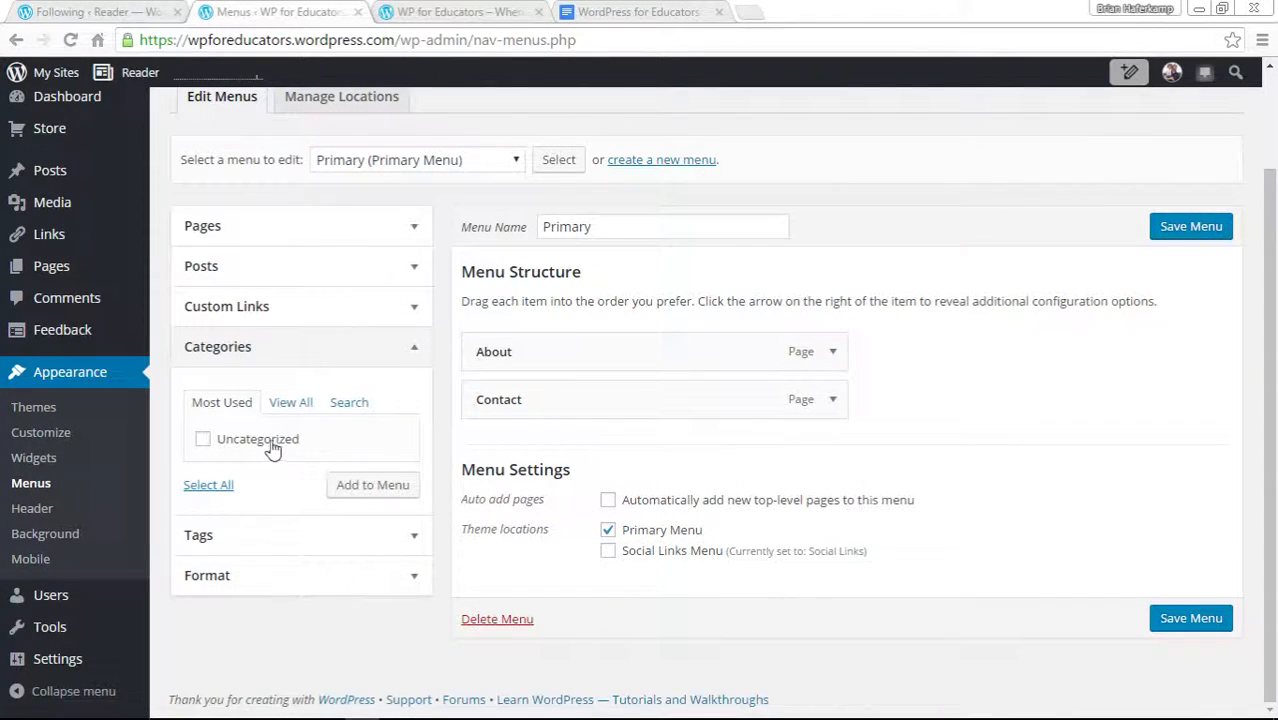
pyautogui.click(303, 538)
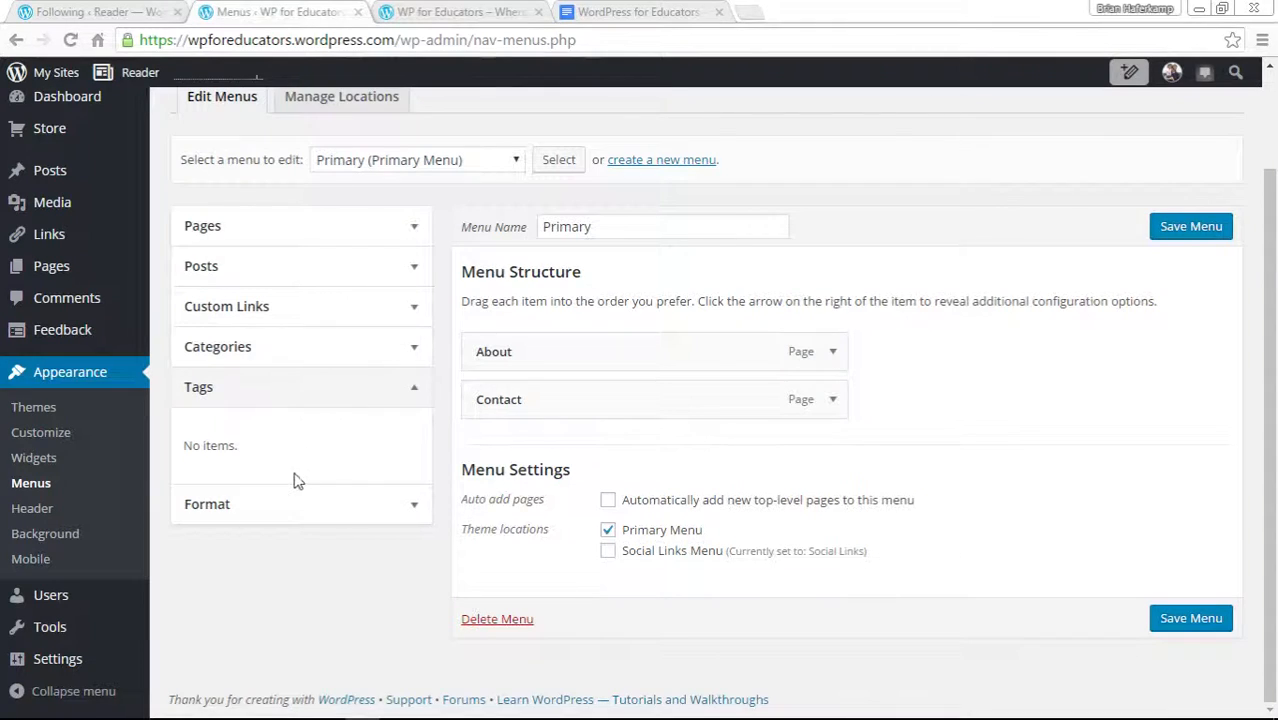
pyautogui.click(301, 516)
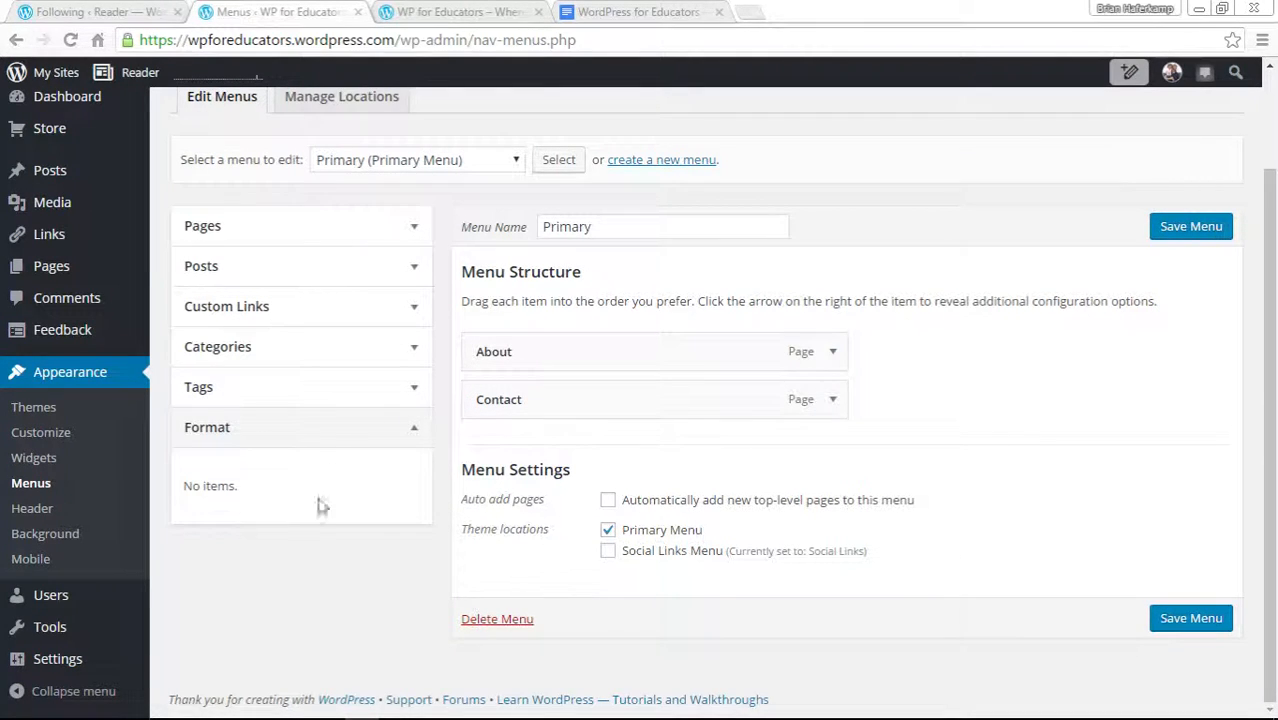
pyautogui.click(410, 430)
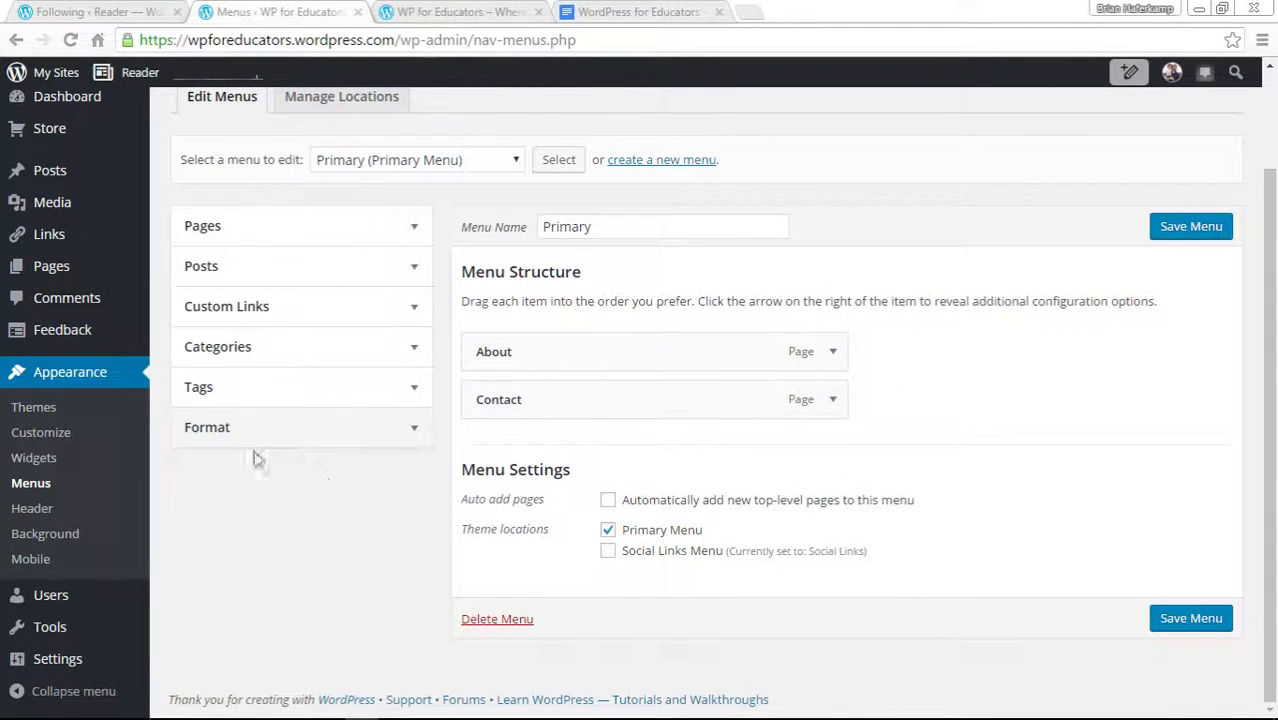
pyautogui.click(294, 240)
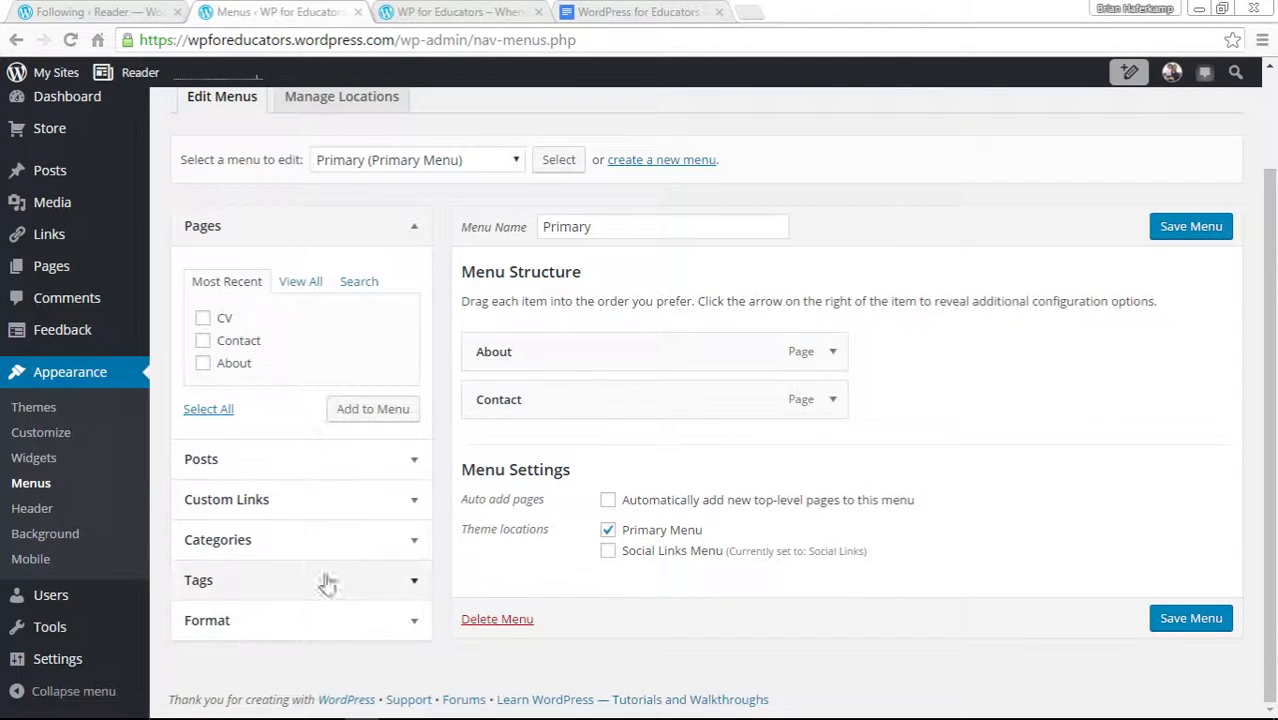
# Open the Menus screen's help and view its Get Help section.
pyautogui.scroll(3, 1100, 300)
pyautogui.click(1203, 100)
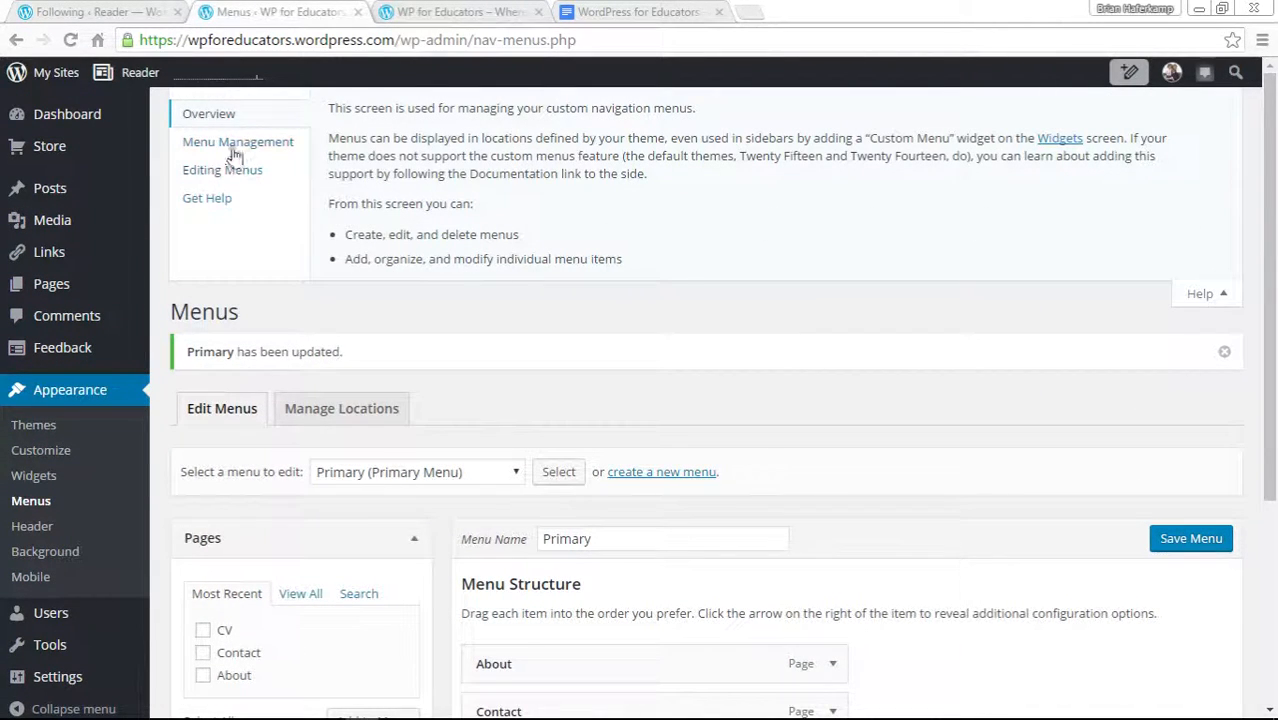
pyautogui.click(210, 198)
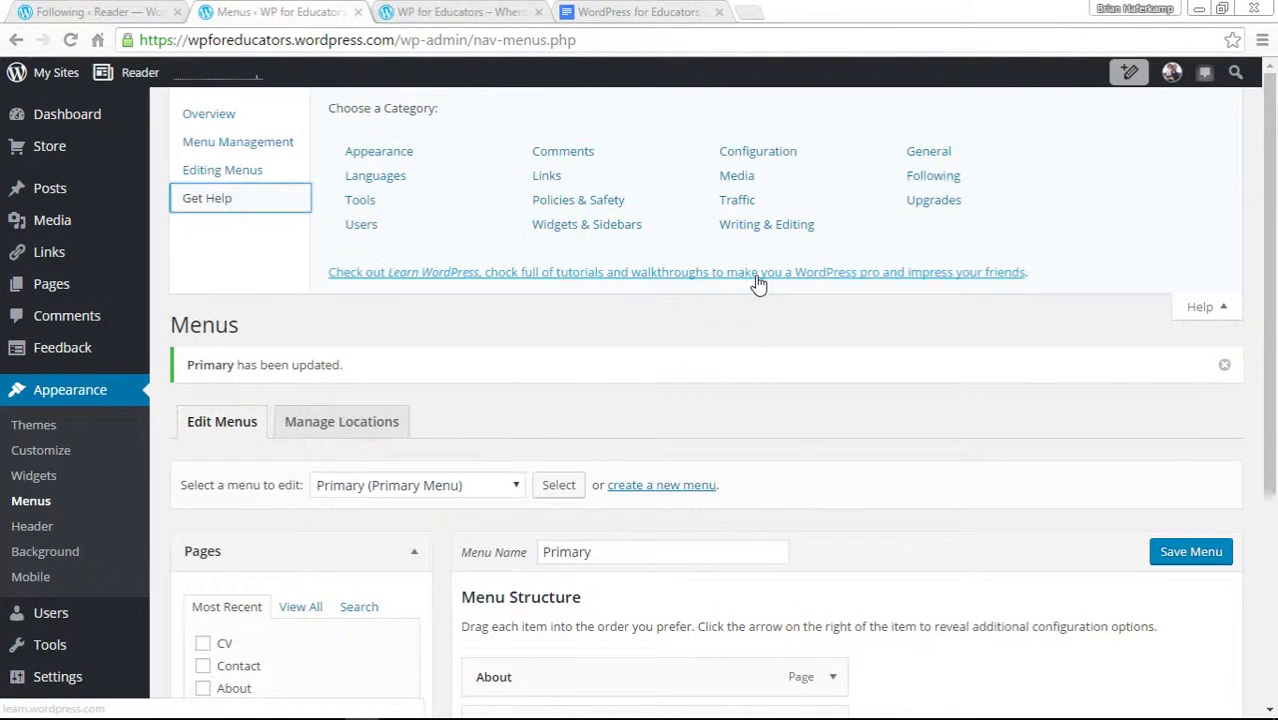
# Close the help panel and browse the View All and Search tabs of the Pages box.
pyautogui.click(1222, 310)
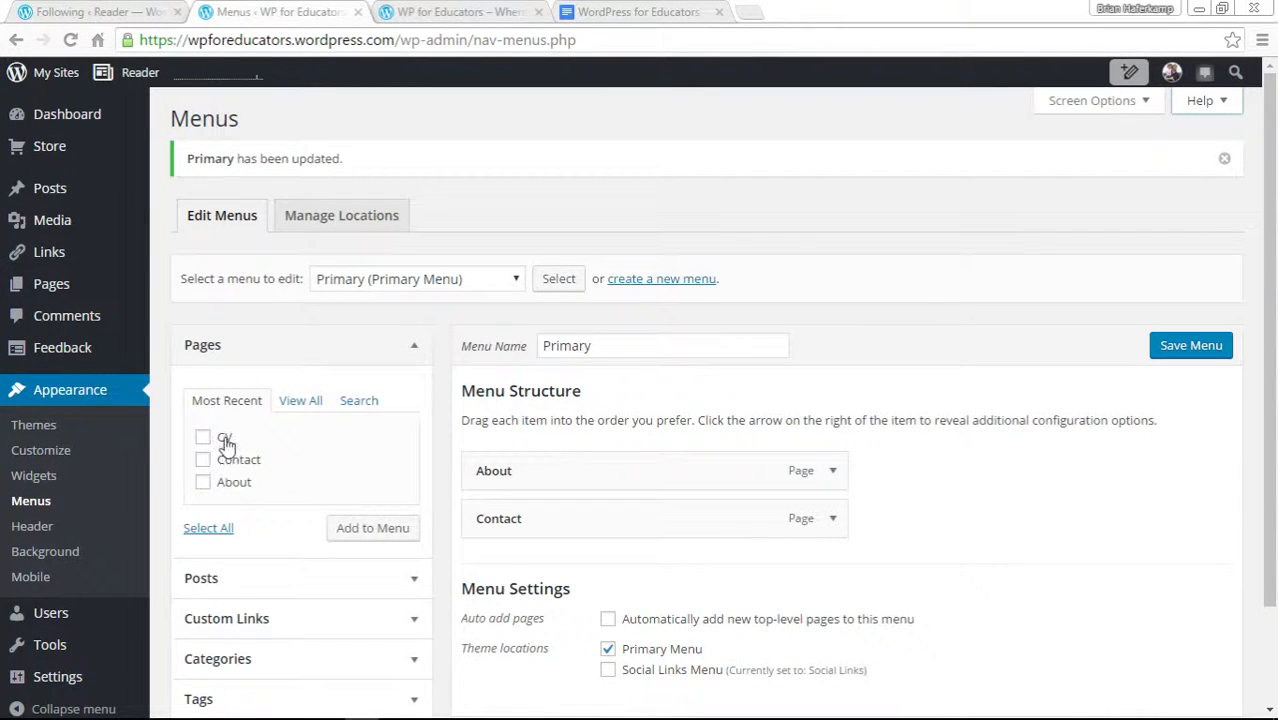
pyautogui.click(300, 401)
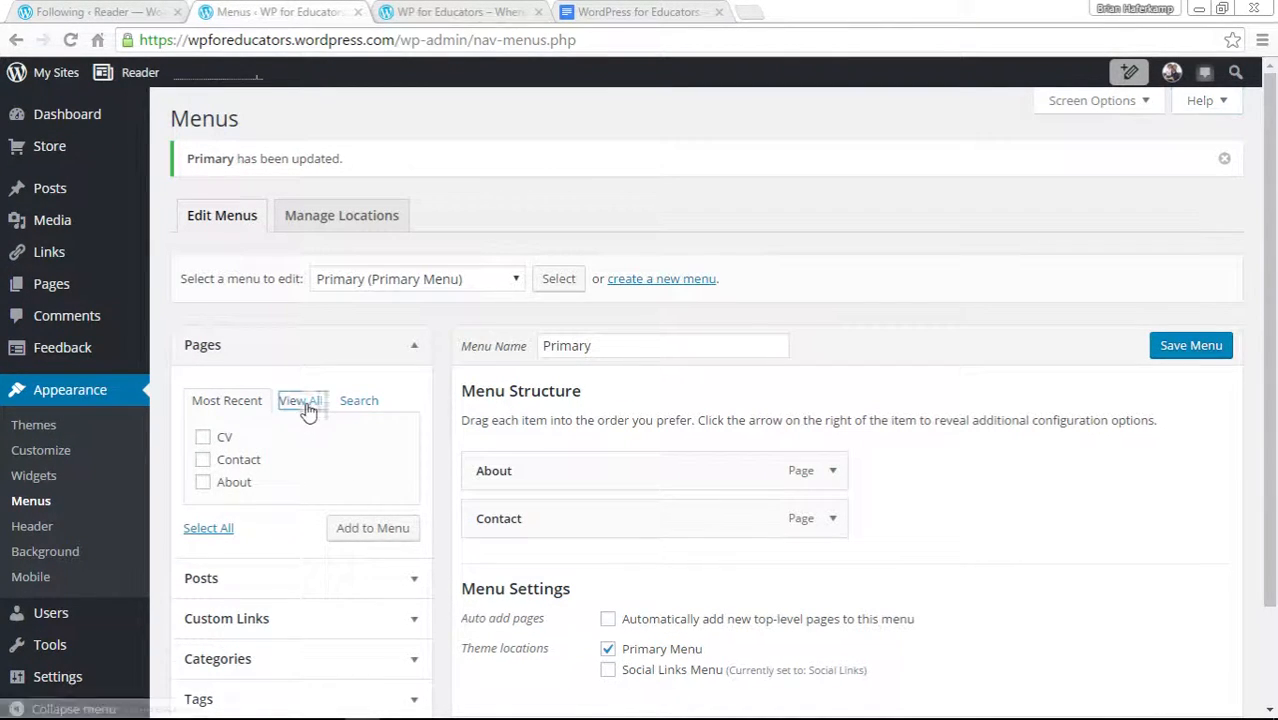
pyautogui.click(360, 402)
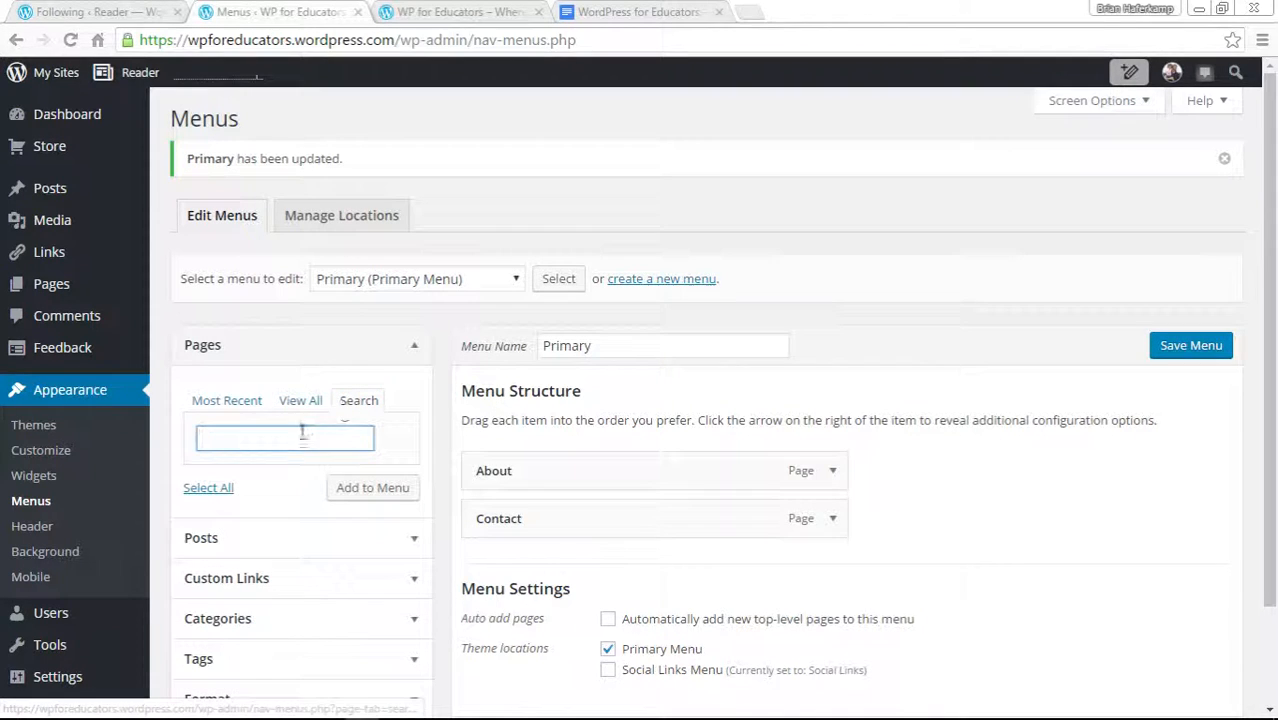
pyautogui.click(217, 402)
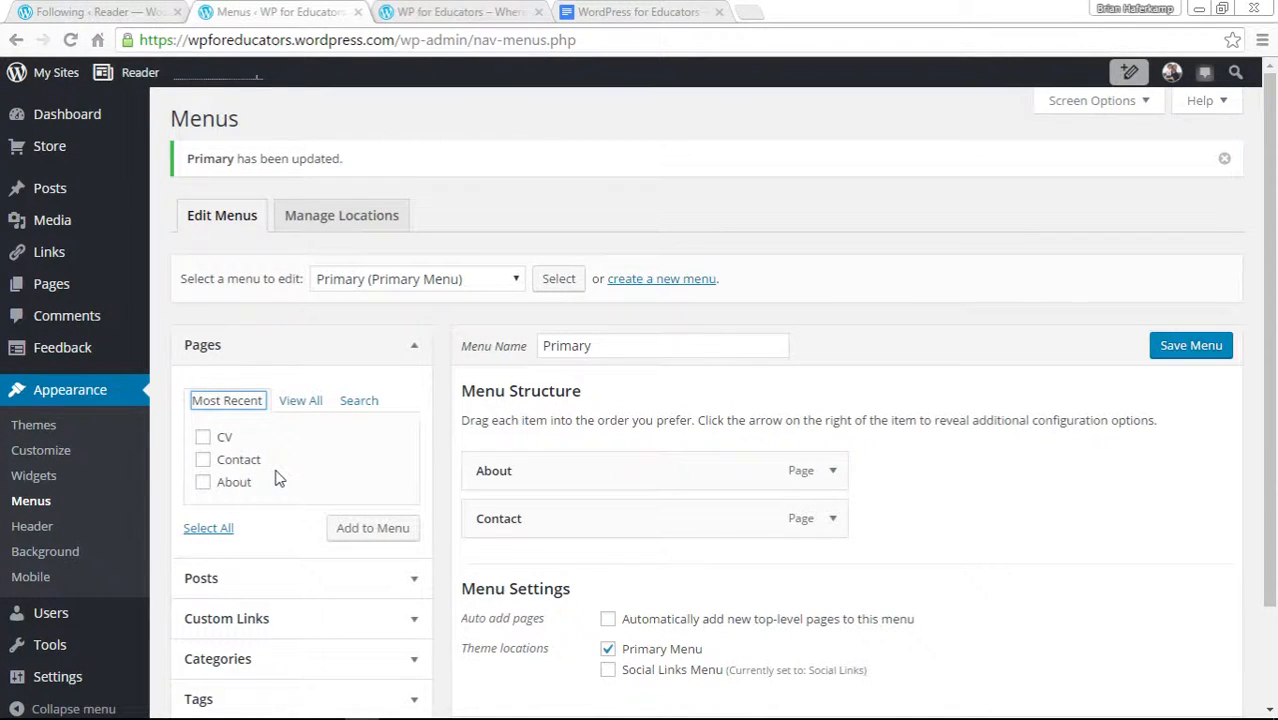
# Add the CV page to the Primary menu.
pyautogui.click(203, 437)
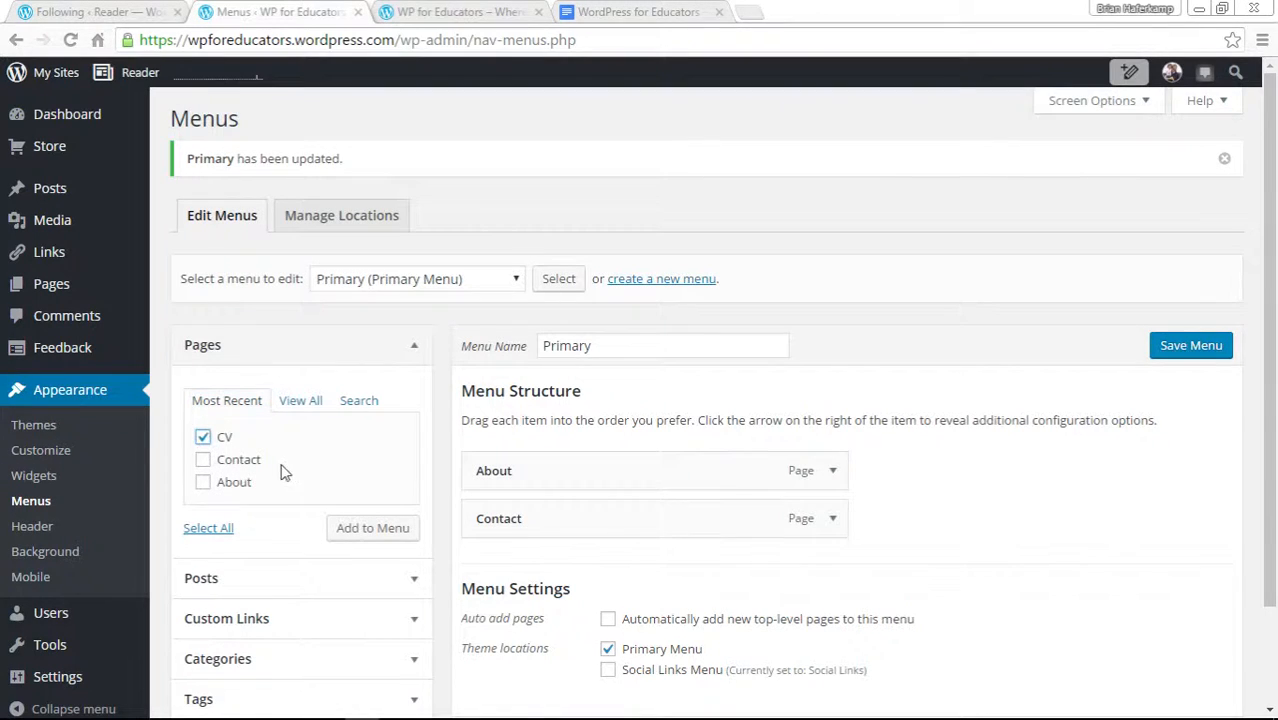
pyautogui.click(382, 536)
pyautogui.click(386, 537)
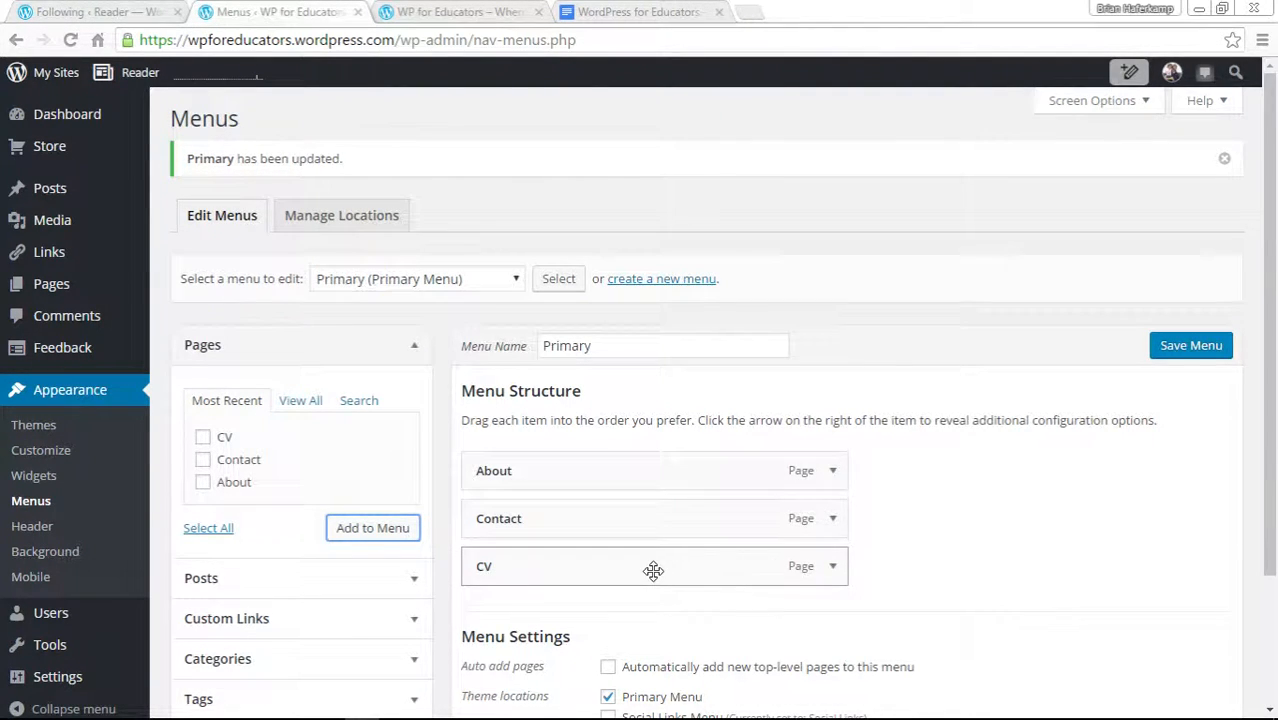
pyautogui.moveTo(653, 571)
pyautogui.mouseDown()
pyautogui.moveTo(662, 476)
pyautogui.moveTo(653, 596)
pyautogui.moveTo(656, 459)
pyautogui.moveTo(650, 551)
pyautogui.moveTo(650, 468)
pyautogui.moveTo(662, 585)
pyautogui.mouseUp()
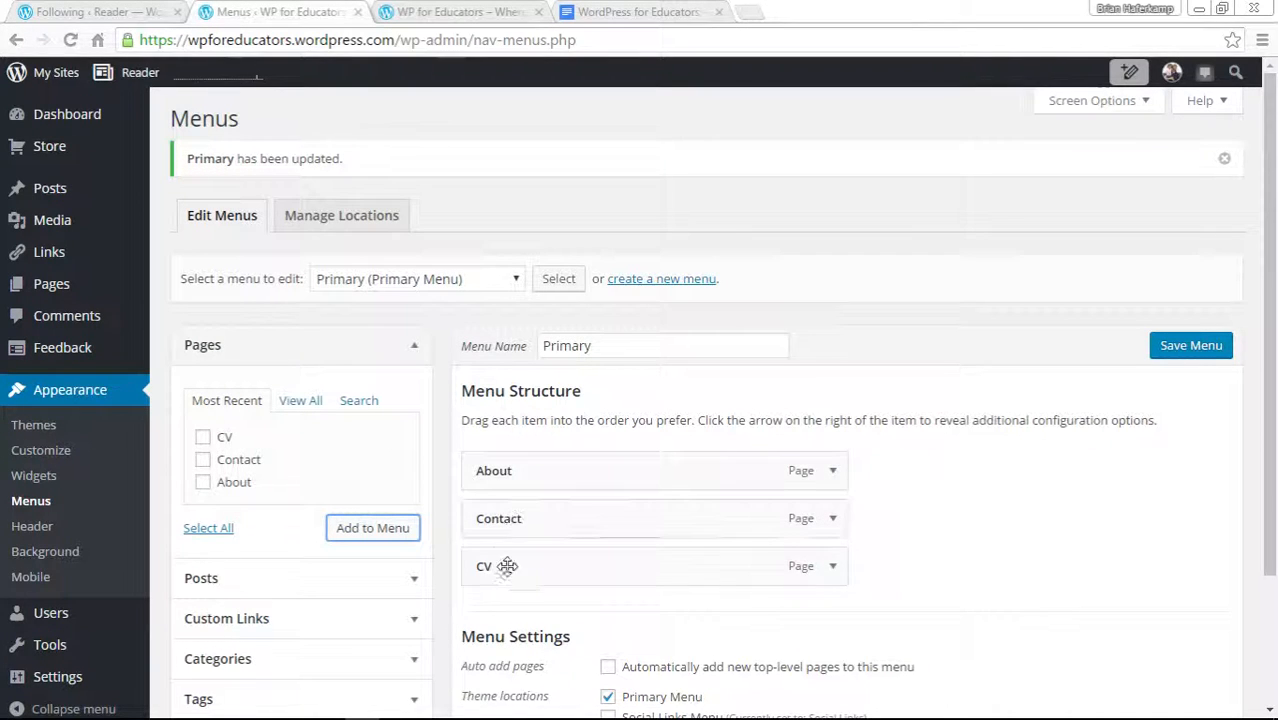
pyautogui.click(445, 14)
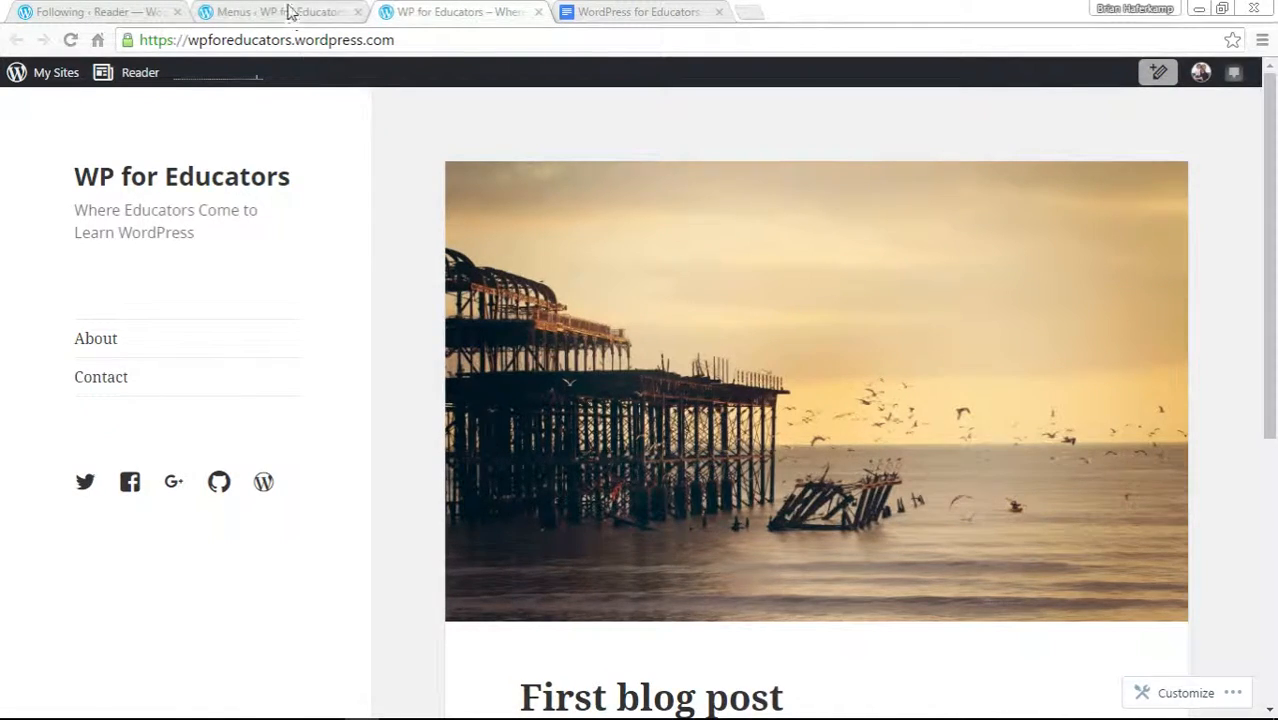
pyautogui.click(285, 12)
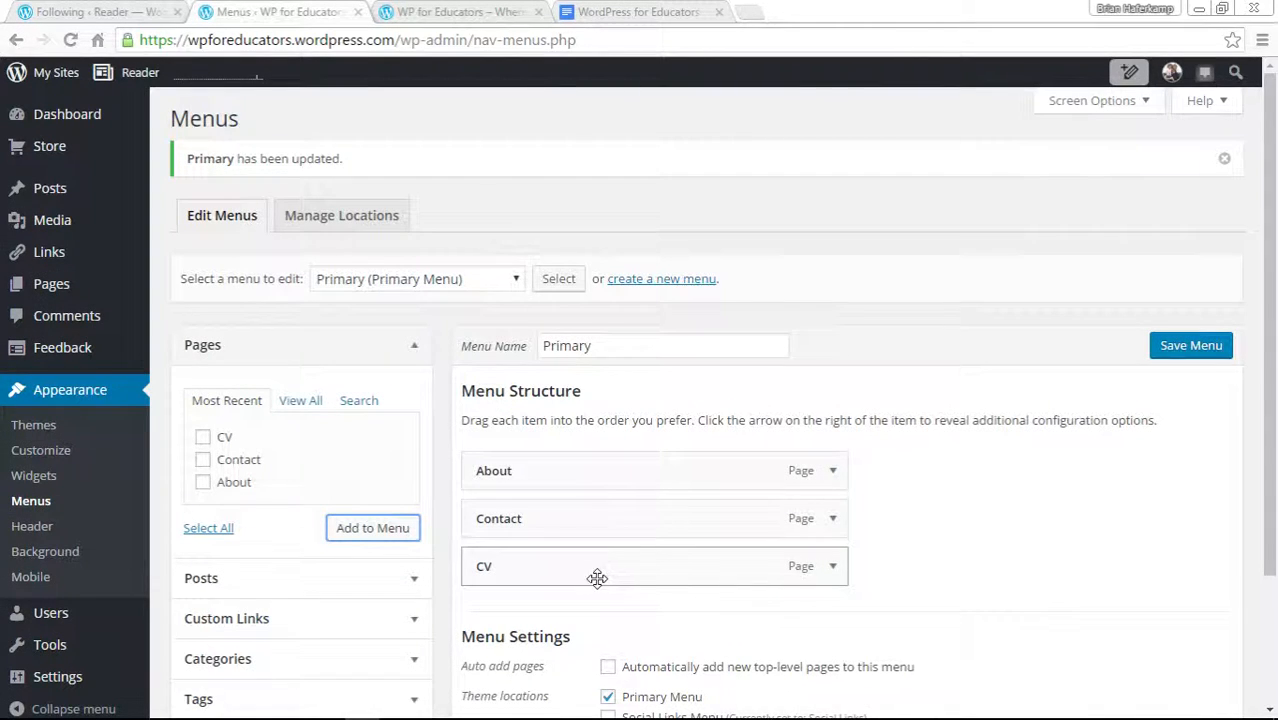
# Move the CV item between About and Contact and save the menu.
pyautogui.moveTo(601, 571); pyautogui.dragTo(604, 527)
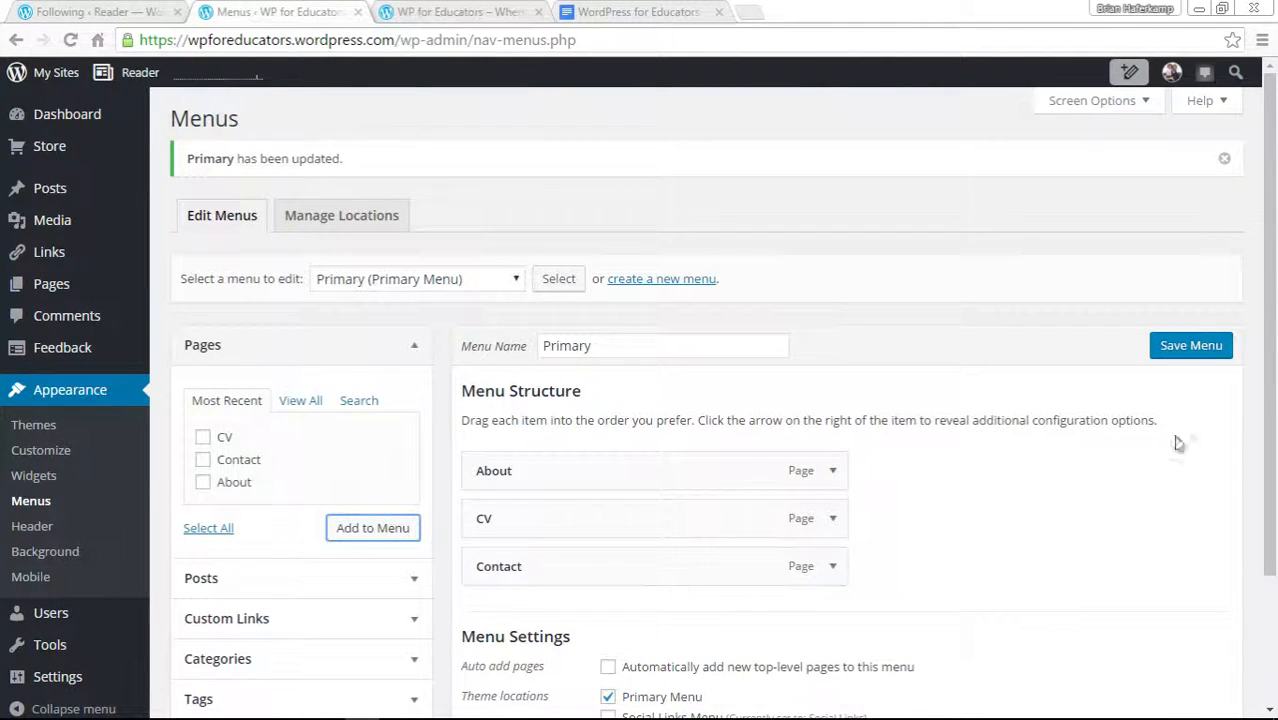
pyautogui.click(1177, 350)
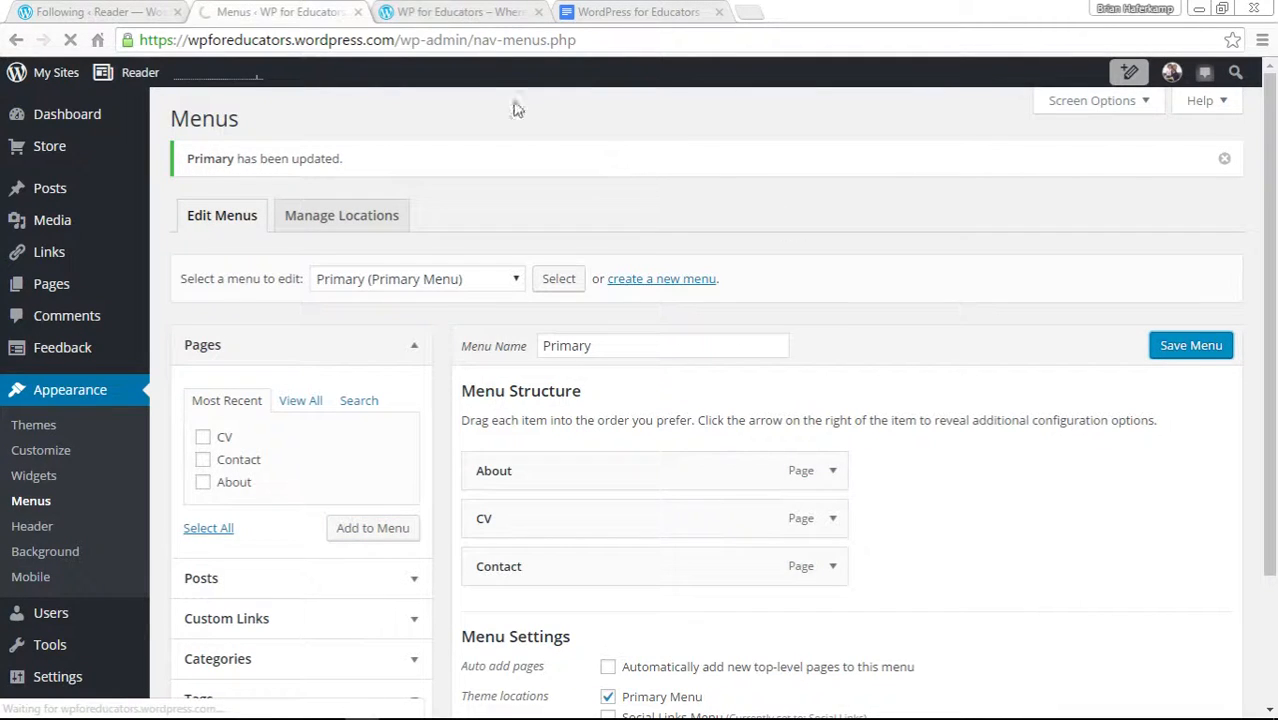
# Reload the live site to see the updated navigation, then go back to the Menus screen.
pyautogui.click(455, 12)
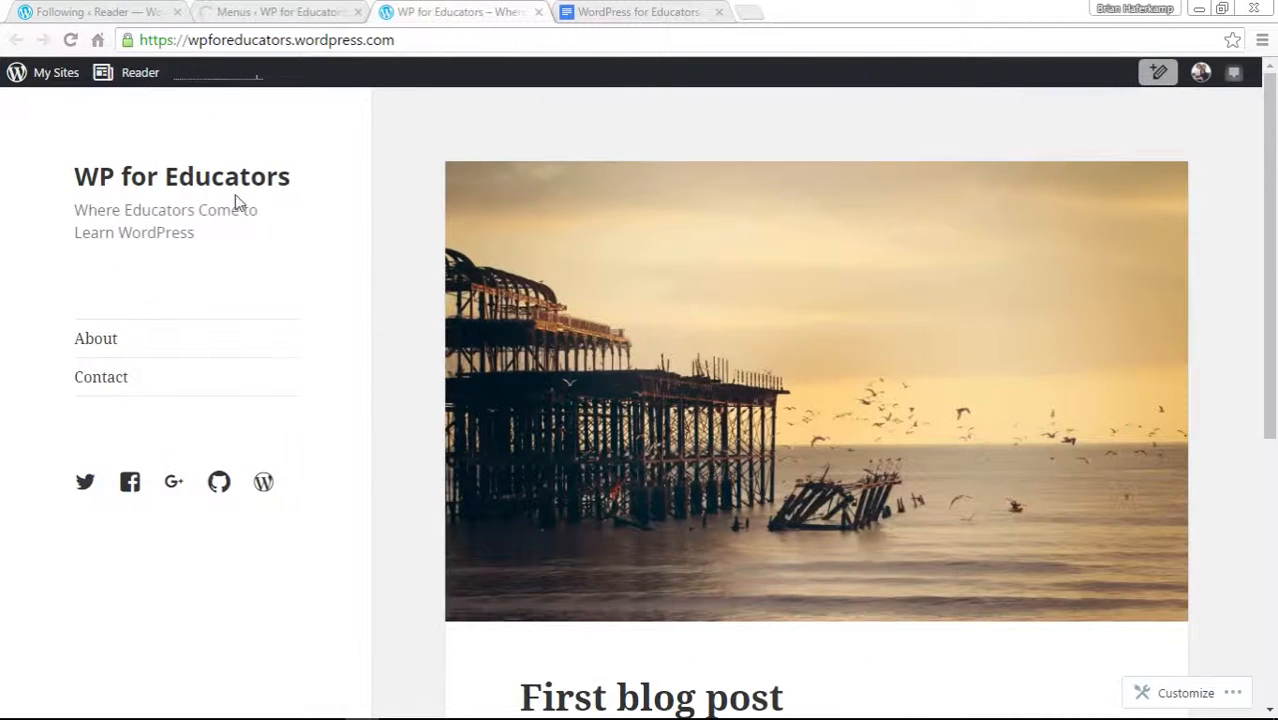
pyautogui.click(68, 40)
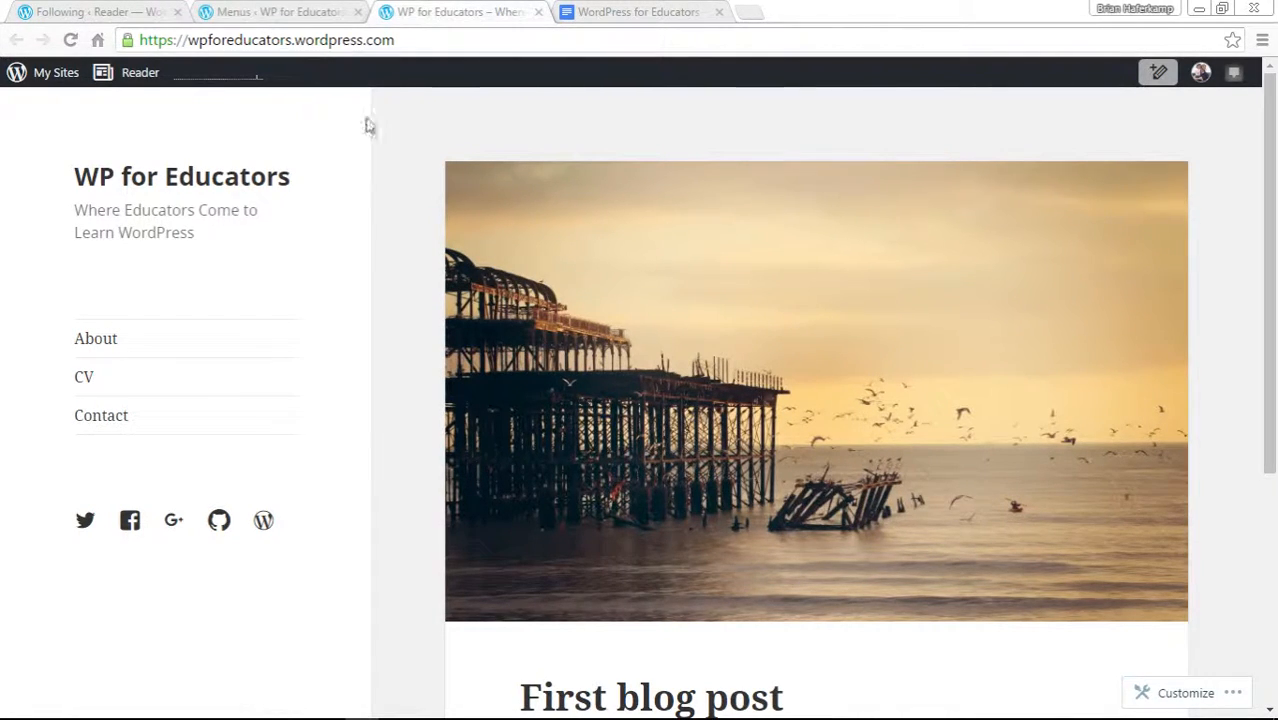
pyautogui.click(328, 10)
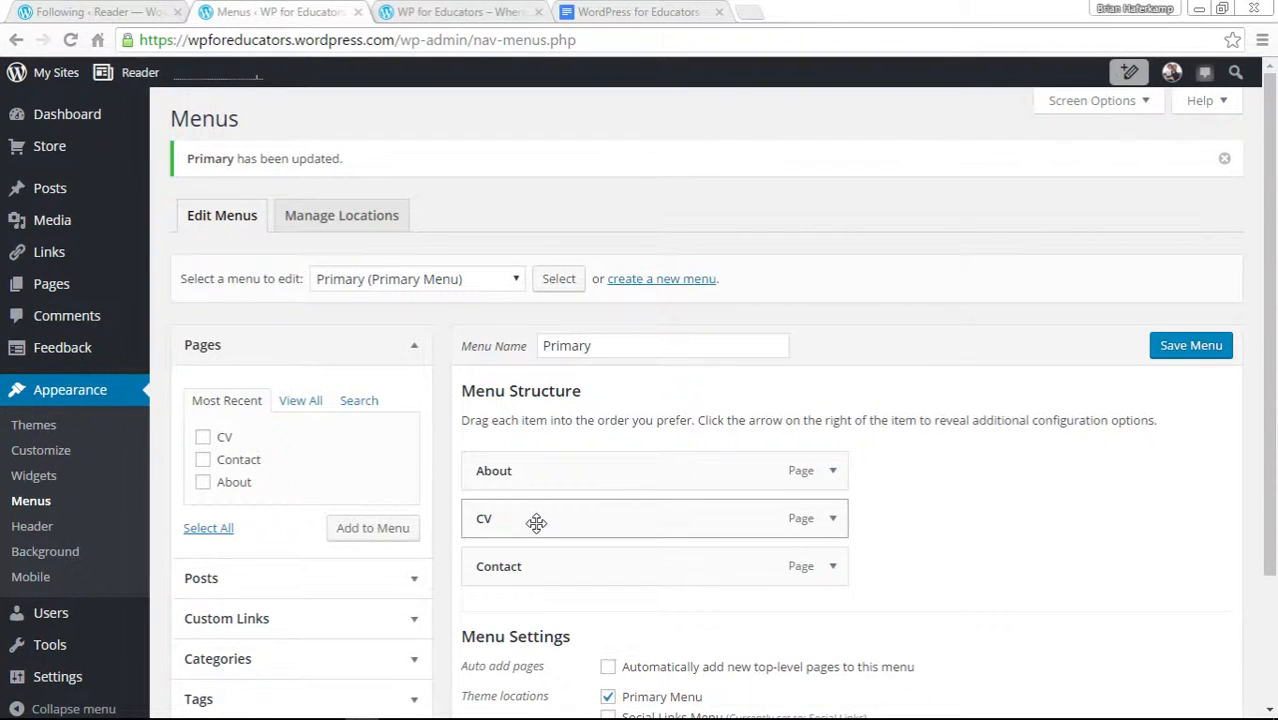
# Nest the CV item as a sub item under About and save the menu.
pyautogui.moveTo(537, 522); pyautogui.dragTo(581, 527)
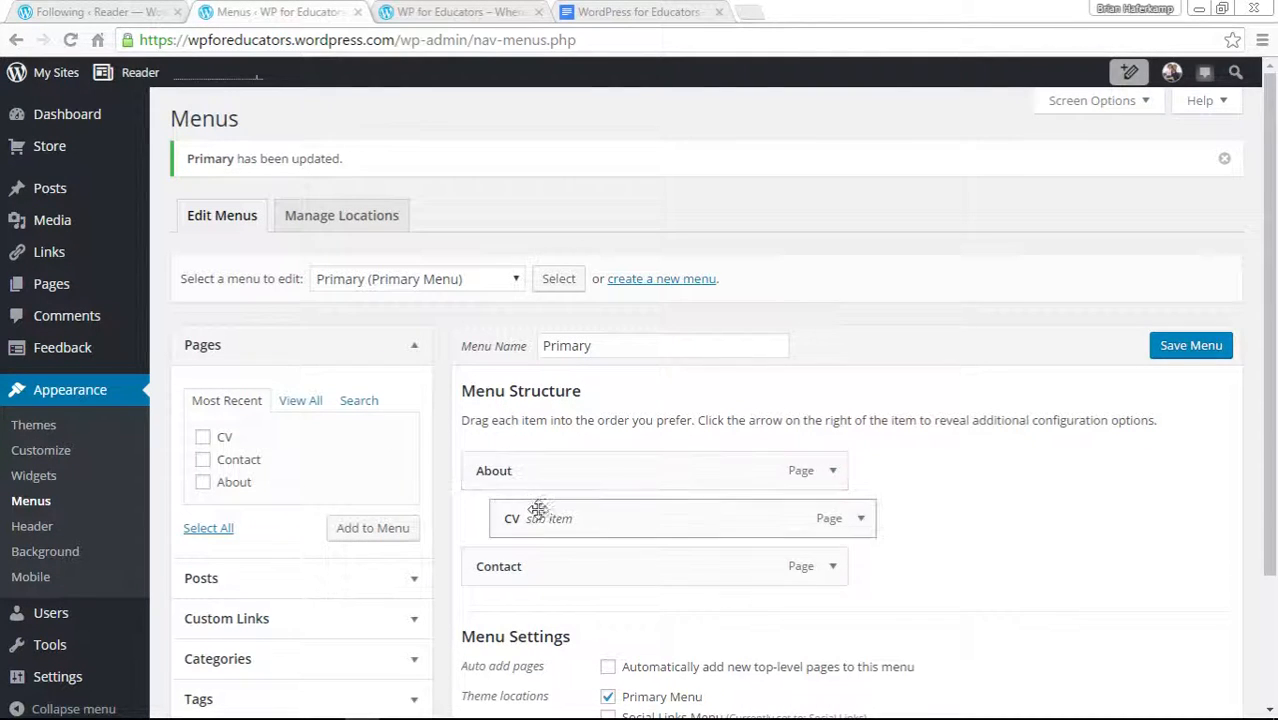
pyautogui.moveTo(536, 513); pyautogui.dragTo(566, 512)
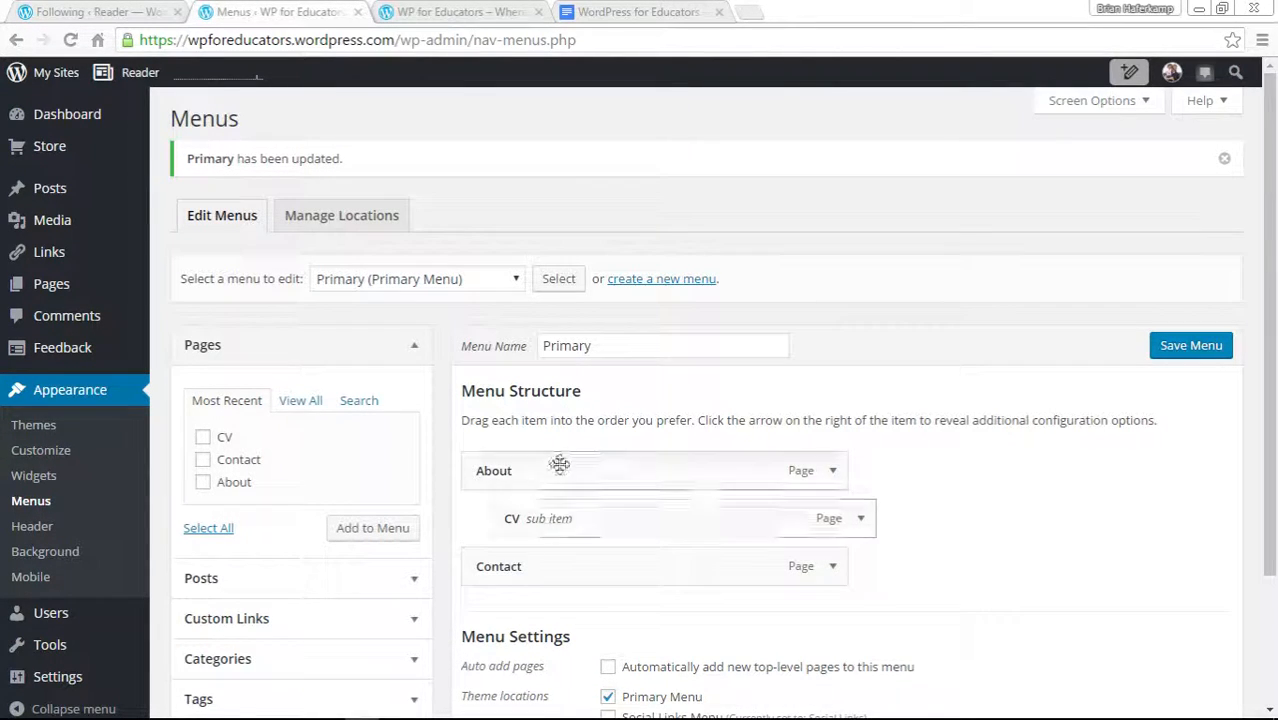
pyautogui.click(1180, 358)
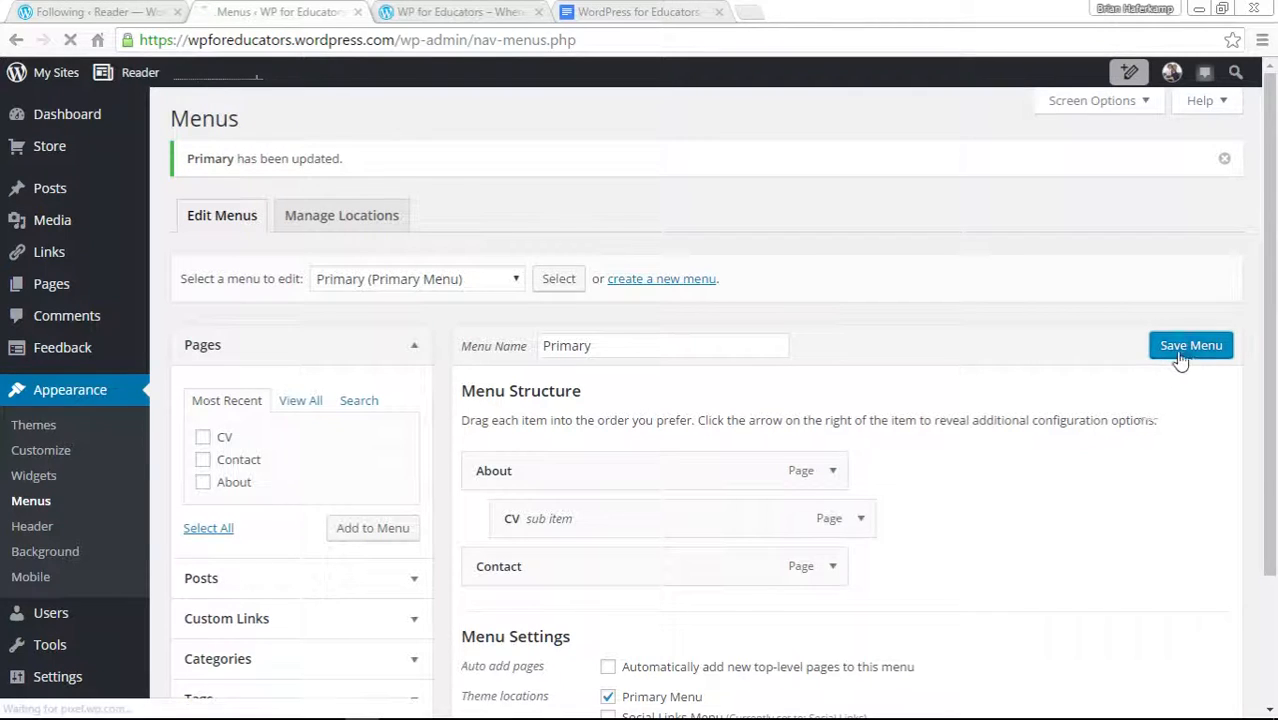
# Reload the live site and expand and collapse the About submenu, then return to the Menus screen.
pyautogui.click(443, 11)
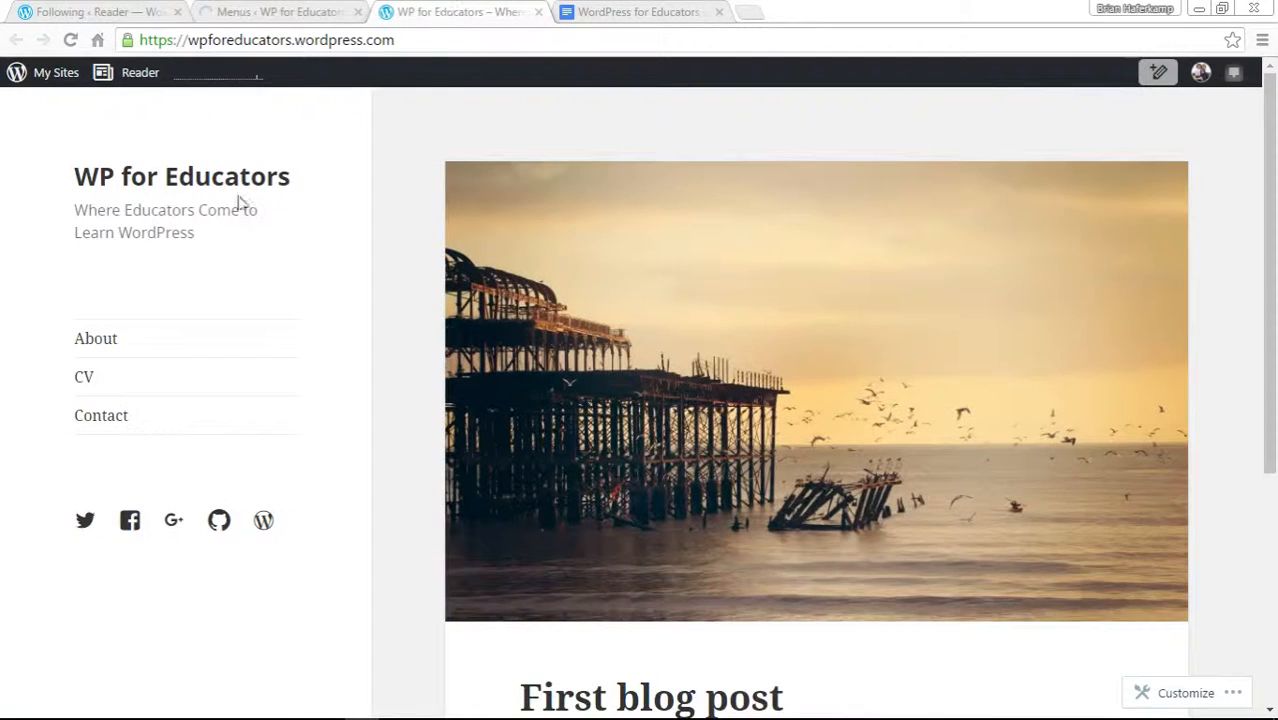
pyautogui.click(71, 40)
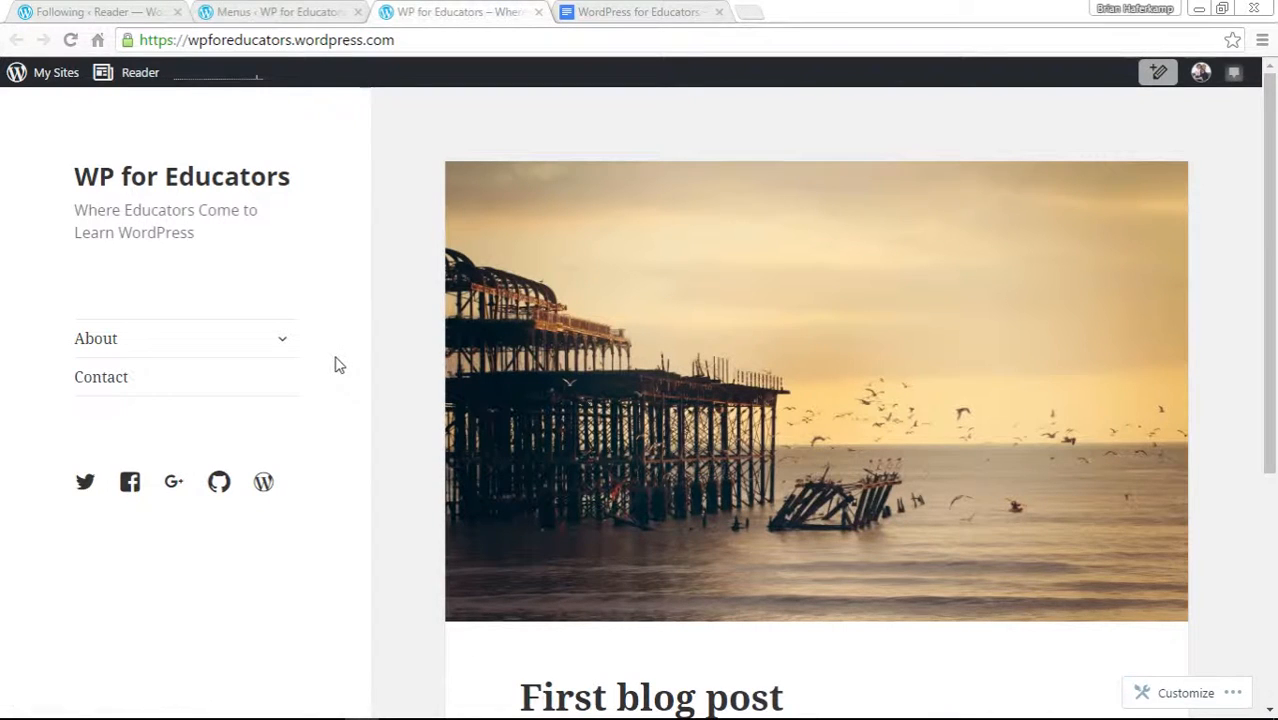
pyautogui.click(282, 343)
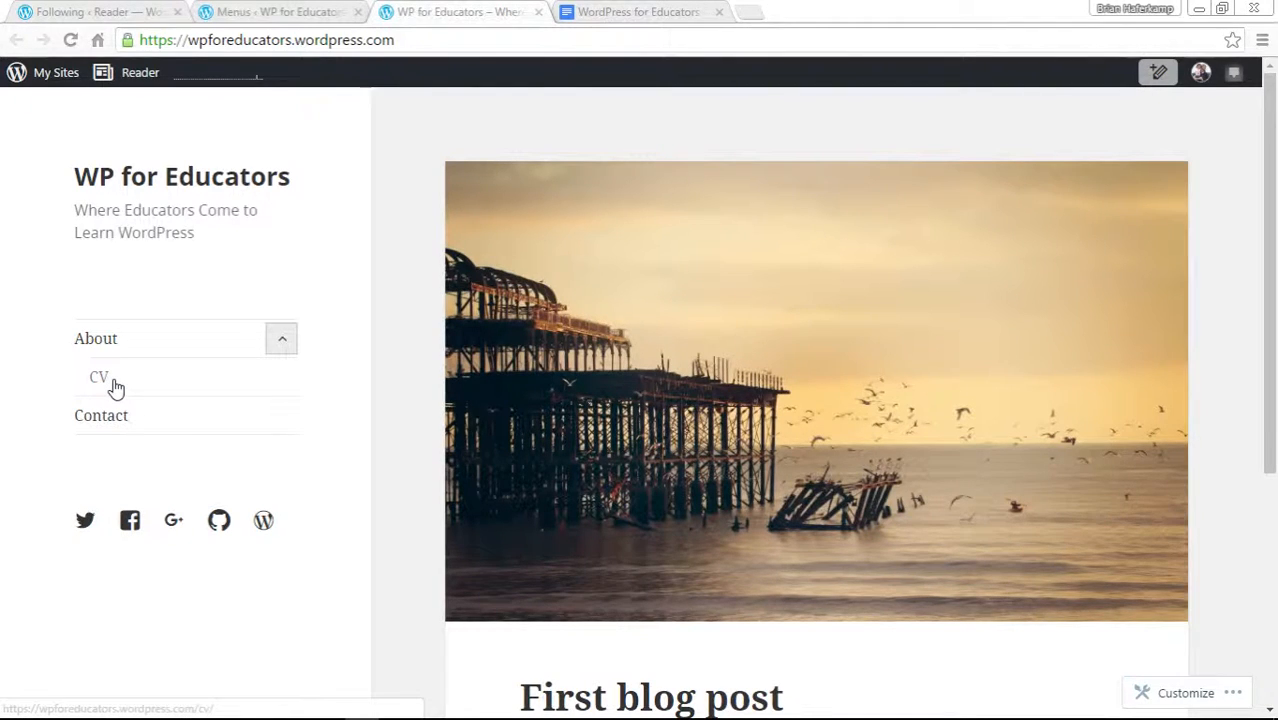
pyautogui.click(283, 344)
pyautogui.click(283, 344)
pyautogui.click(283, 344)
pyautogui.click(283, 344)
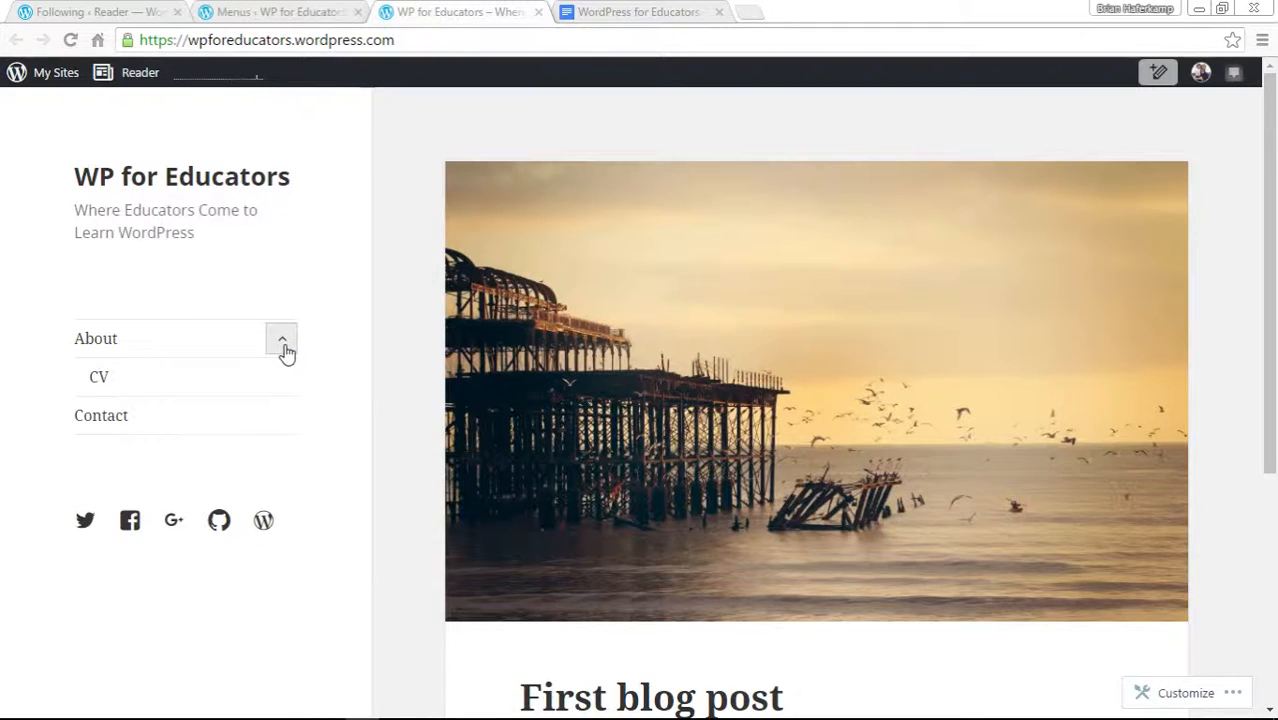
pyautogui.click(283, 344)
pyautogui.click(283, 344)
pyautogui.click(283, 344)
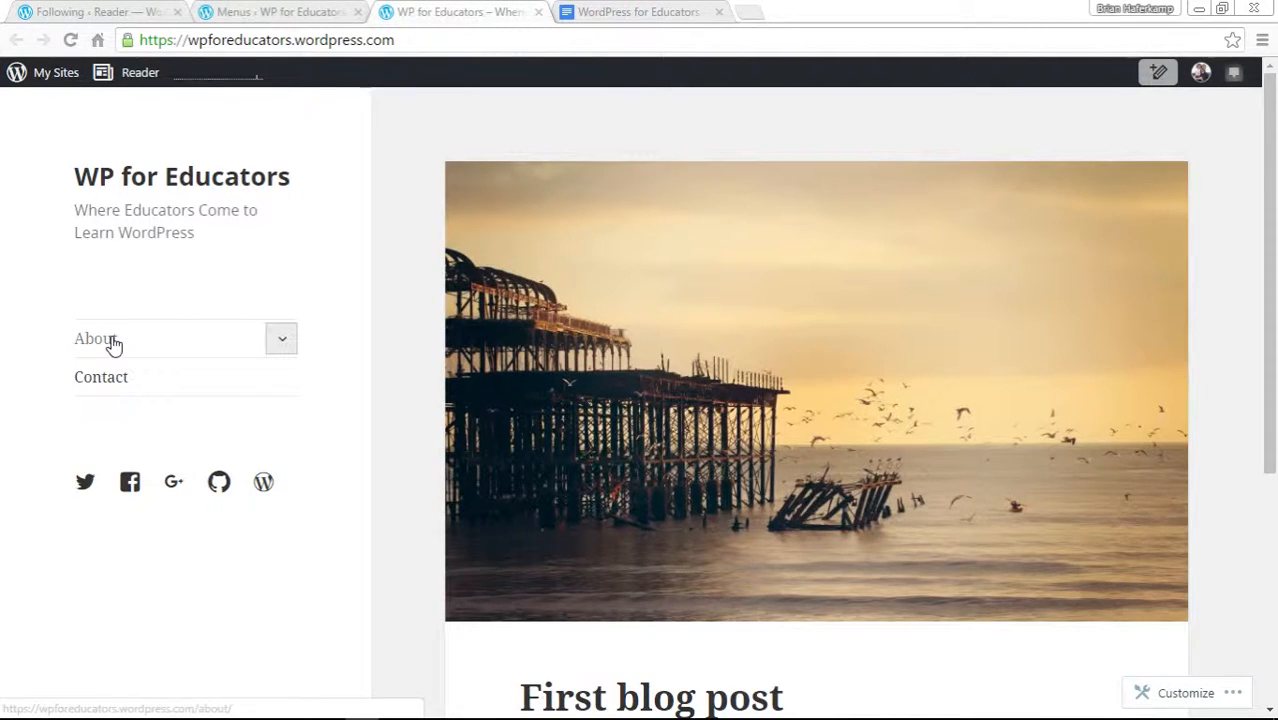
pyautogui.click(283, 345)
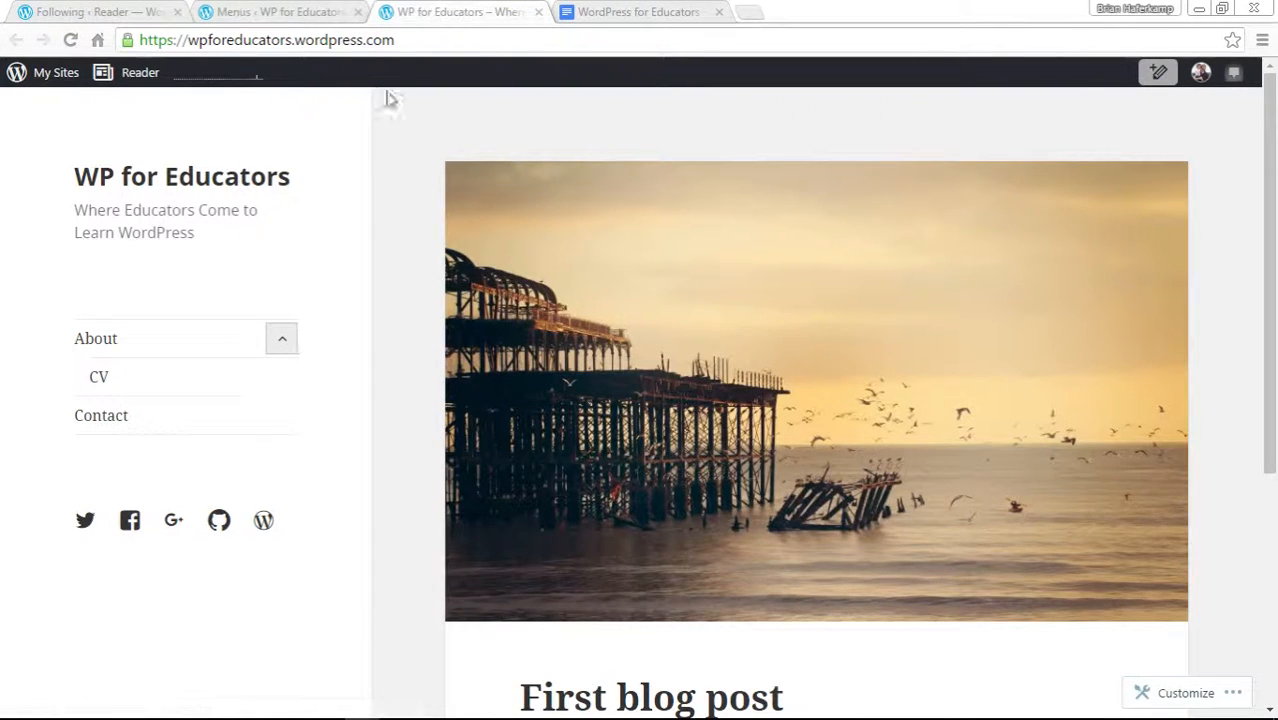
pyautogui.click(299, 12)
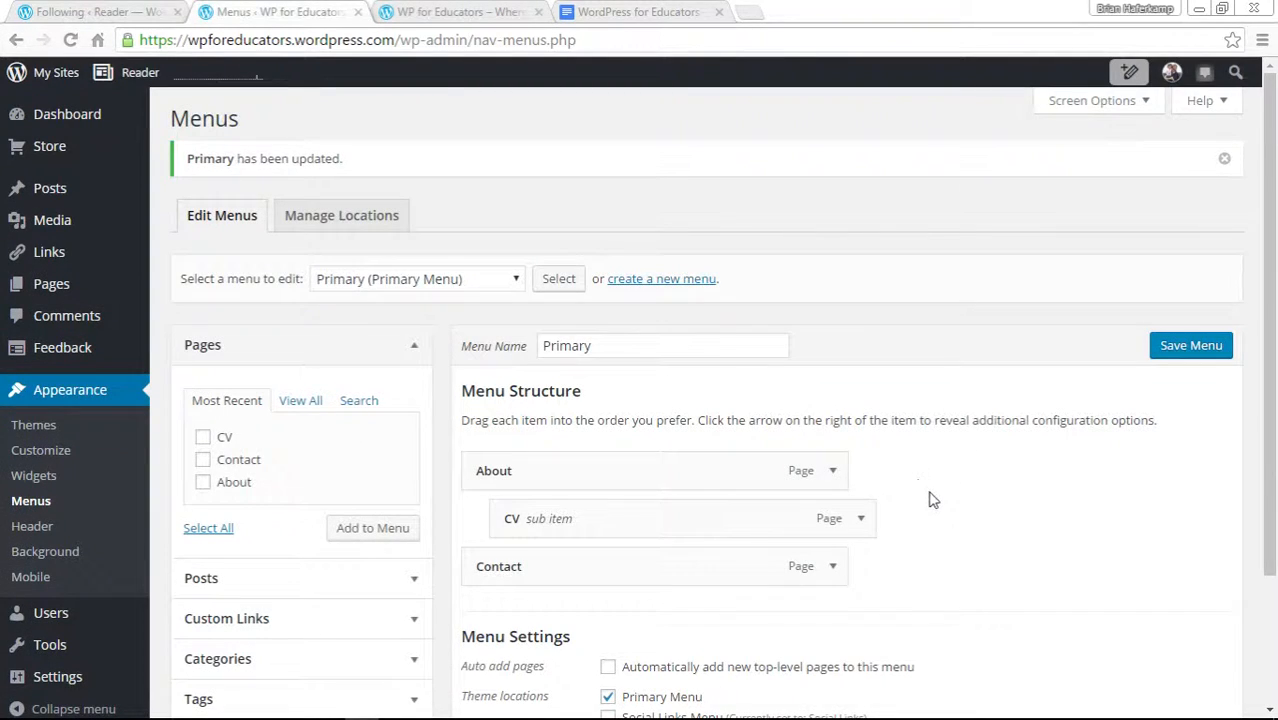
# Move the CV item back to the top level of the menu and save it.
pyautogui.moveTo(765, 524); pyautogui.dragTo(740, 523)
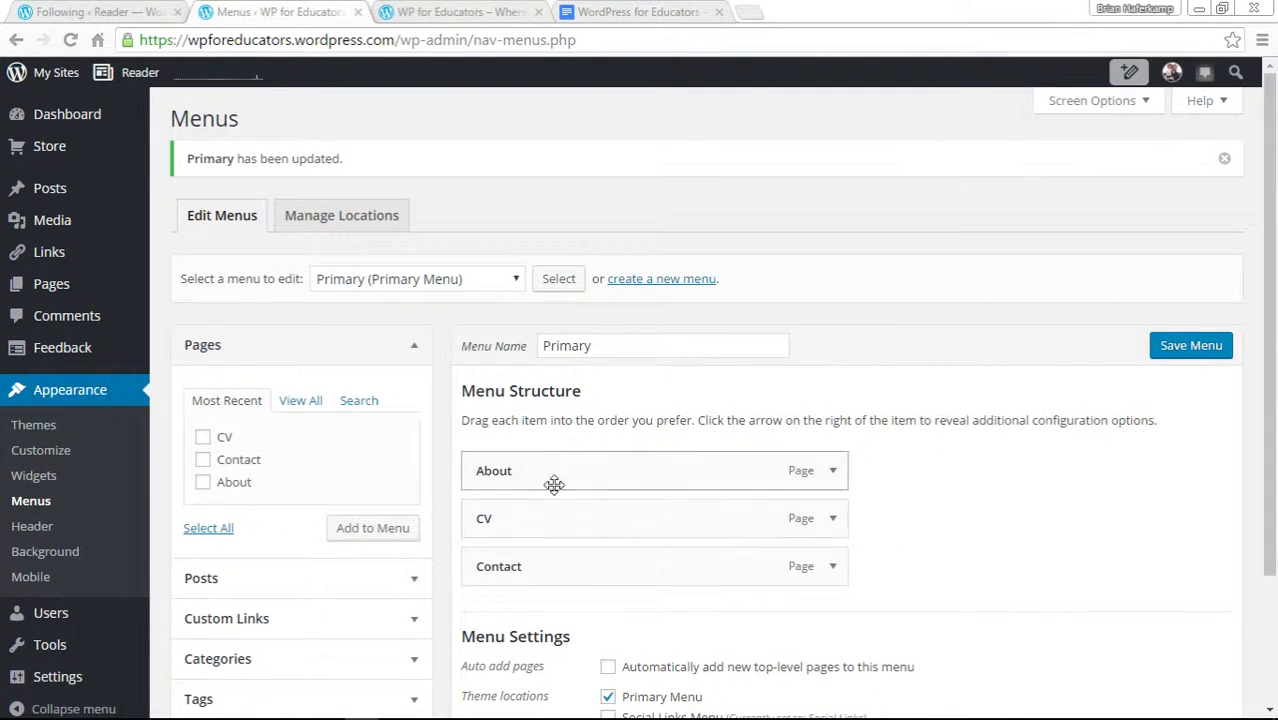
pyautogui.click(1210, 347)
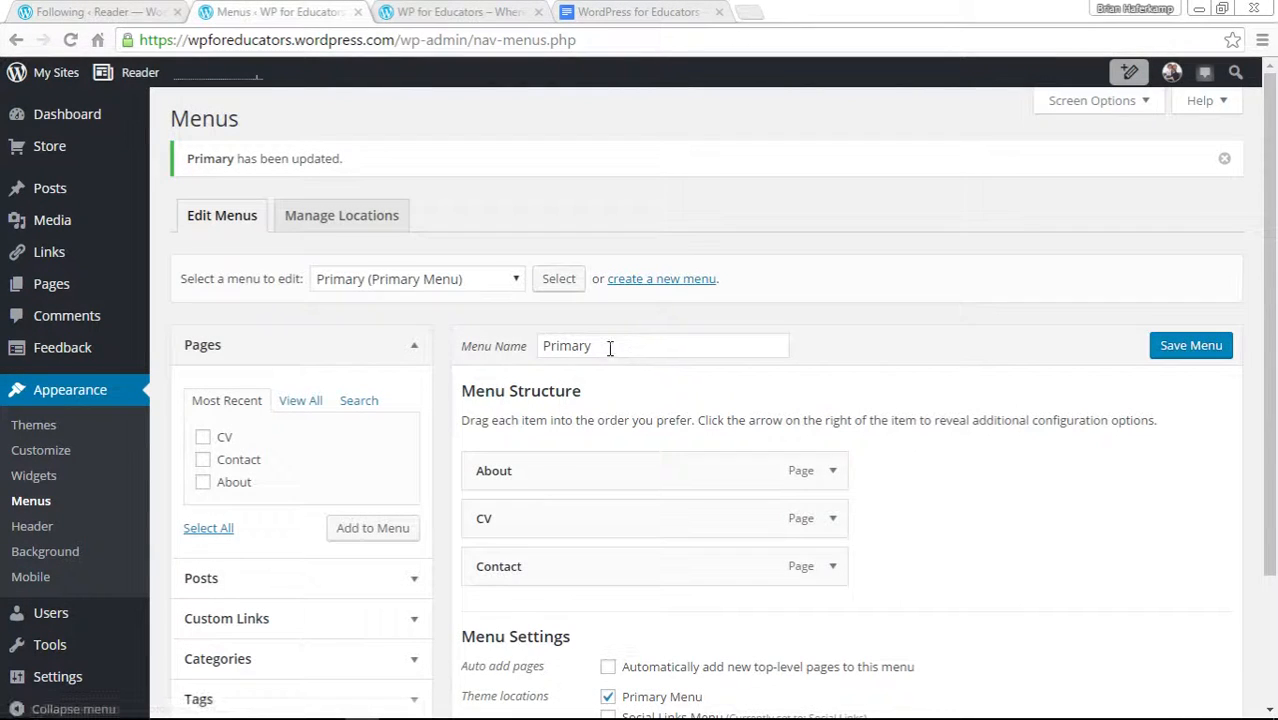
pyautogui.doubleClick(607, 347)
pyautogui.click(1168, 422)
pyautogui.moveTo(622, 348); pyautogui.dragTo(545, 346)
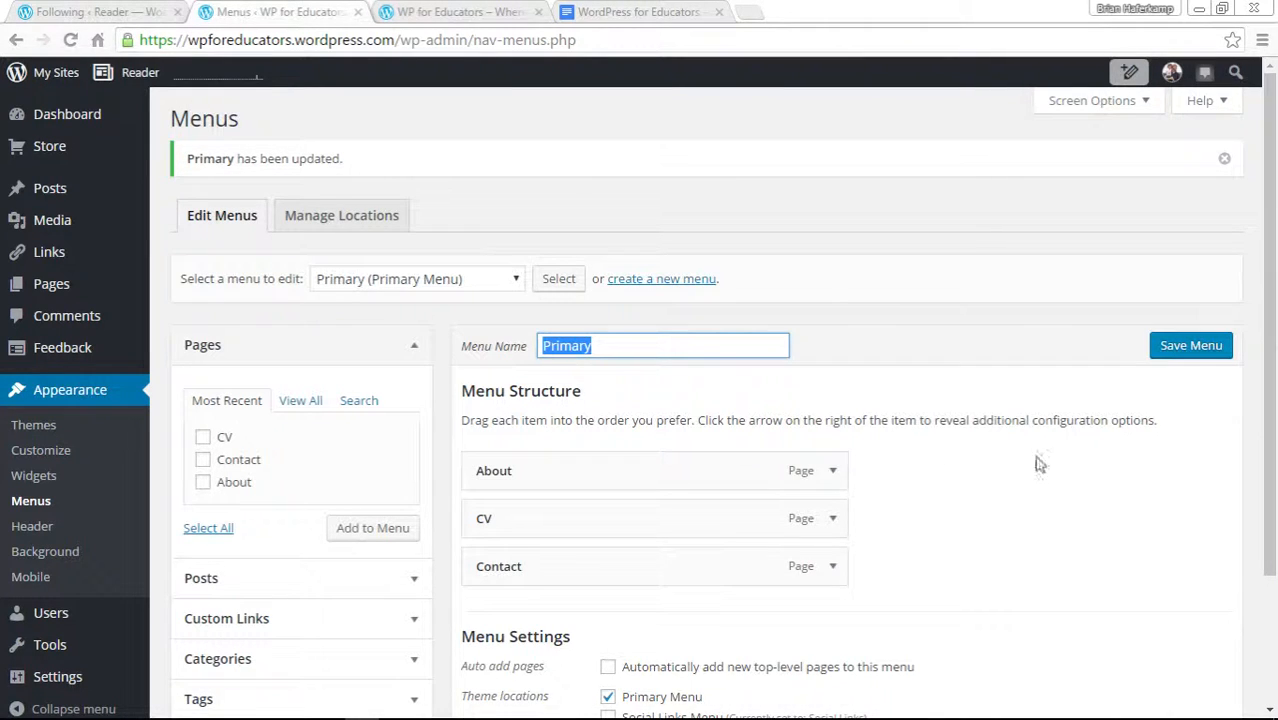
# Load the Social Links menu for editing and review its custom link items.
pyautogui.click(516, 280)
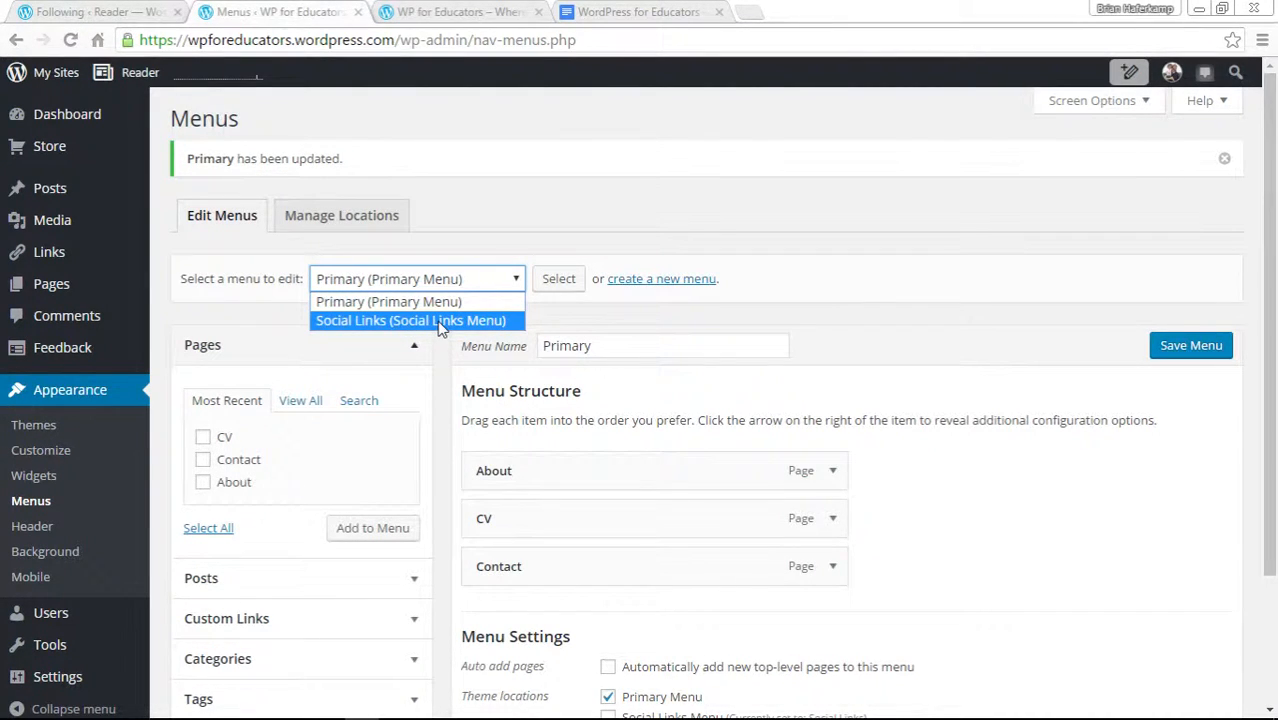
pyautogui.click(515, 217)
pyautogui.click(416, 284)
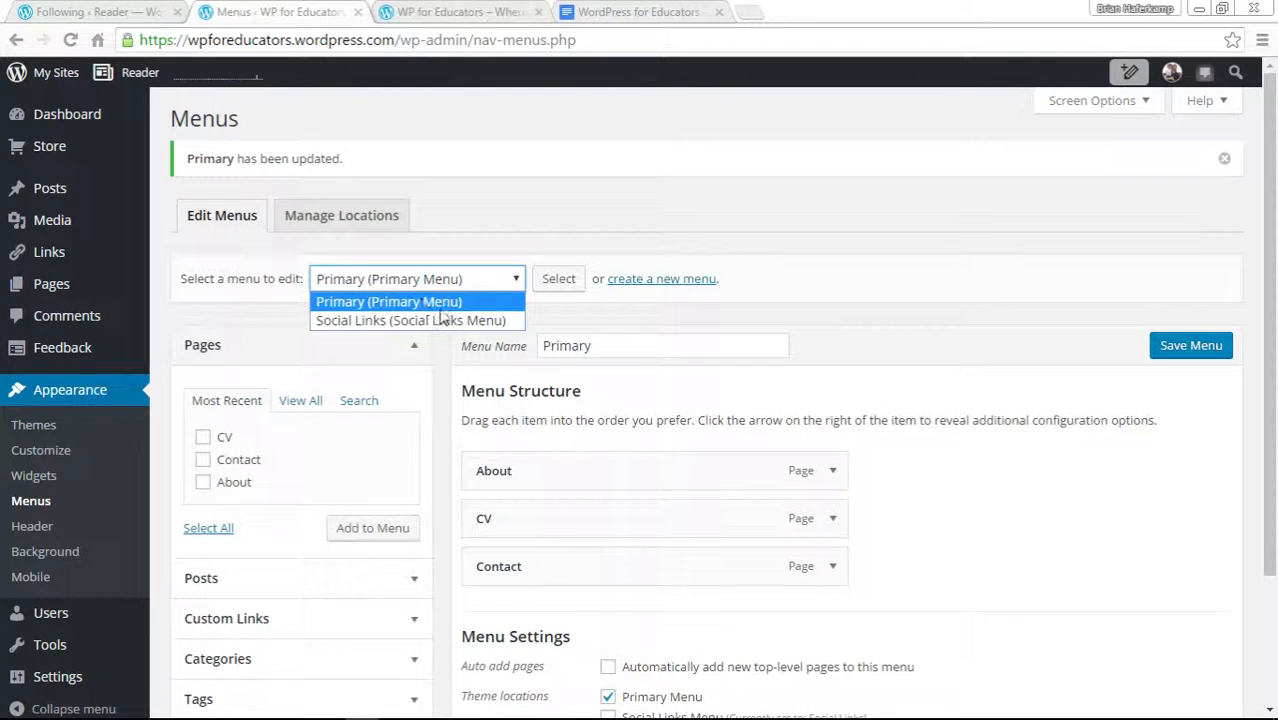
pyautogui.click(421, 322)
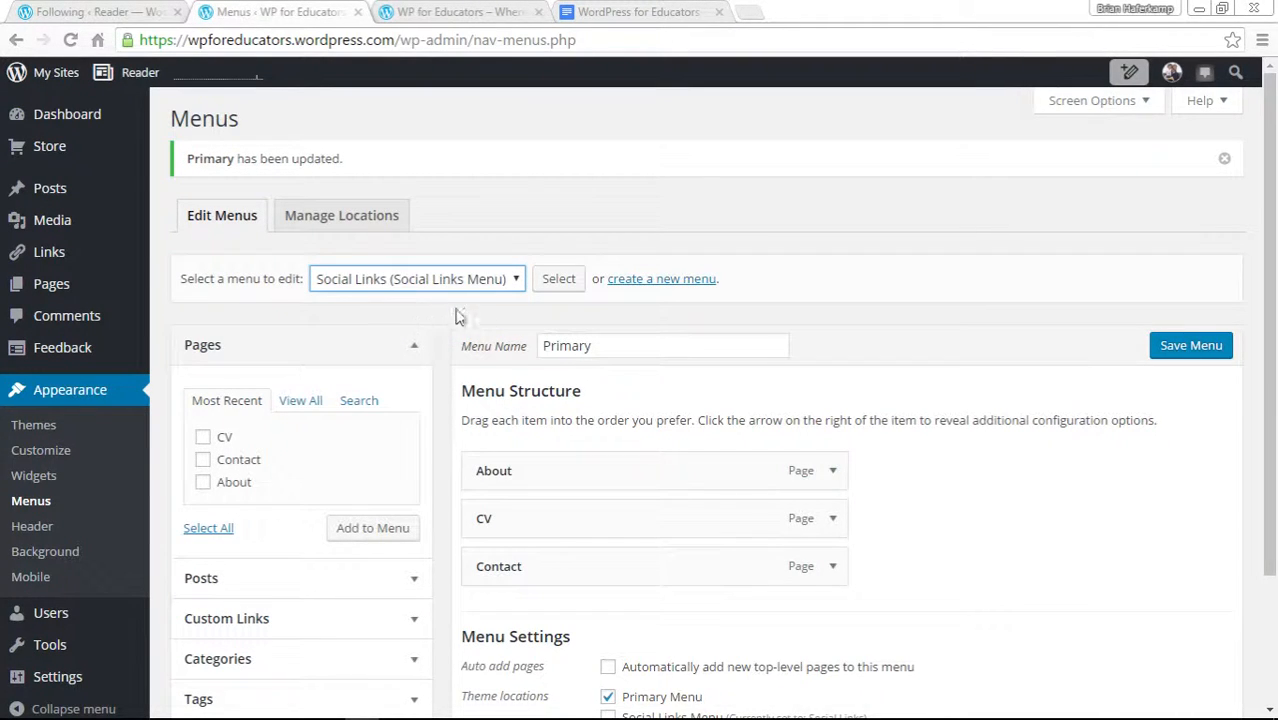
pyautogui.click(558, 280)
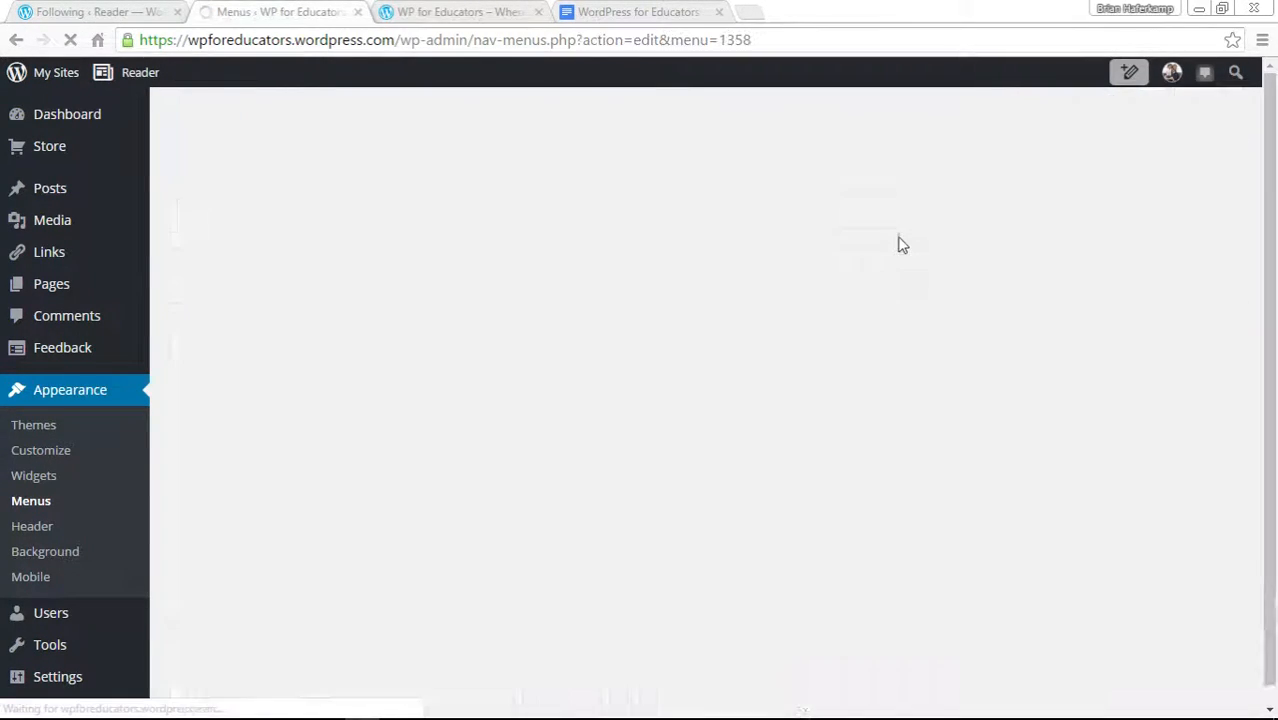
pyautogui.scroll(-2, 1044, 458)
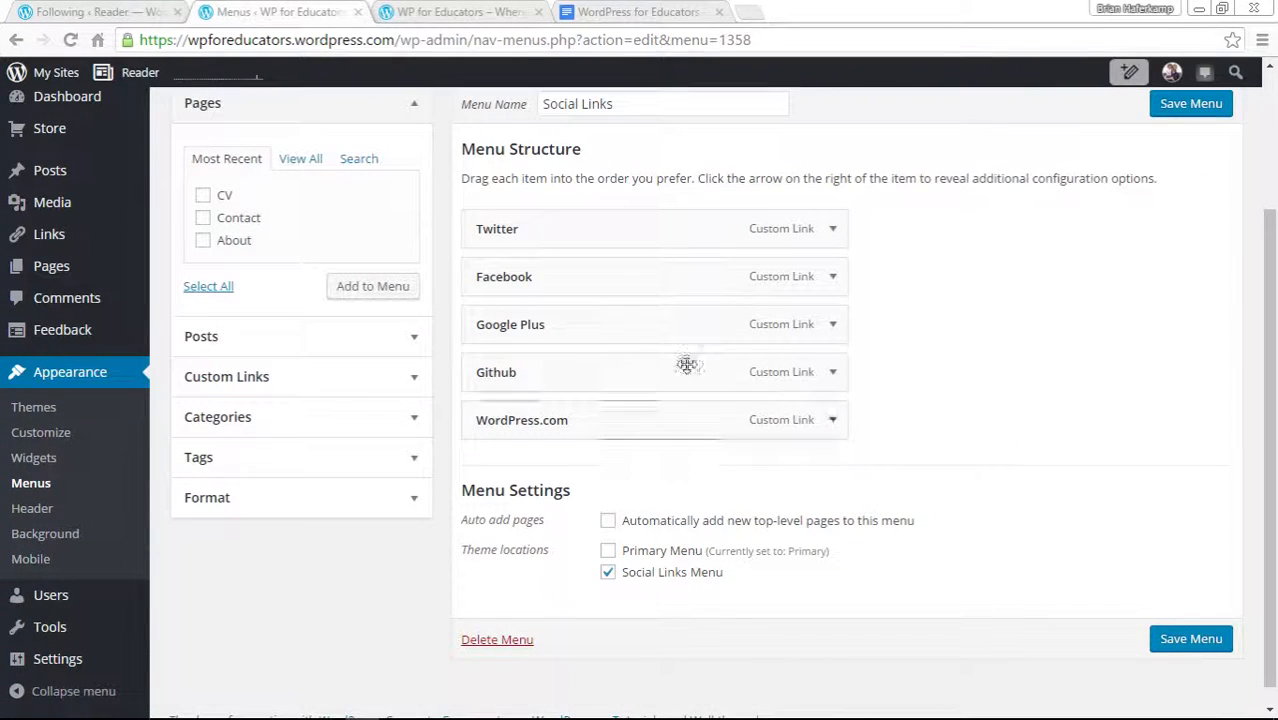
pyautogui.scroll(1, 1000, 395)
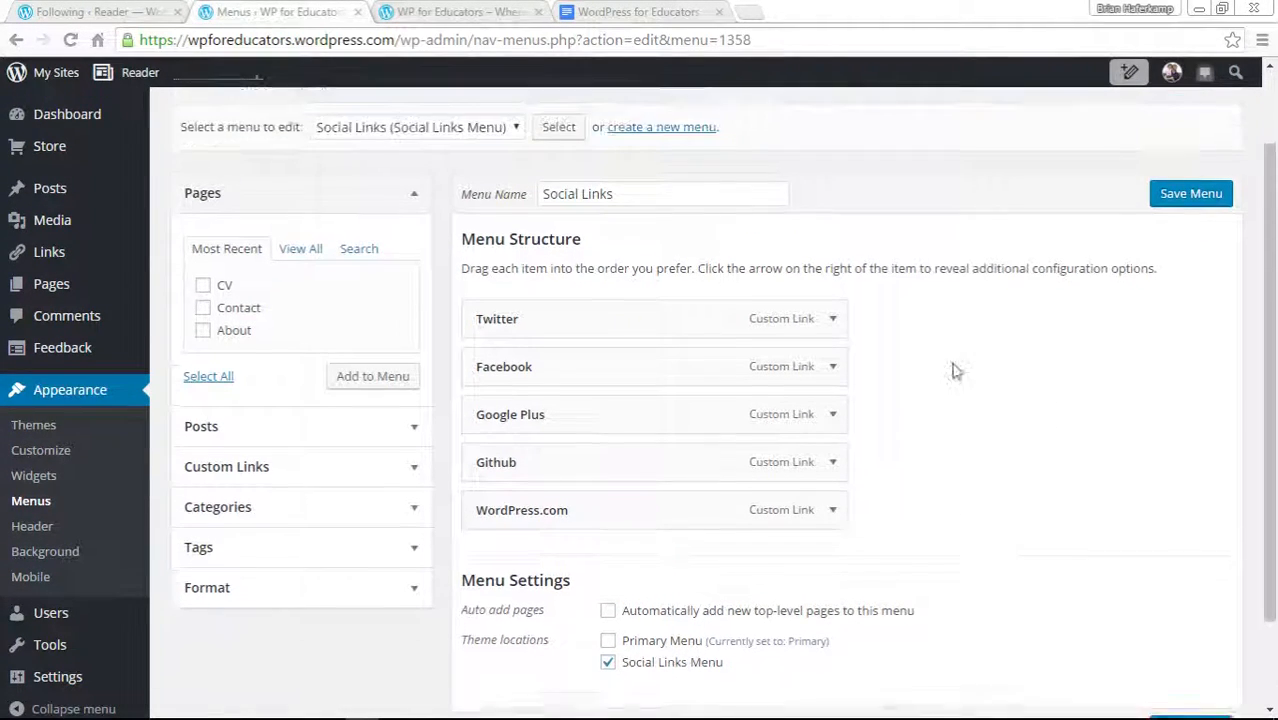
# Check the social icons on the live site, then expand the Twitter link item's settings.
pyautogui.click(455, 12)
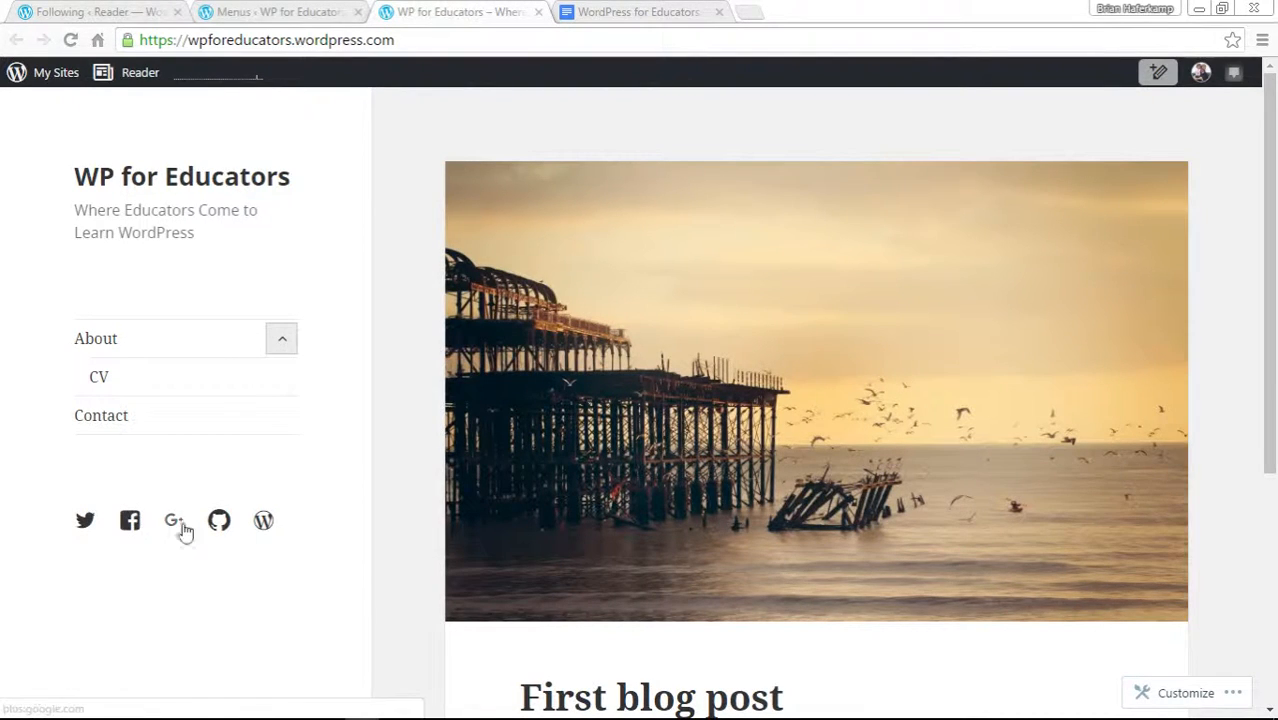
pyautogui.click(297, 16)
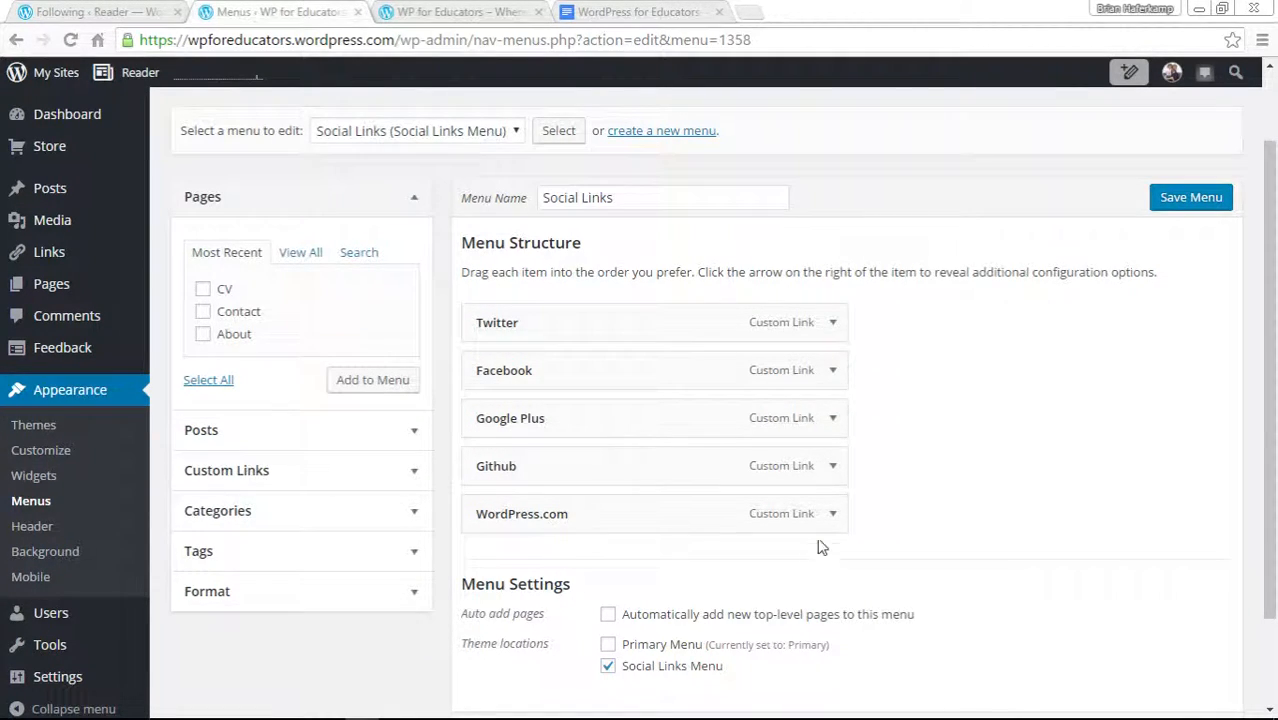
pyautogui.click(832, 323)
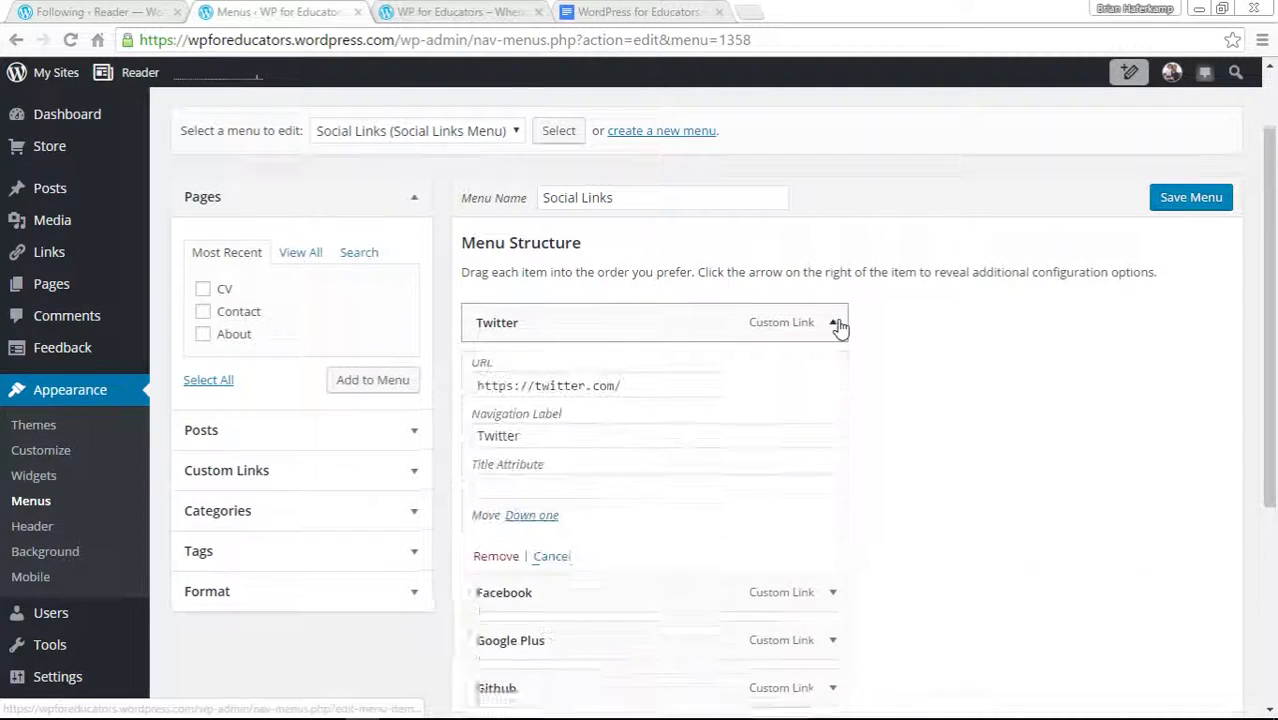
# Open a new browser tab and go to the site owner's Twitter profile page.
pyautogui.click(265, 474)
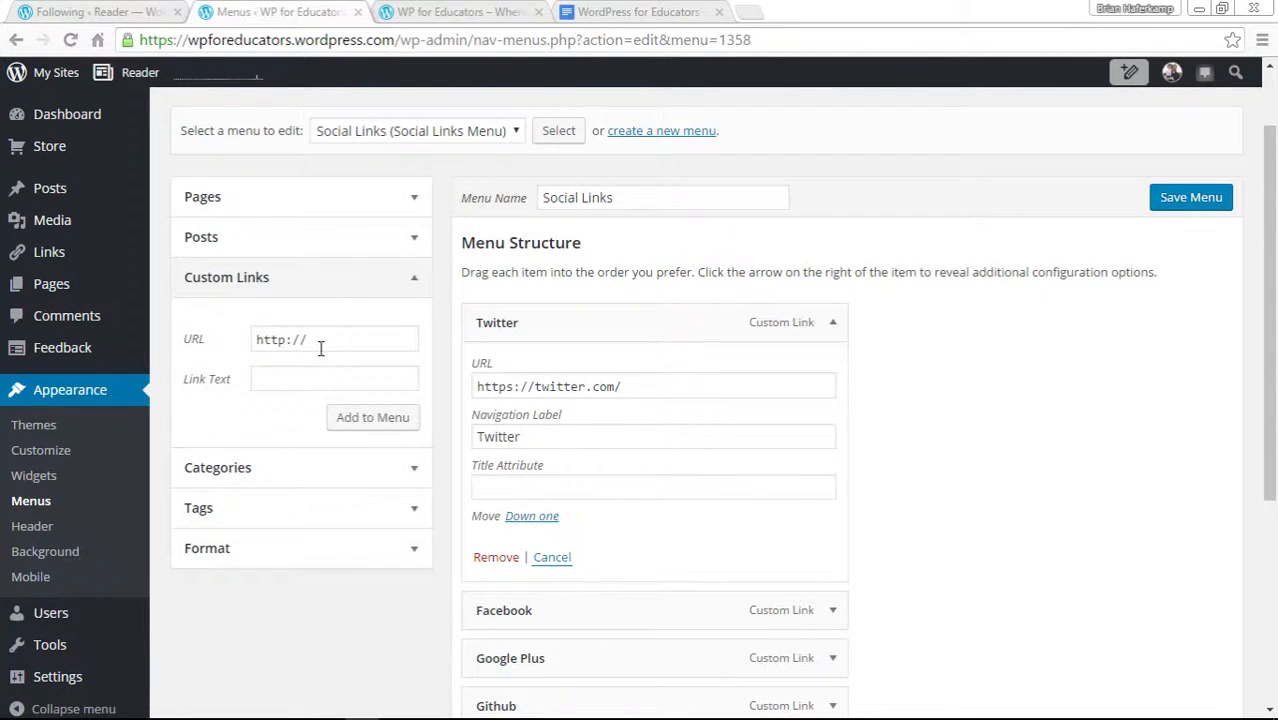
pyautogui.moveTo(648, 390); pyautogui.dragTo(455, 396)
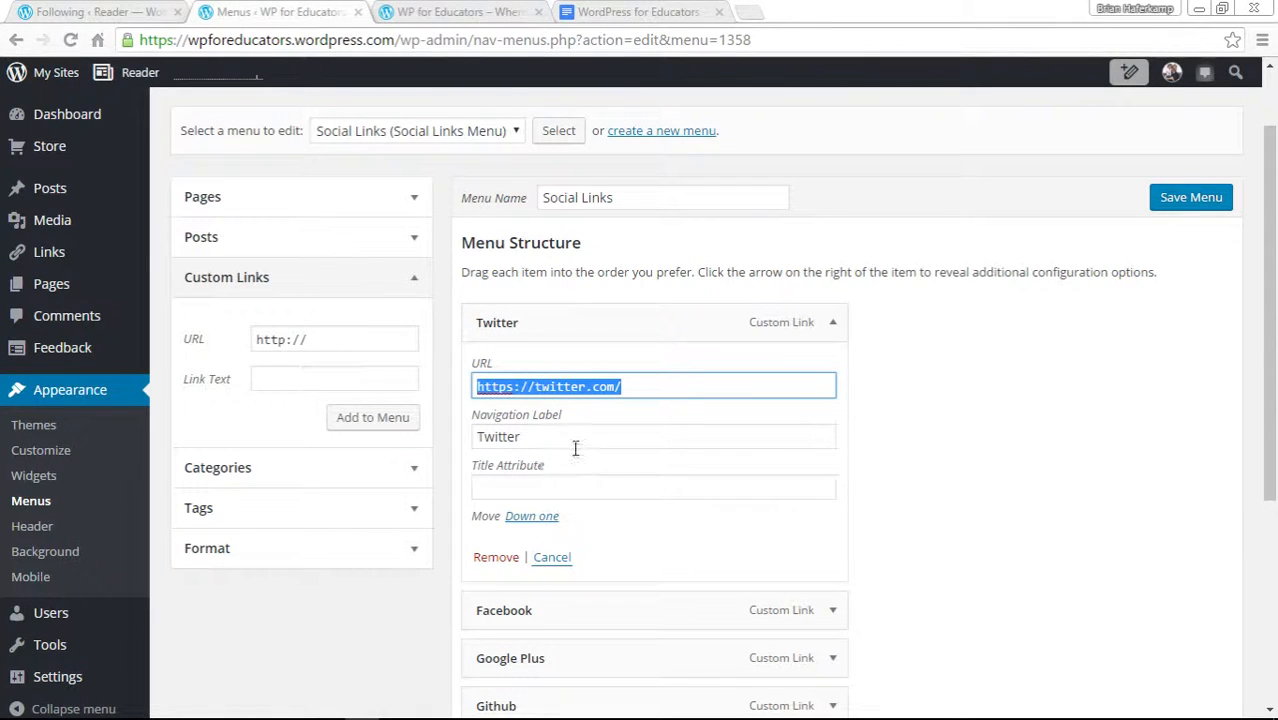
pyautogui.click(649, 392)
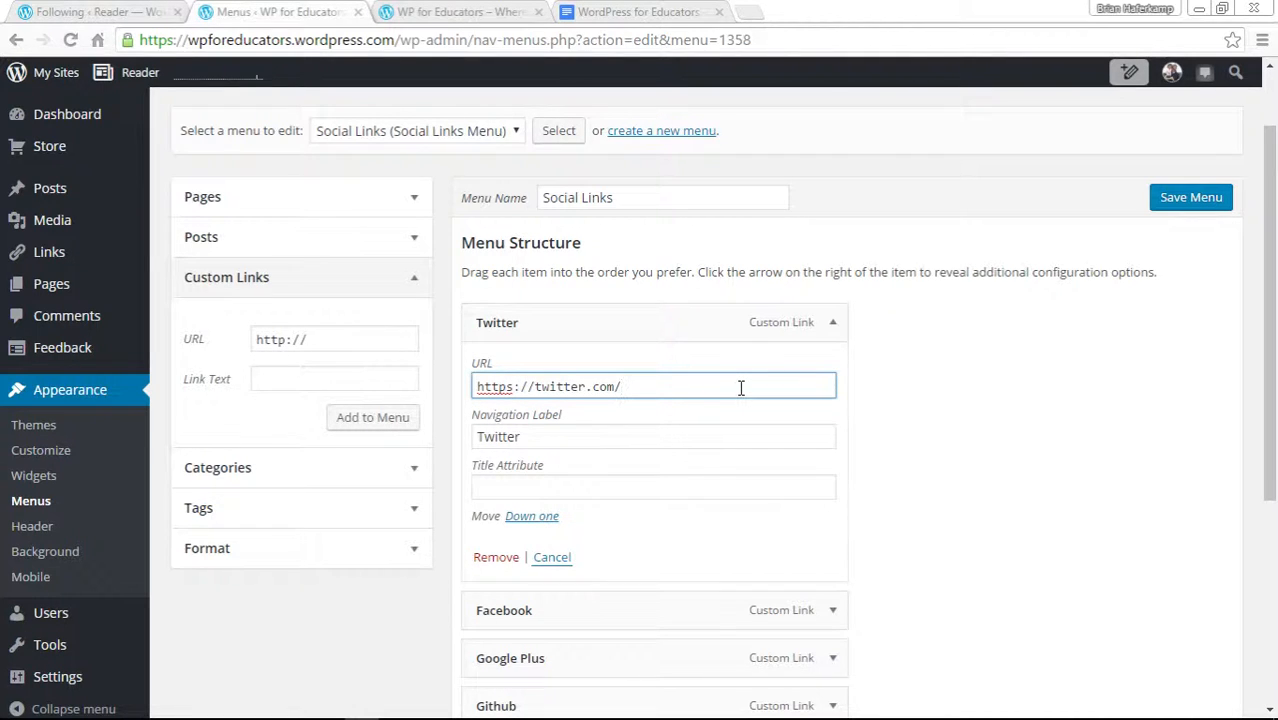
pyautogui.click(752, 12)
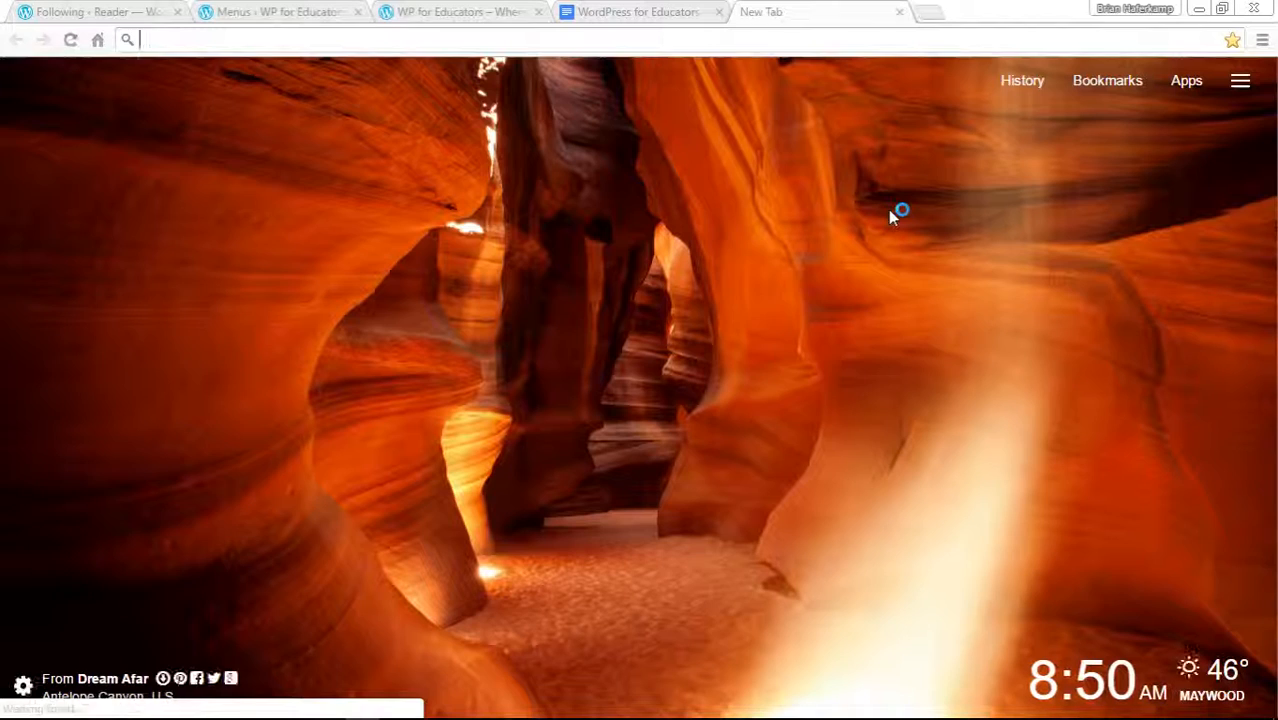
pyautogui.write('twitter.com')
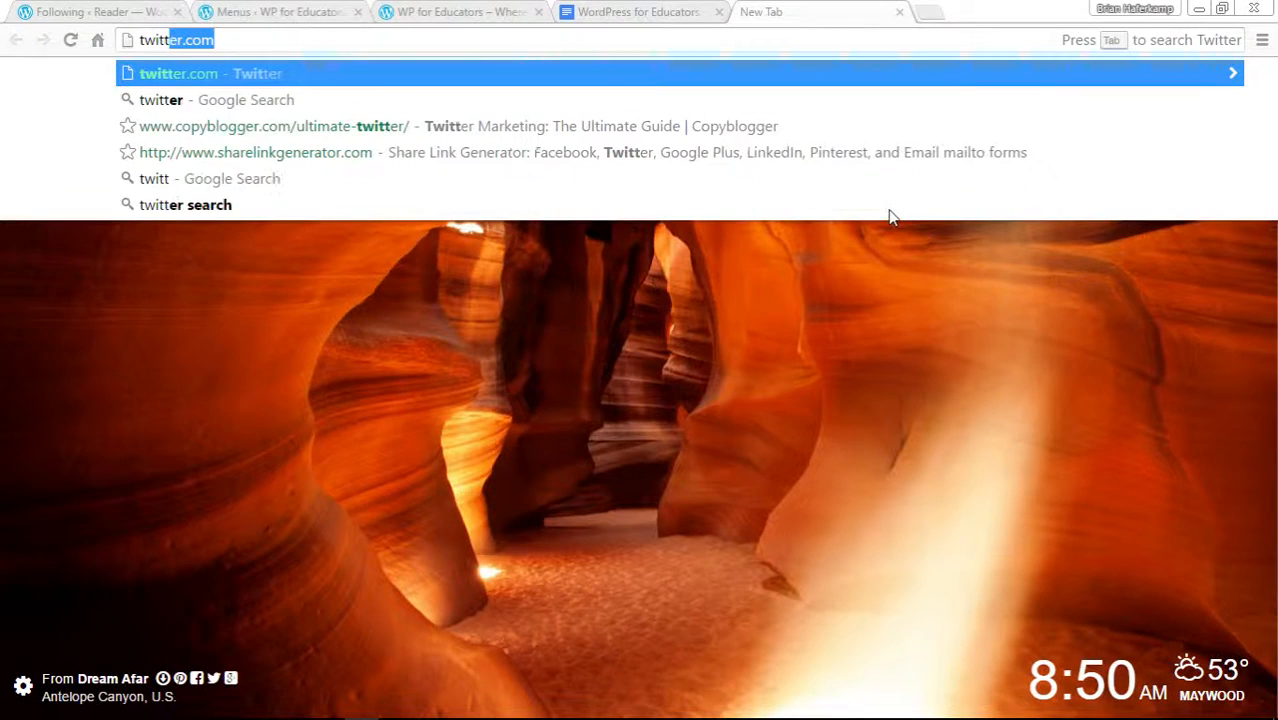
pyautogui.write('/br')
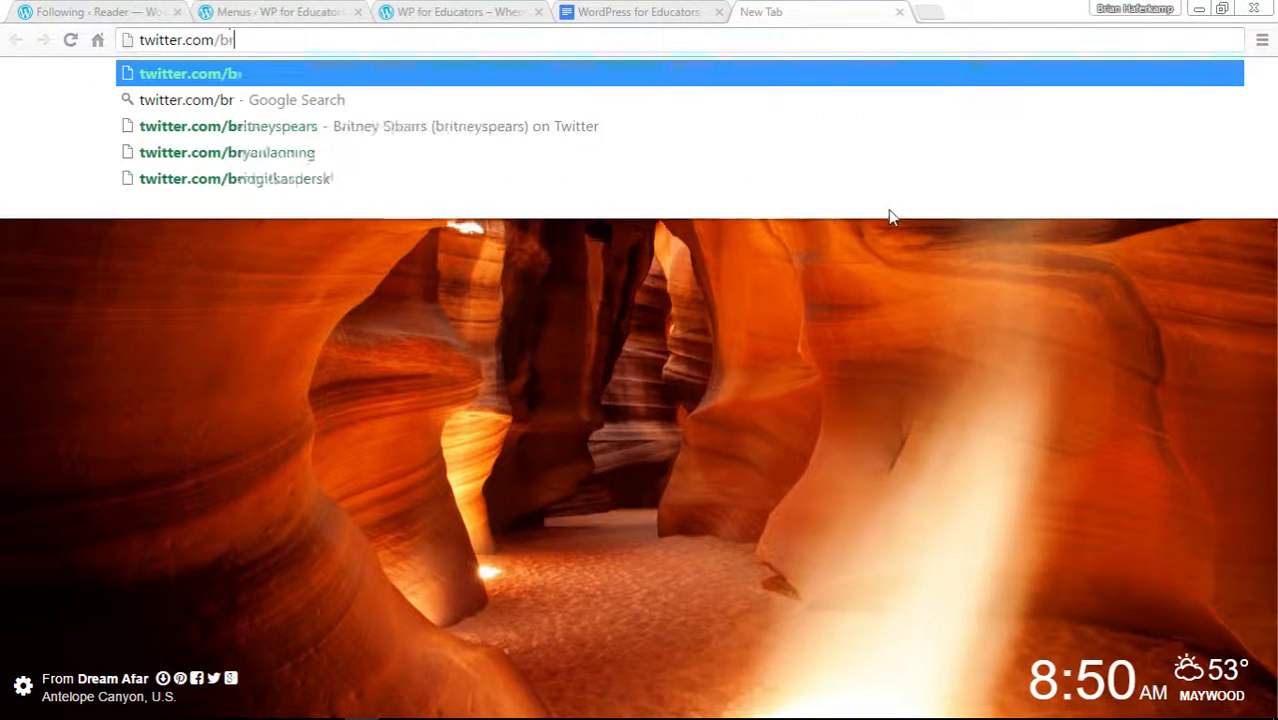
pyautogui.write('ianhaferkamp')
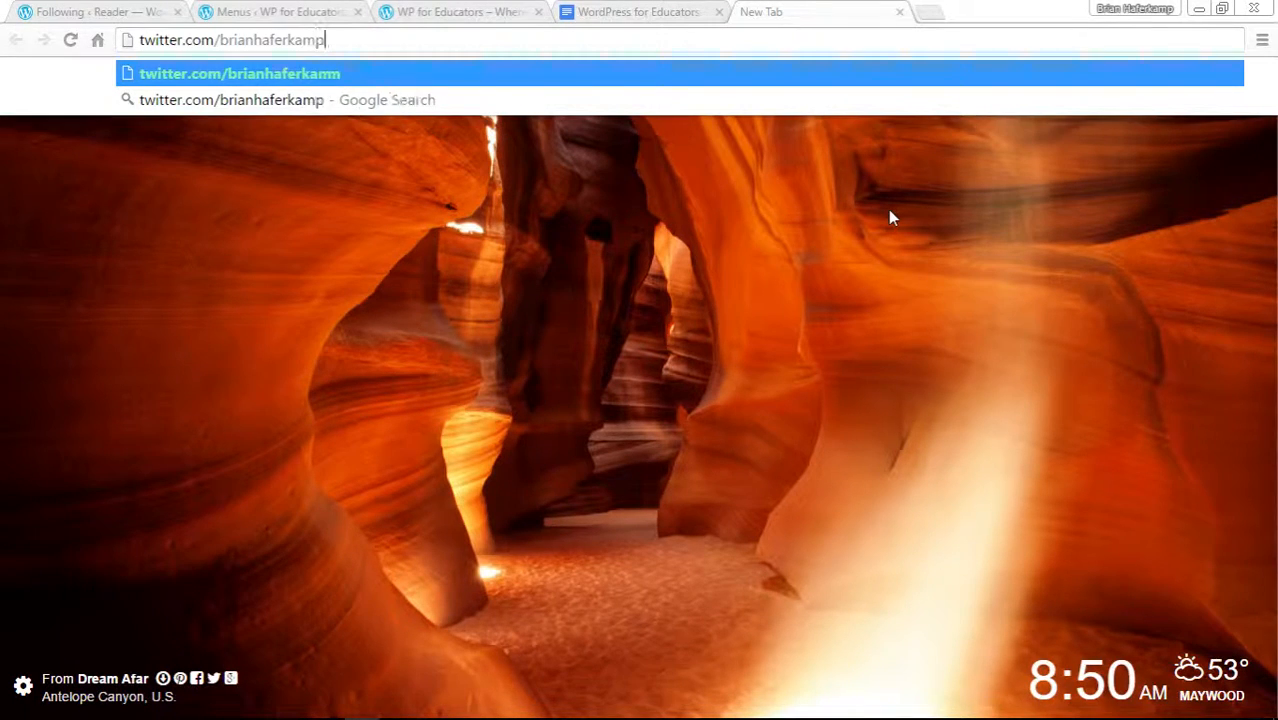
pyautogui.press('Return')
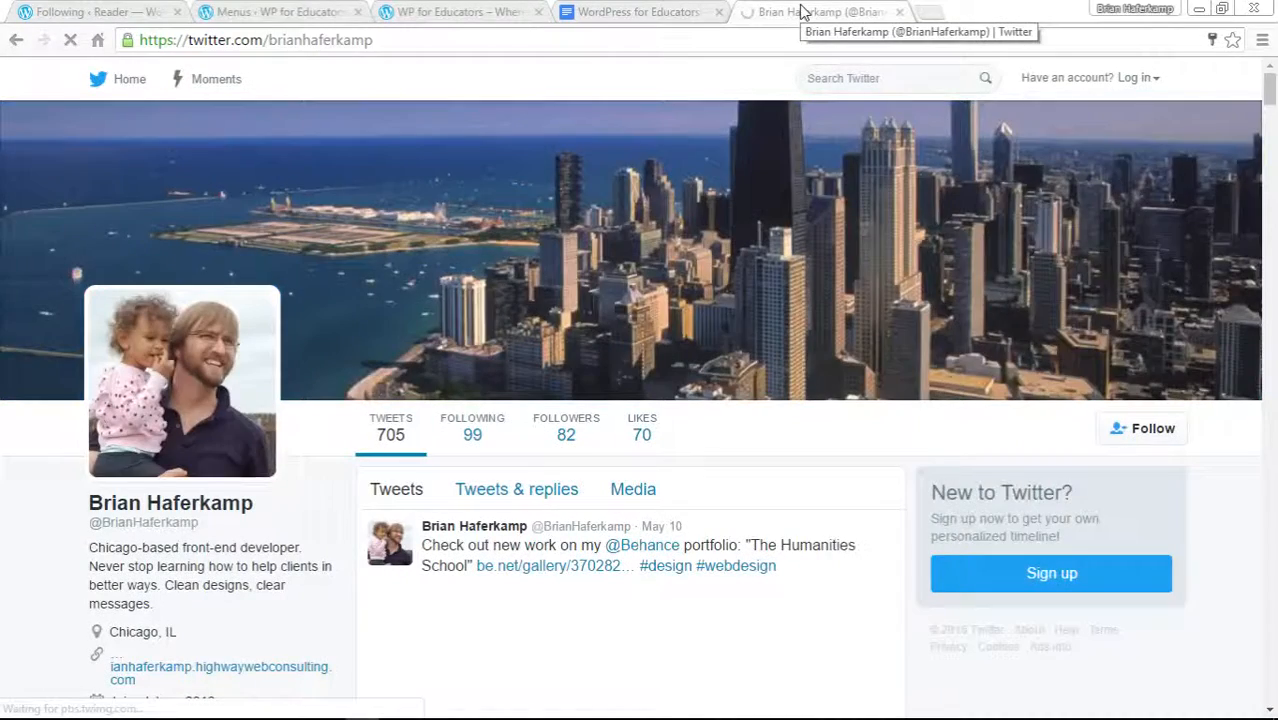
# Copy the Twitter profile's web address from the address bar.
pyautogui.click(1137, 77)
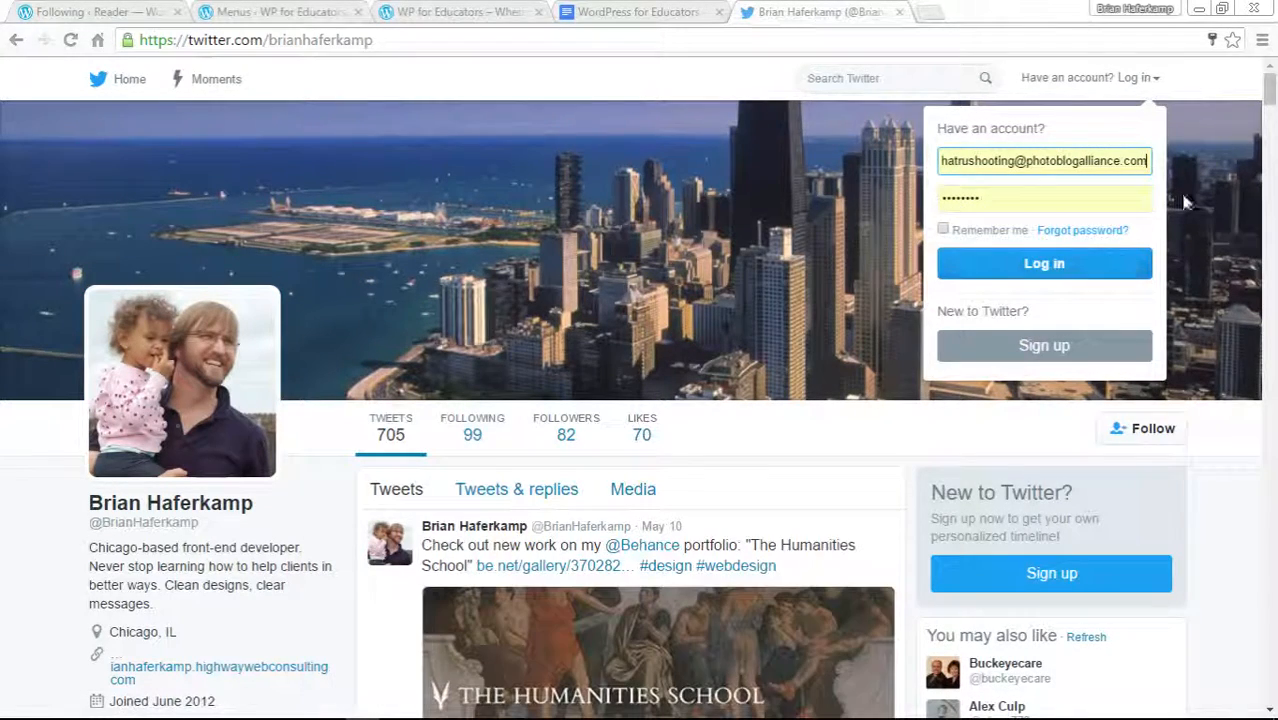
pyautogui.click(1181, 82)
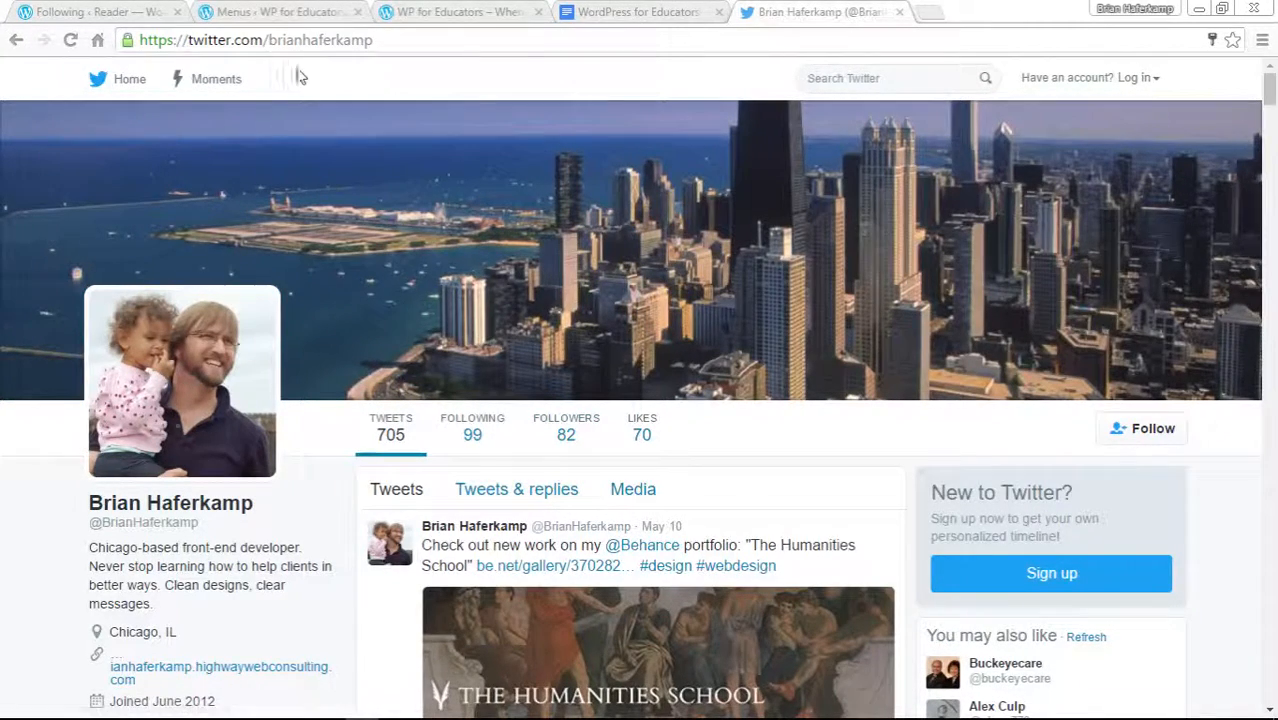
pyautogui.moveTo(383, 37); pyautogui.dragTo(122, 40)
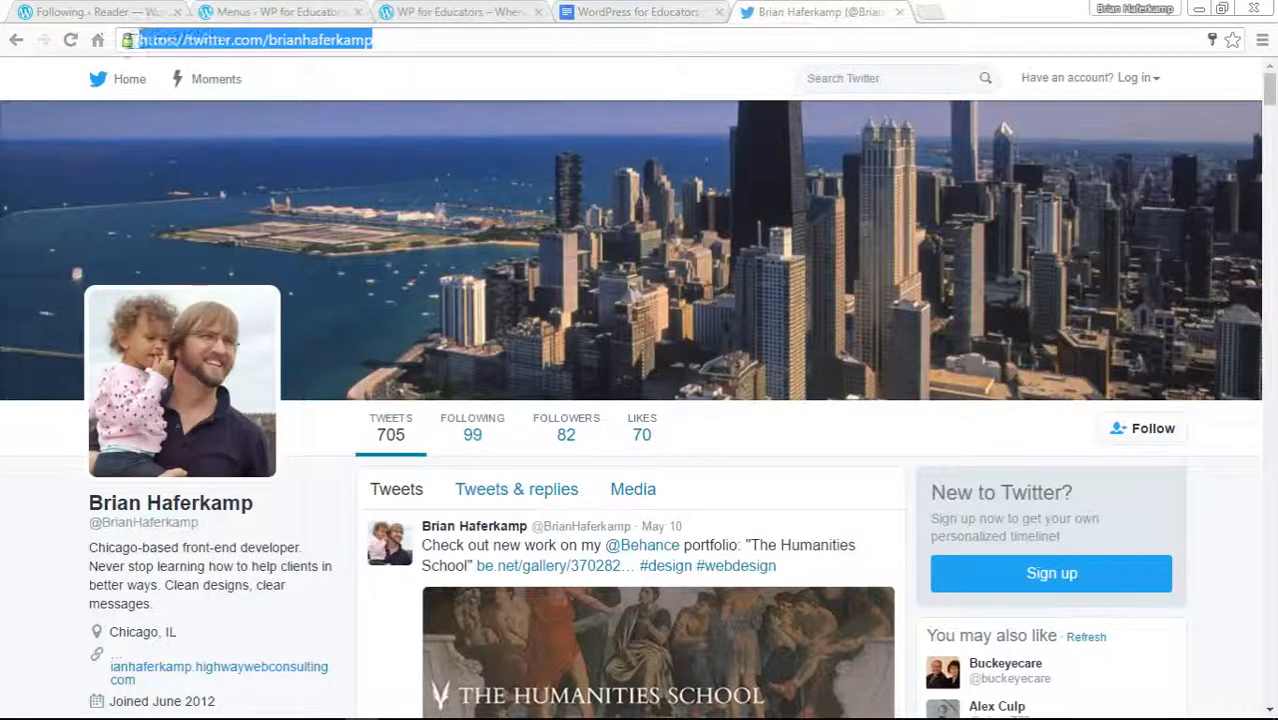
pyautogui.rightClick(305, 44)
pyautogui.click(330, 102)
# Paste the Twitter profile address into the Twitter item's URL field in the Social Links menu.
pyautogui.click(447, 13)
pyautogui.click(322, 12)
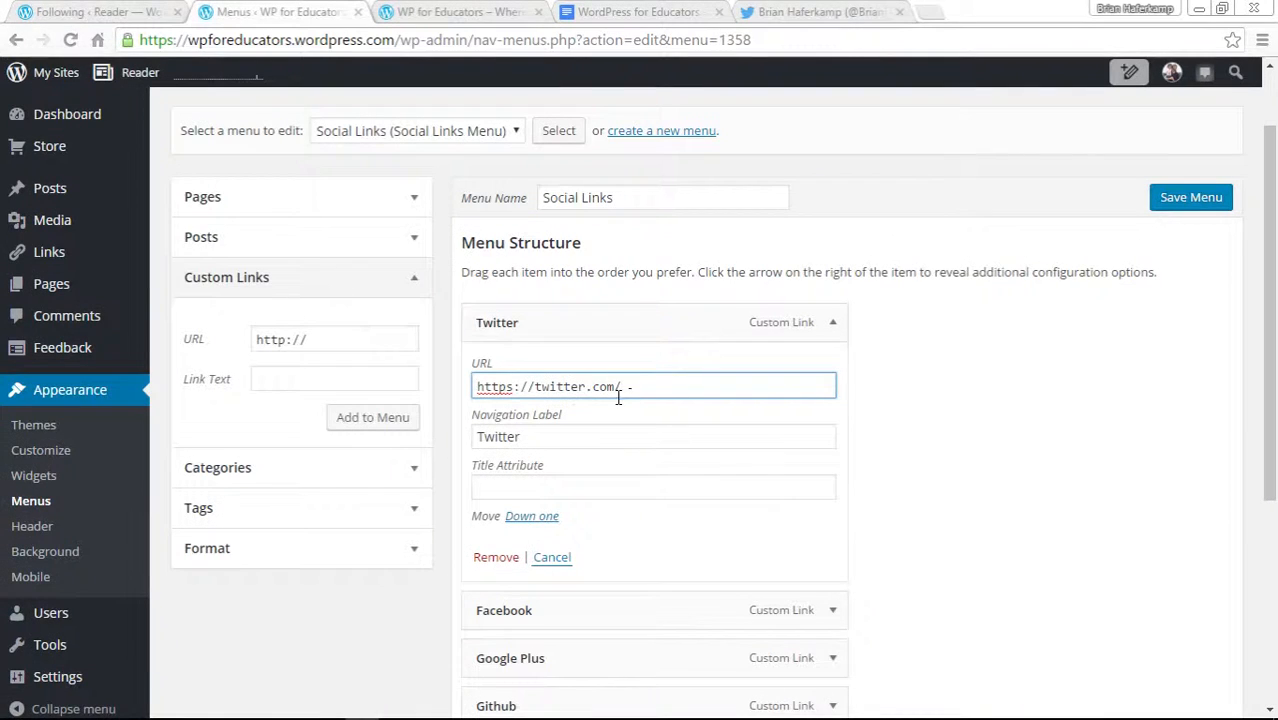
pyautogui.moveTo(636, 391); pyautogui.dragTo(461, 383)
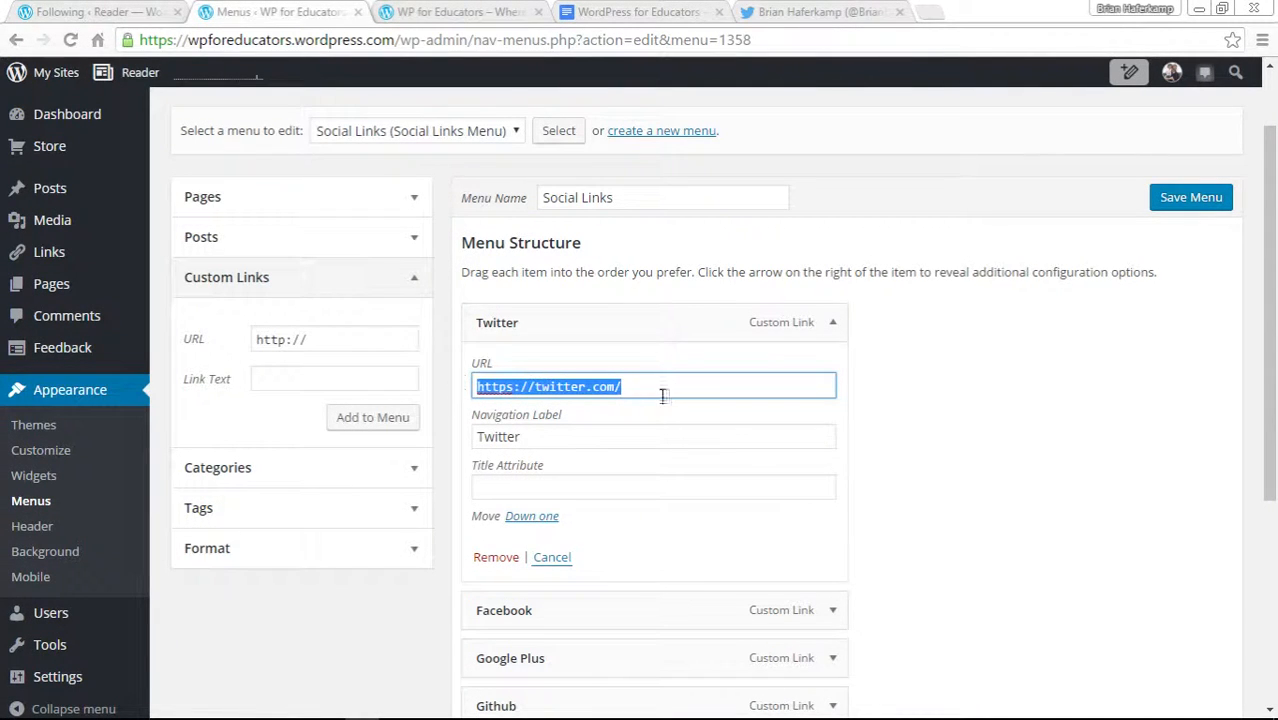
pyautogui.rightClick(601, 381)
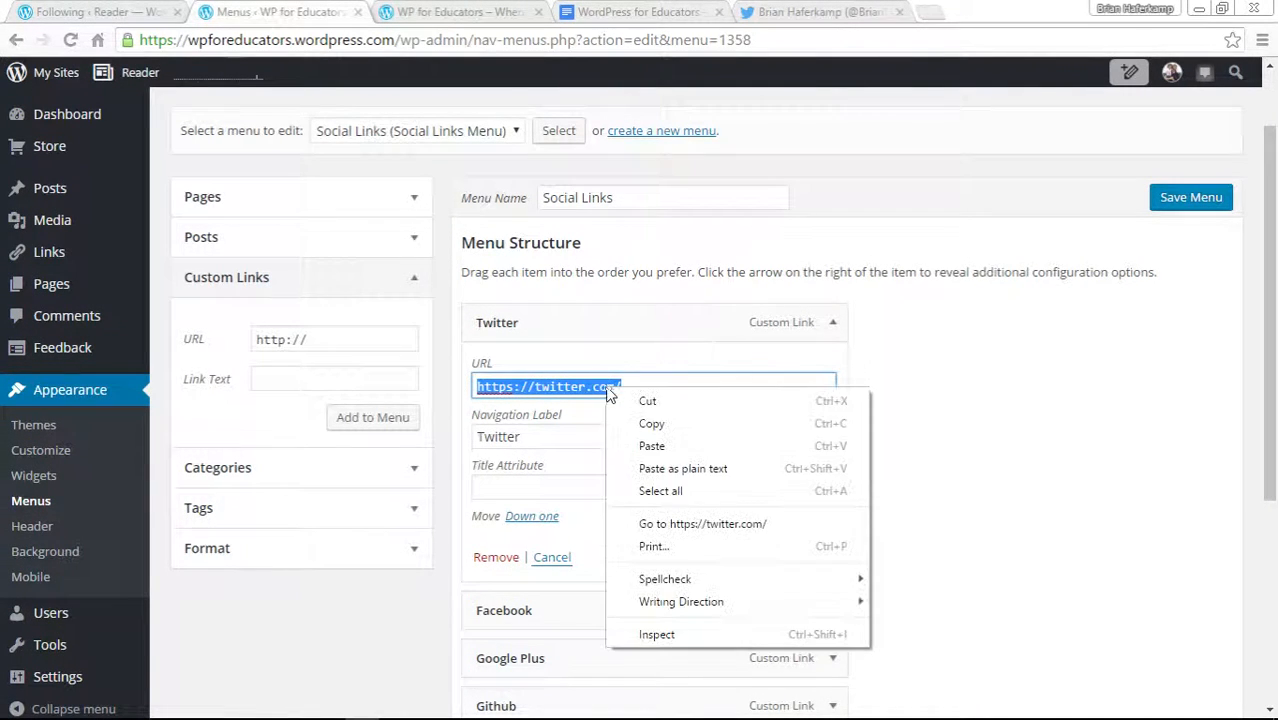
pyautogui.click(642, 441)
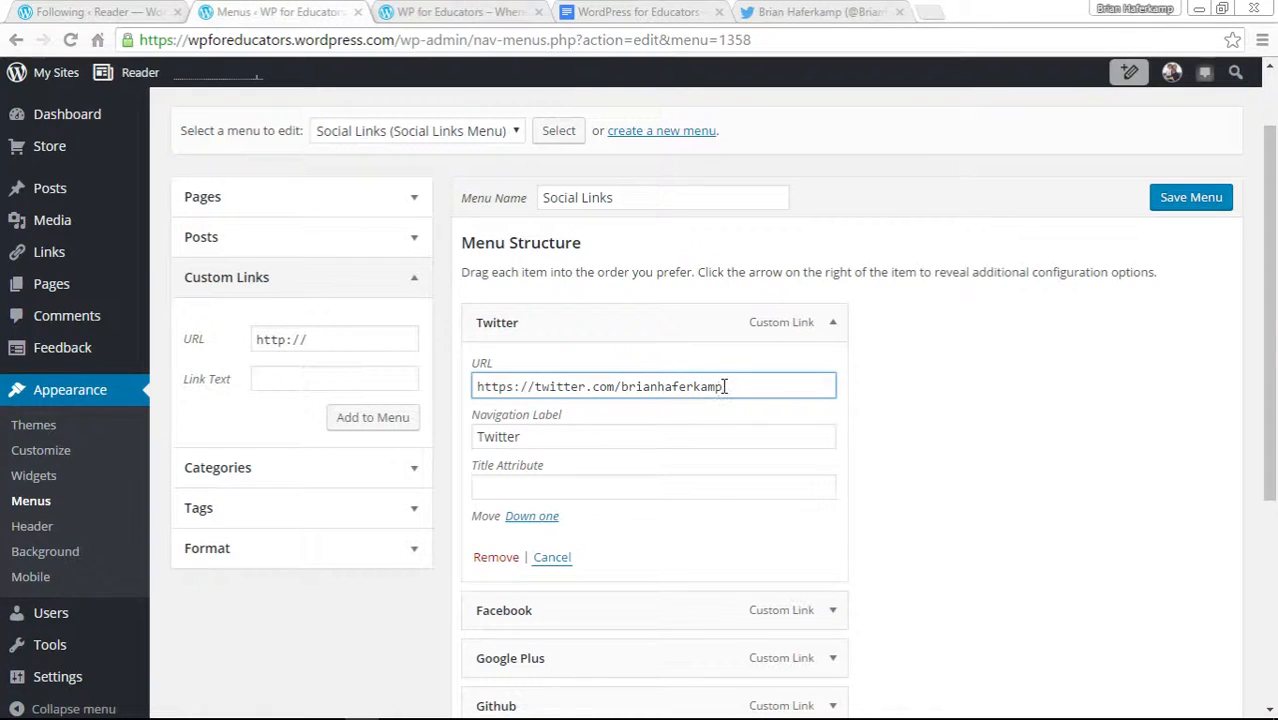
pyautogui.click(513, 438)
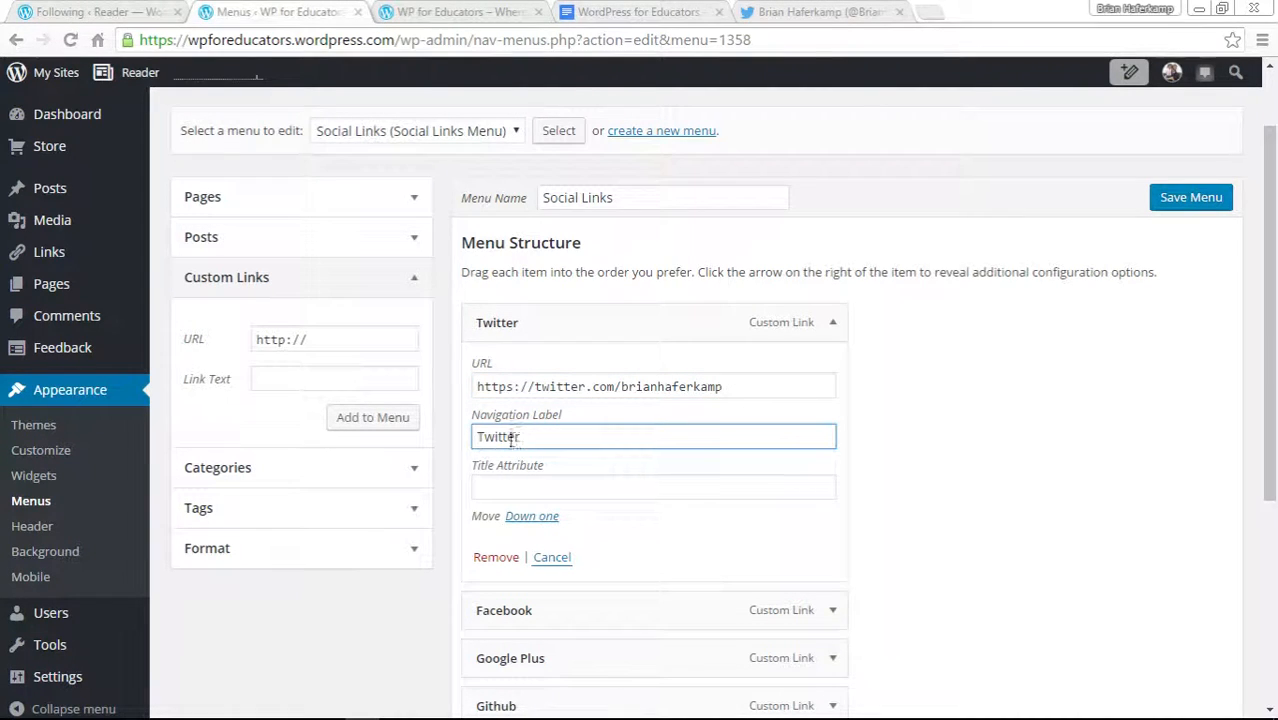
# Save the Social Links menu with the updated Twitter URL.
pyautogui.click(474, 12)
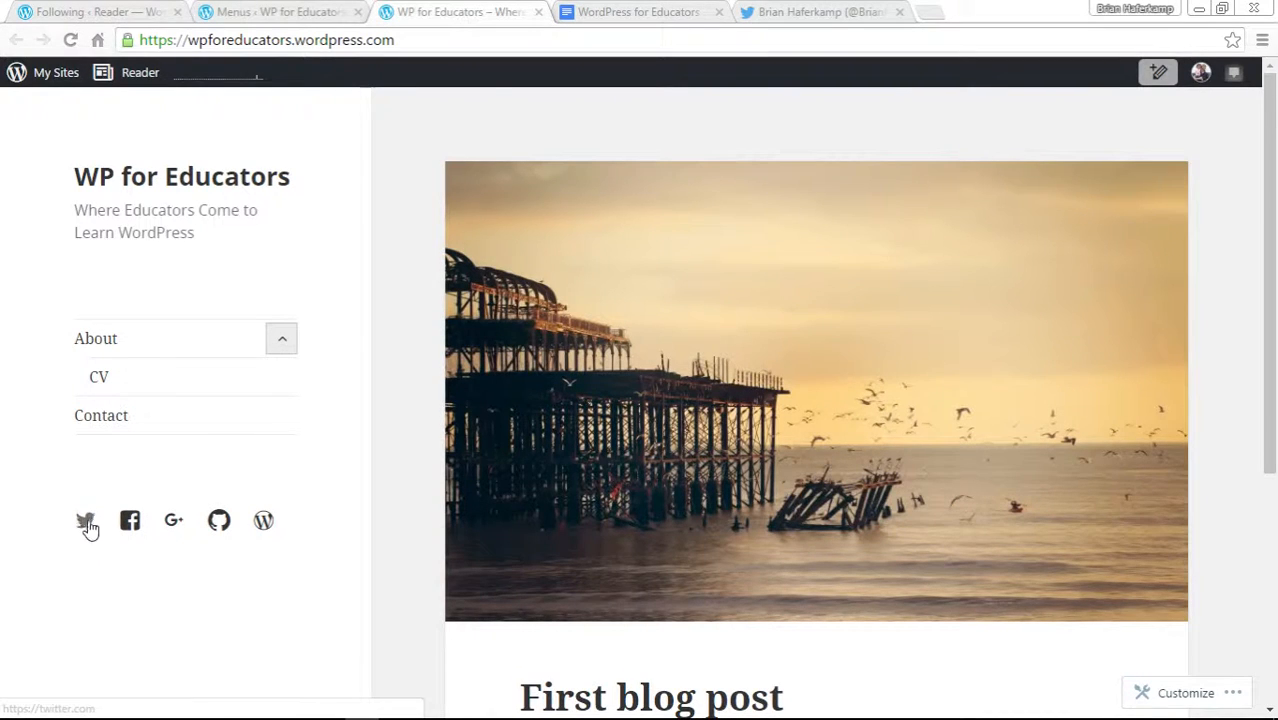
pyautogui.click(273, 14)
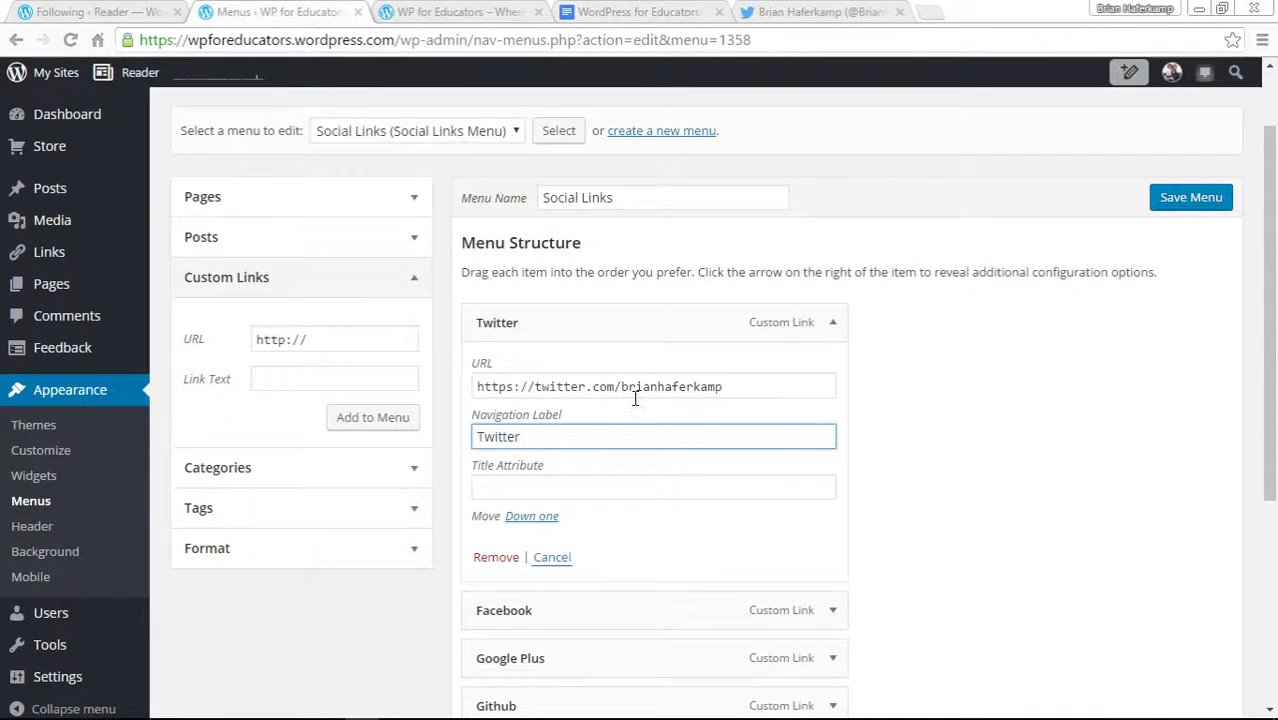
pyautogui.click(998, 476)
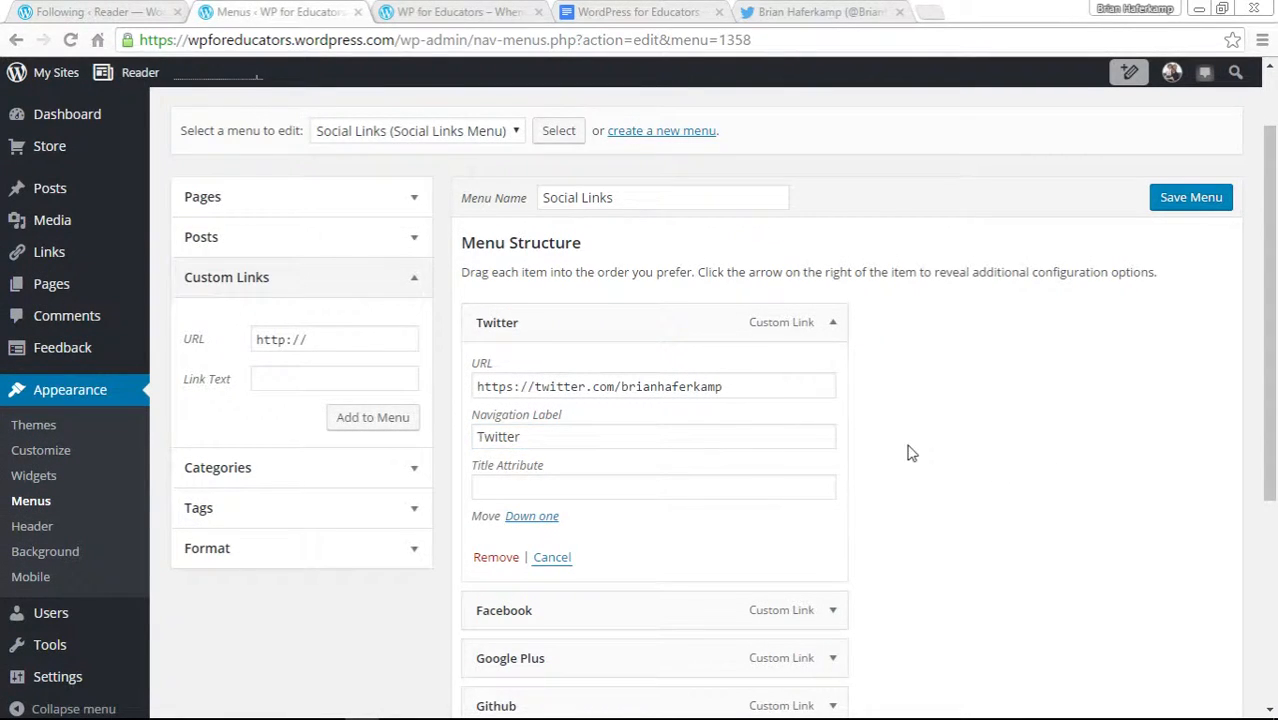
pyautogui.scroll(-1, 911, 453)
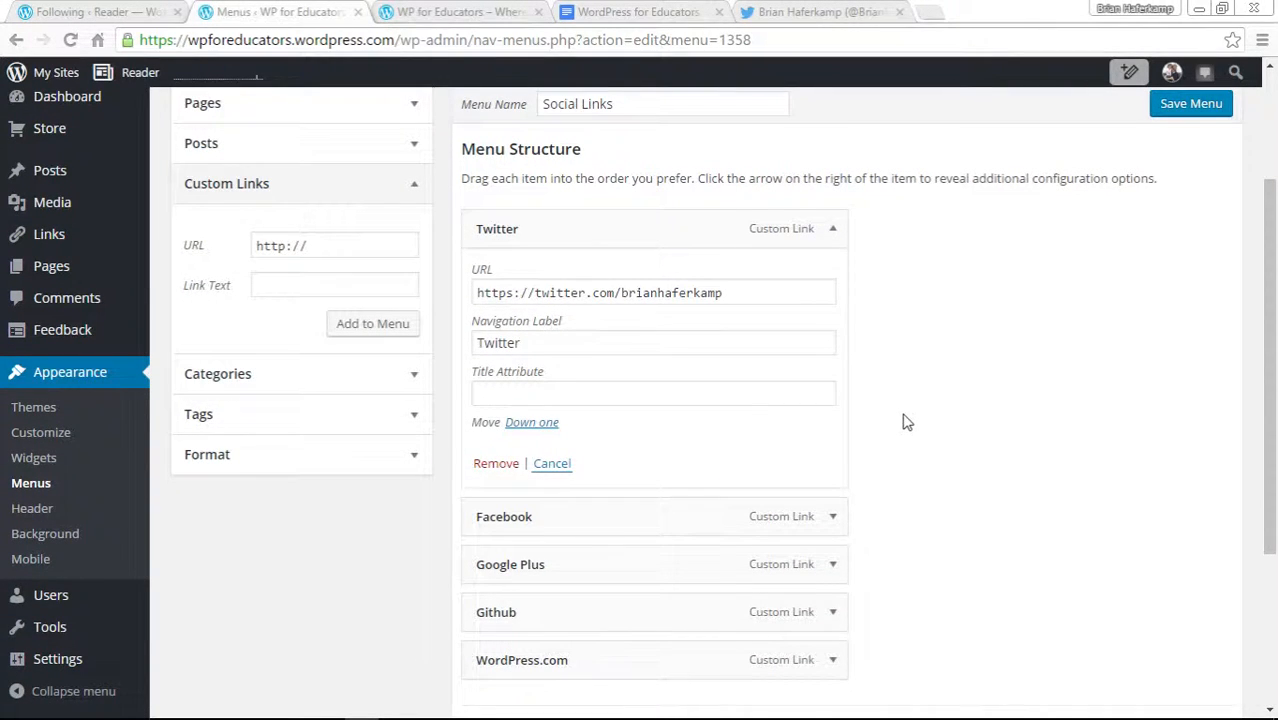
pyautogui.click(1205, 110)
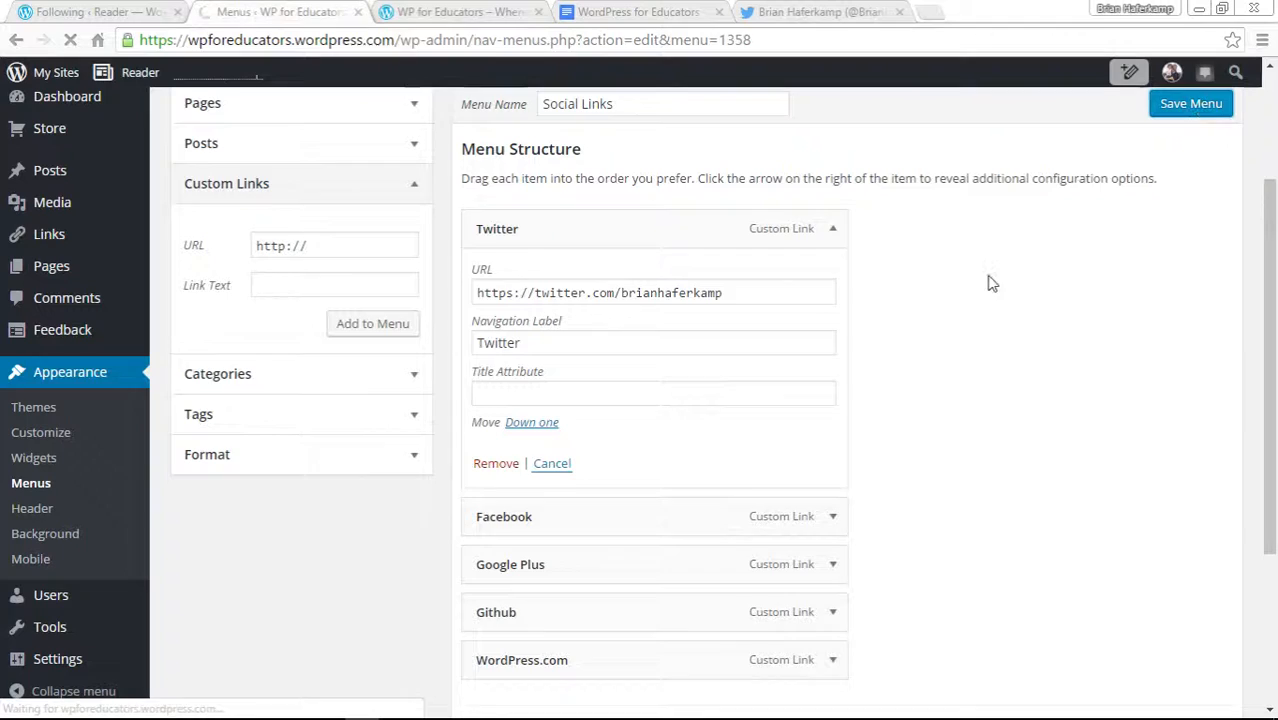
# Reload the live site and follow the Twitter social icon to test its link, then go back.
pyautogui.click(508, 12)
pyautogui.click(70, 40)
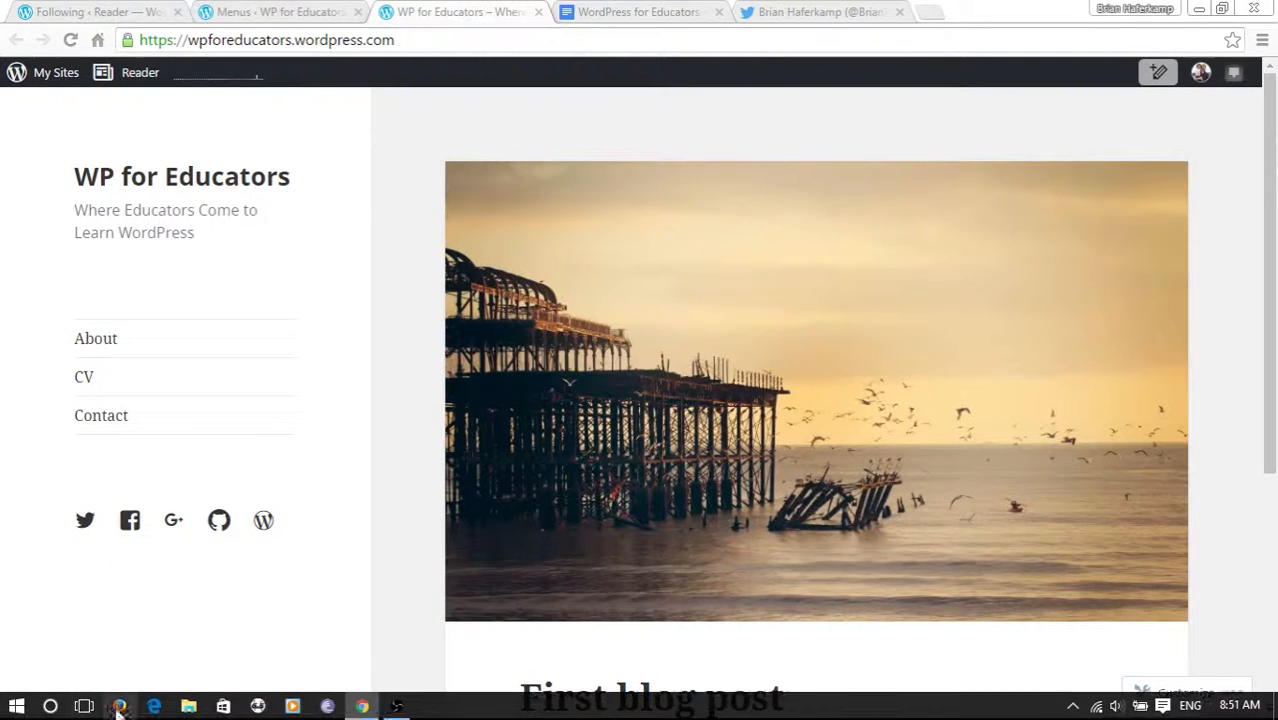
pyautogui.click(85, 523)
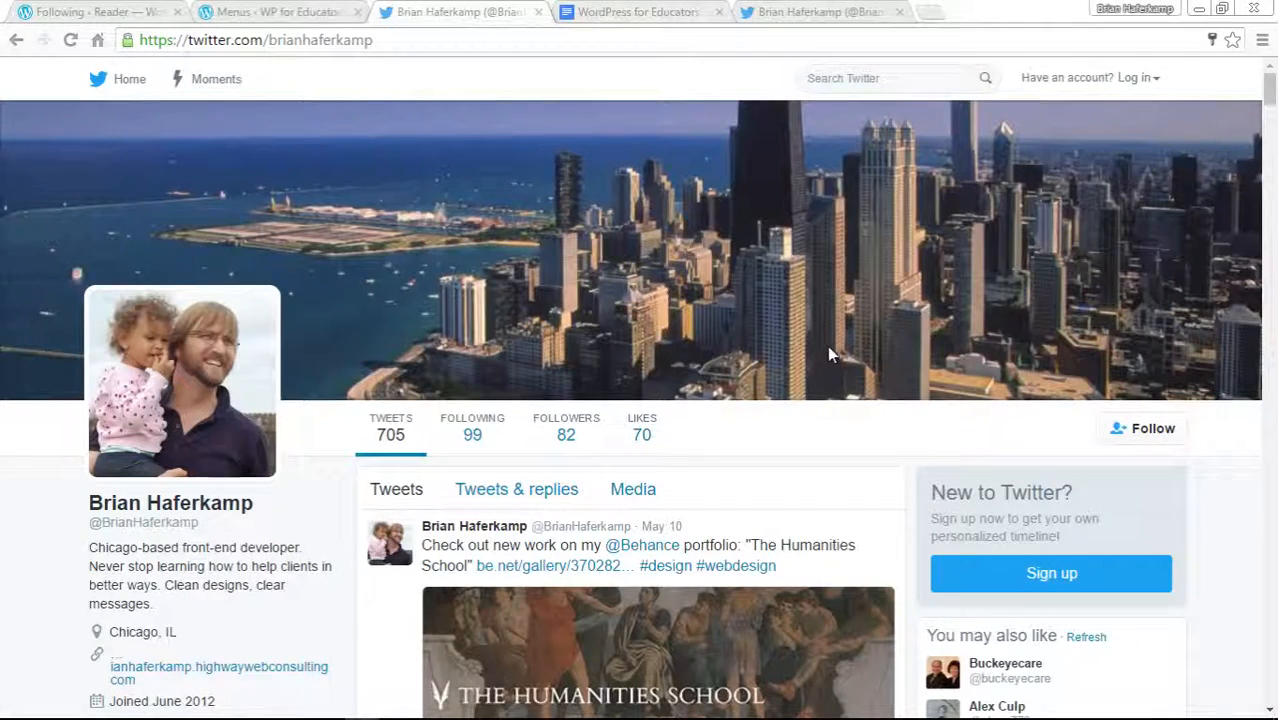
pyautogui.click(16, 40)
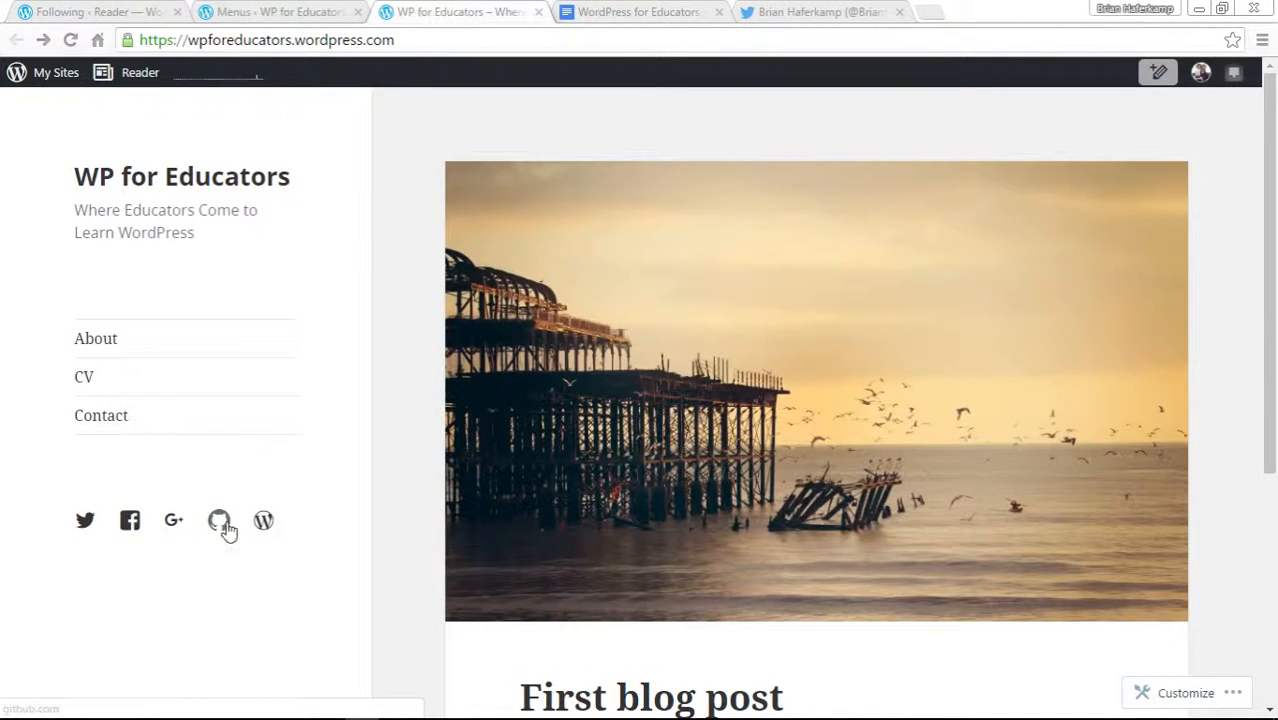
# Rename the Github menu item's navigation label to Behance.
pyautogui.click(295, 14)
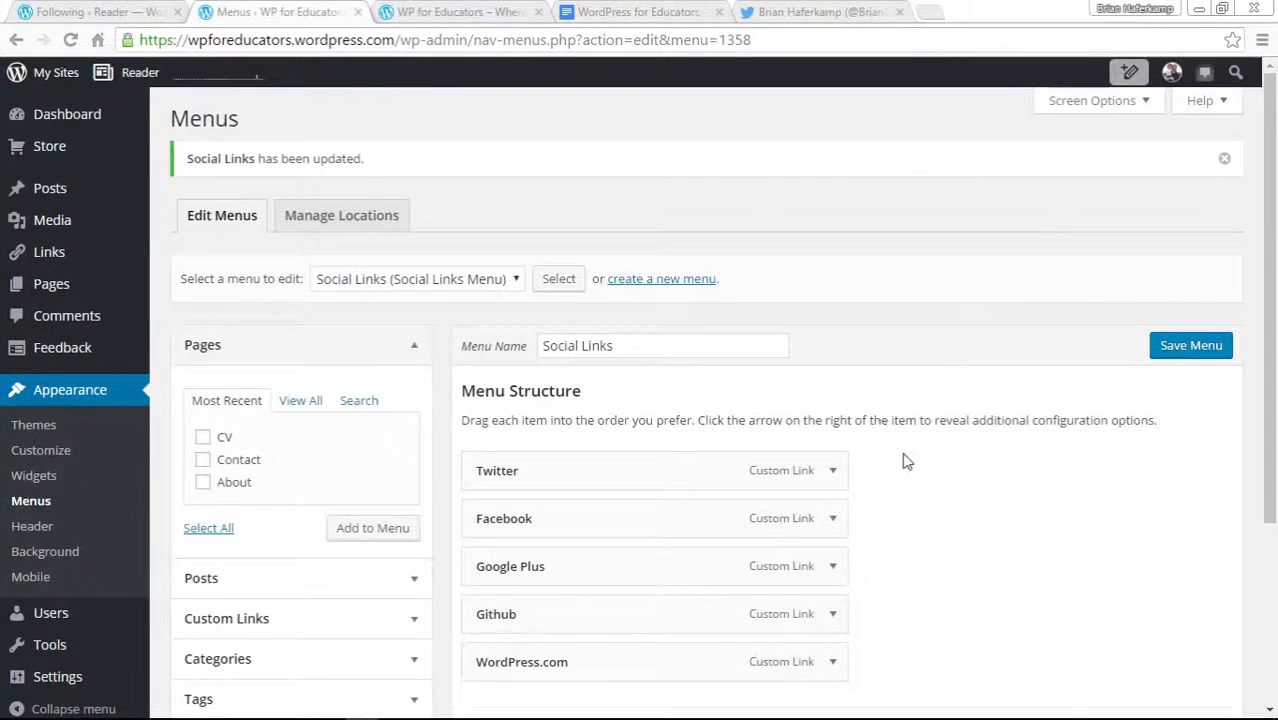
pyautogui.scroll(-3, 915, 455)
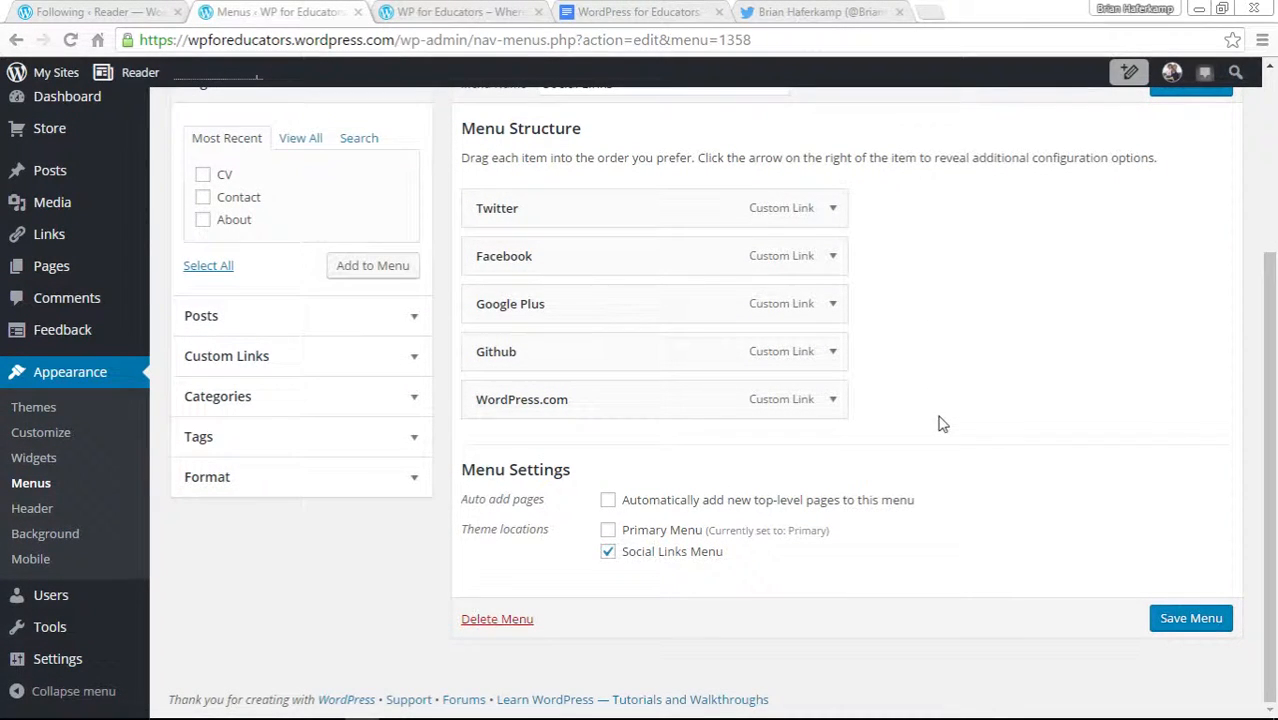
pyautogui.click(832, 352)
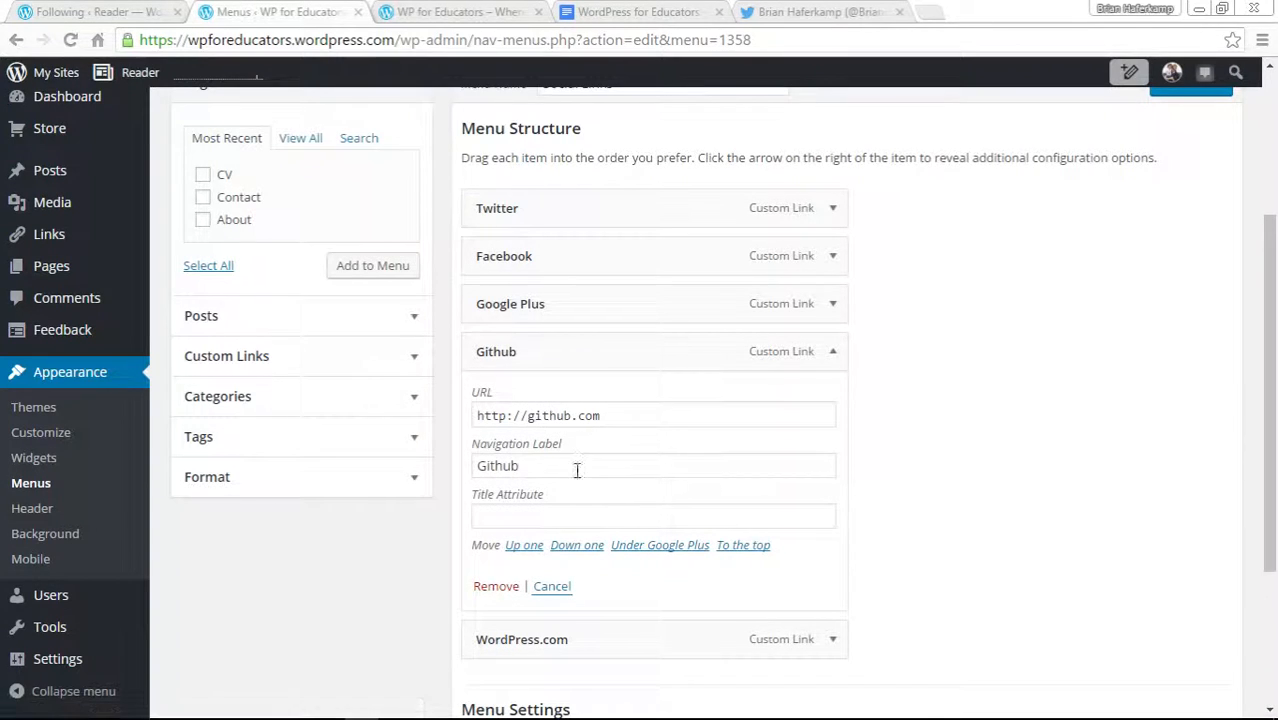
pyautogui.click(527, 468)
pyautogui.doubleClick(527, 468)
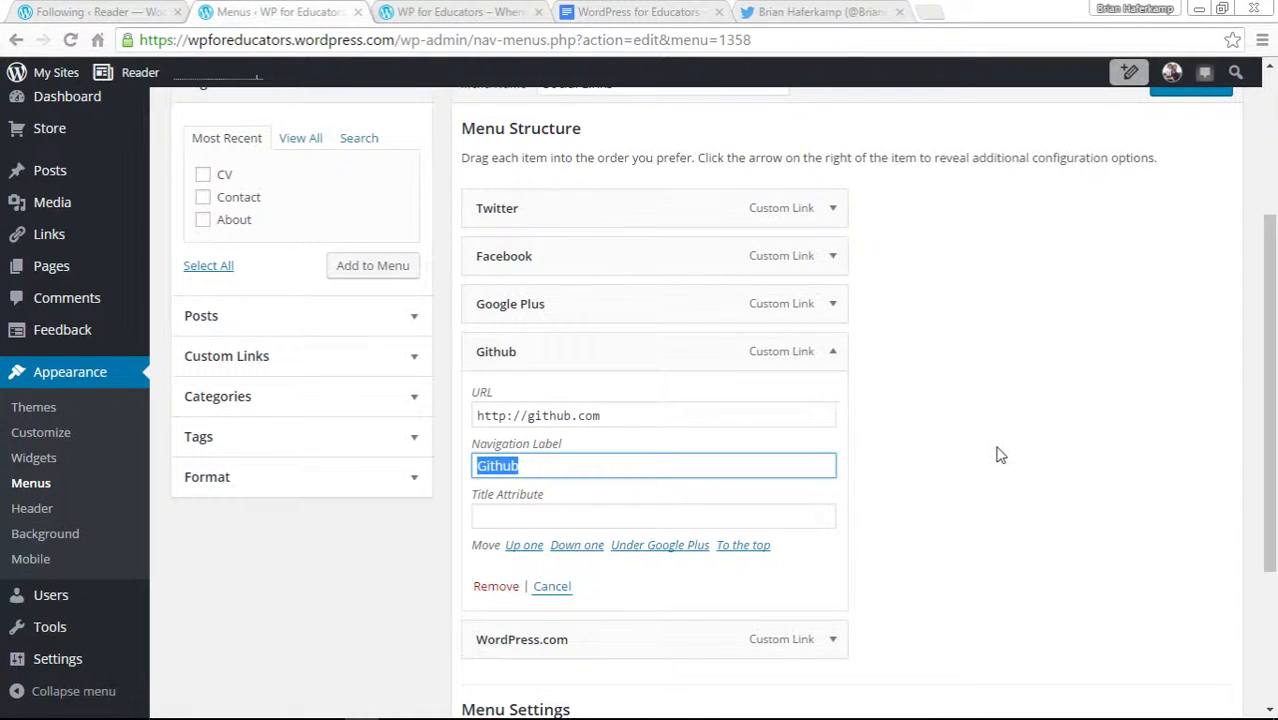
pyautogui.write('be')
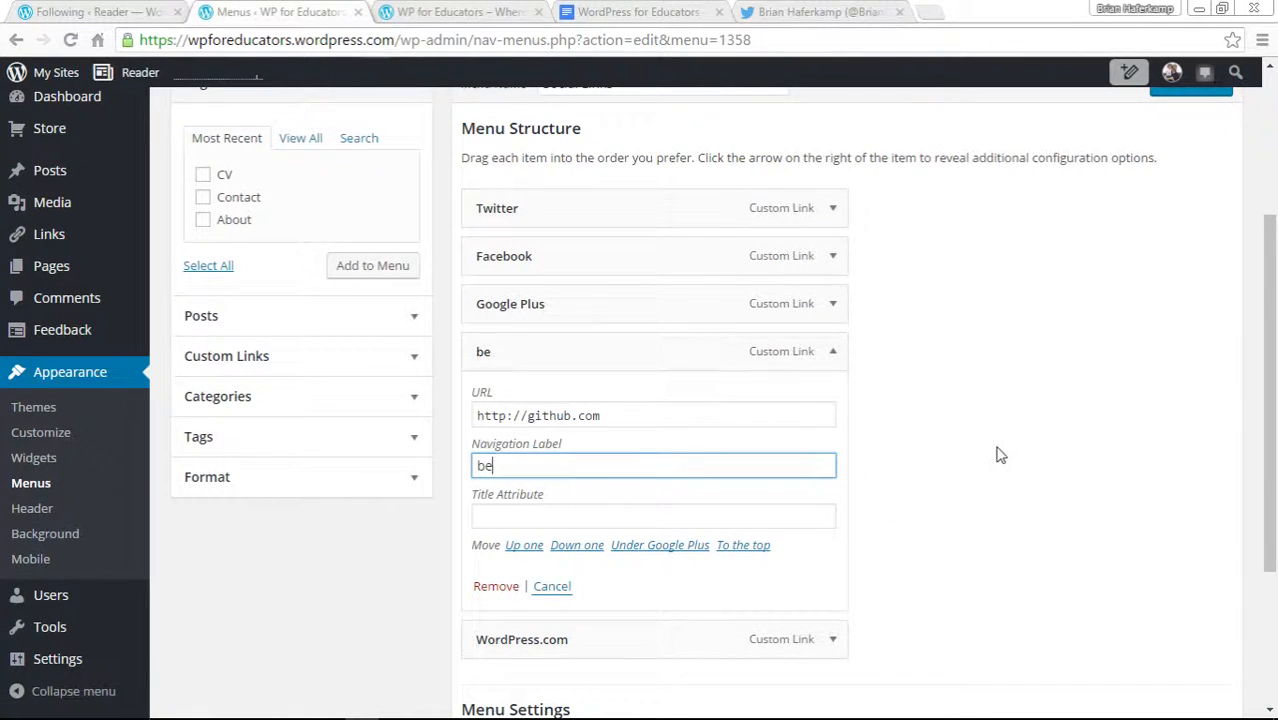
pyautogui.write('ahahance')
pyautogui.press('BackSpace')
pyautogui.press('BackSpace')
pyautogui.press('BackSpace')
pyautogui.write('B')
pyautogui.click(997, 455)
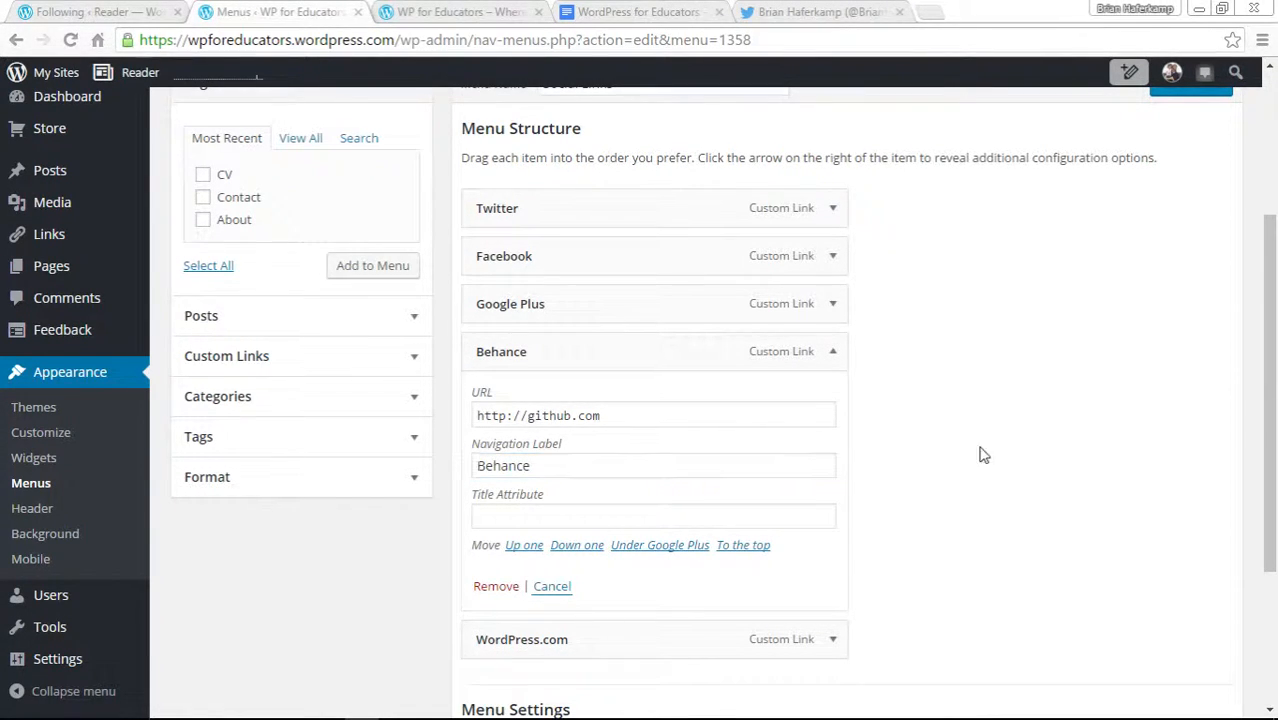
# Set the Behance item's URL to behance.net and save the Social Links menu.
pyautogui.tripleClick(621, 418)
pyautogui.write('be')
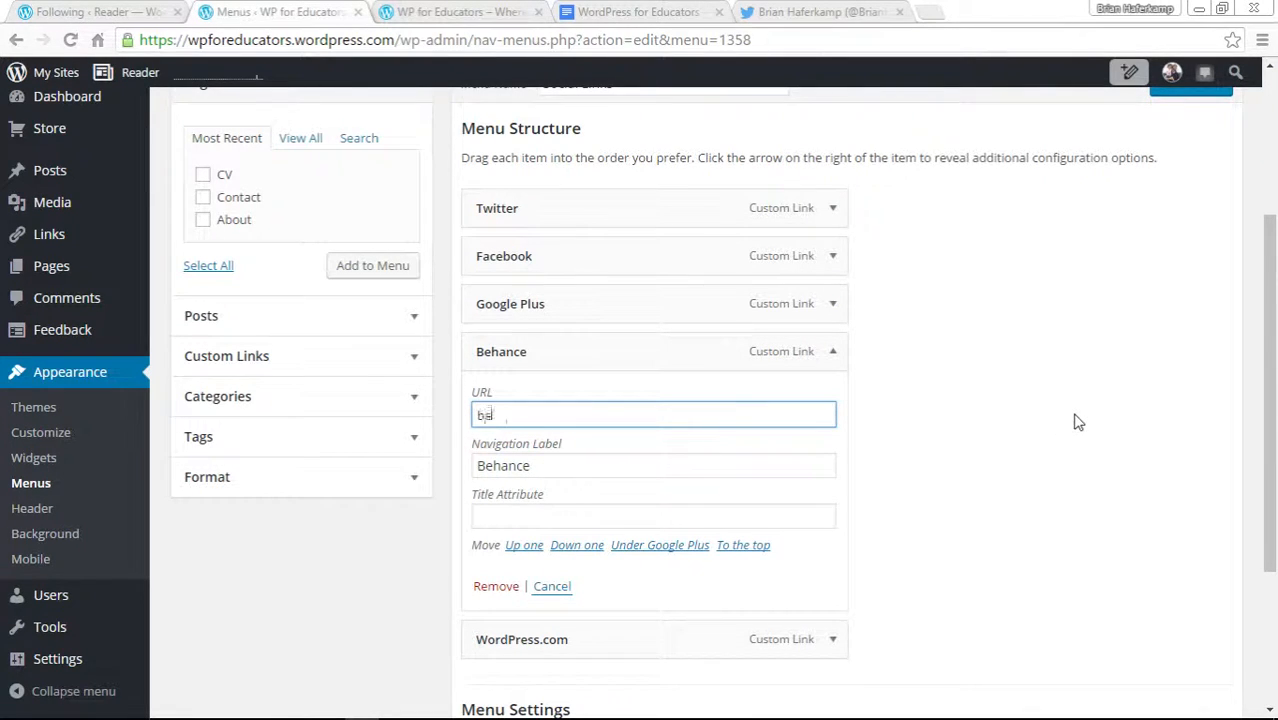
pyautogui.write('hance.net')
pyautogui.press('Return')
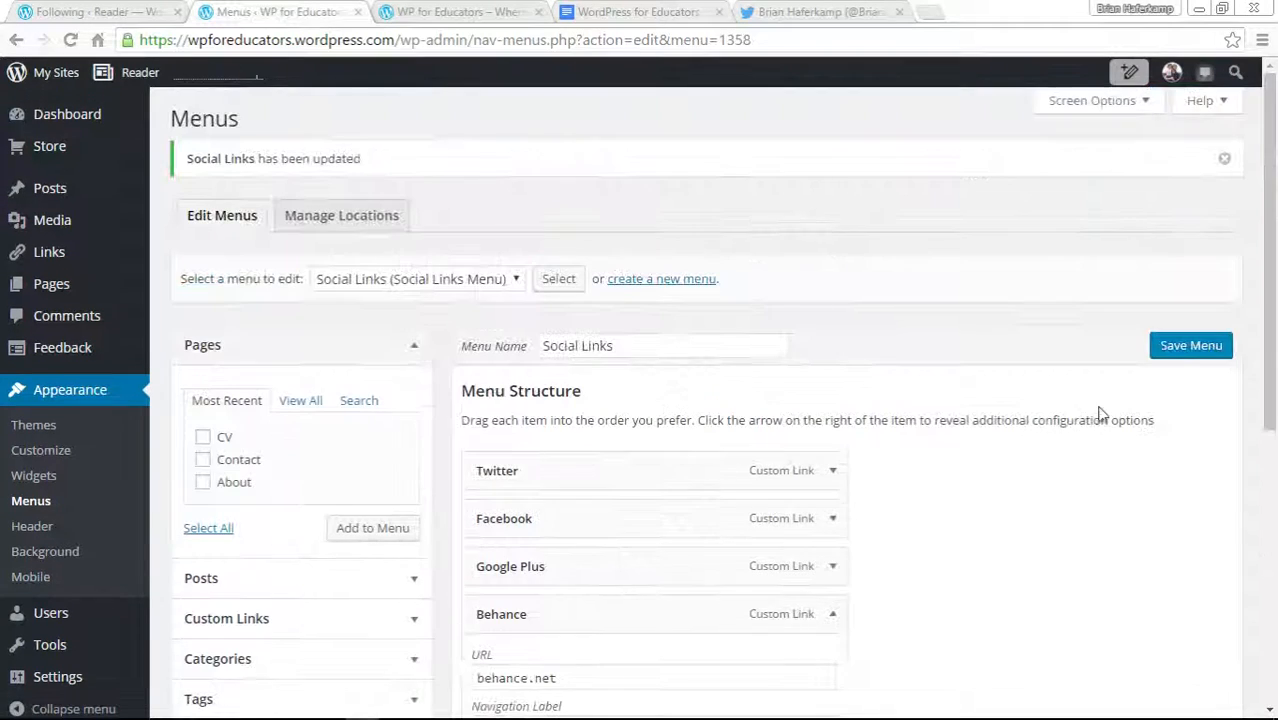
pyautogui.click(1184, 352)
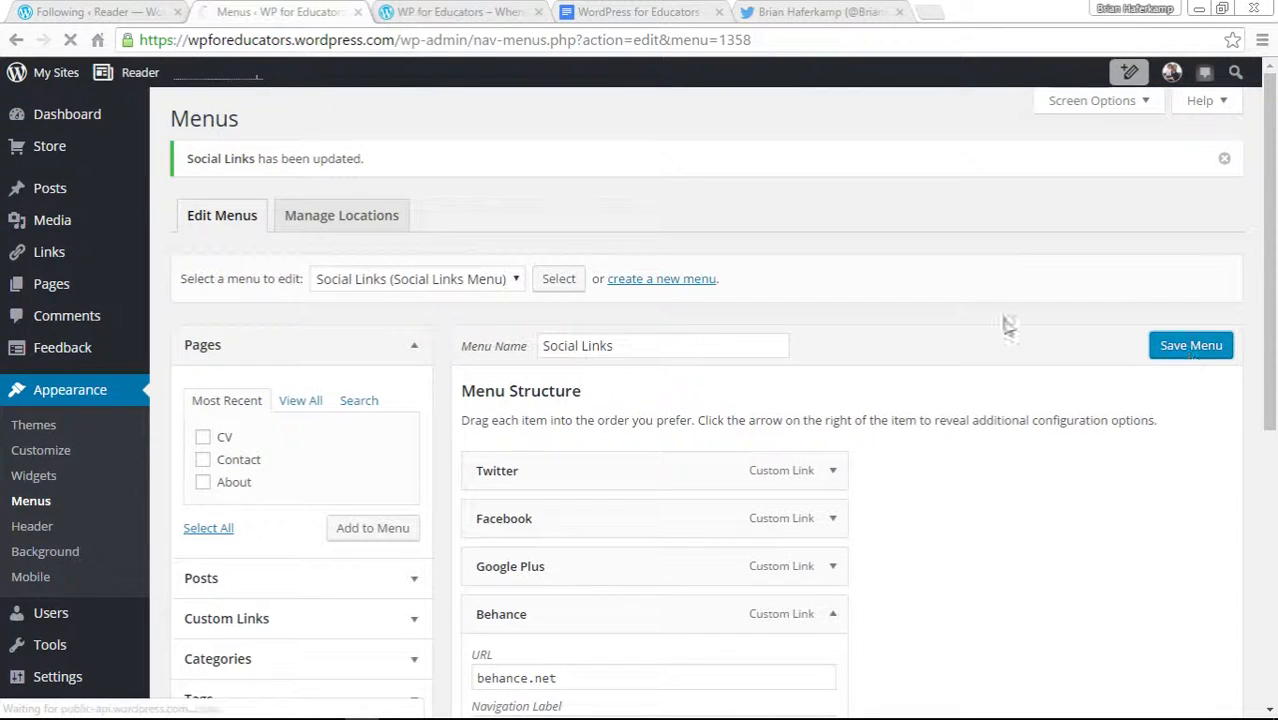
# Reload the live site to check the social icons, then return to the Social Links menu.
pyautogui.click(447, 10)
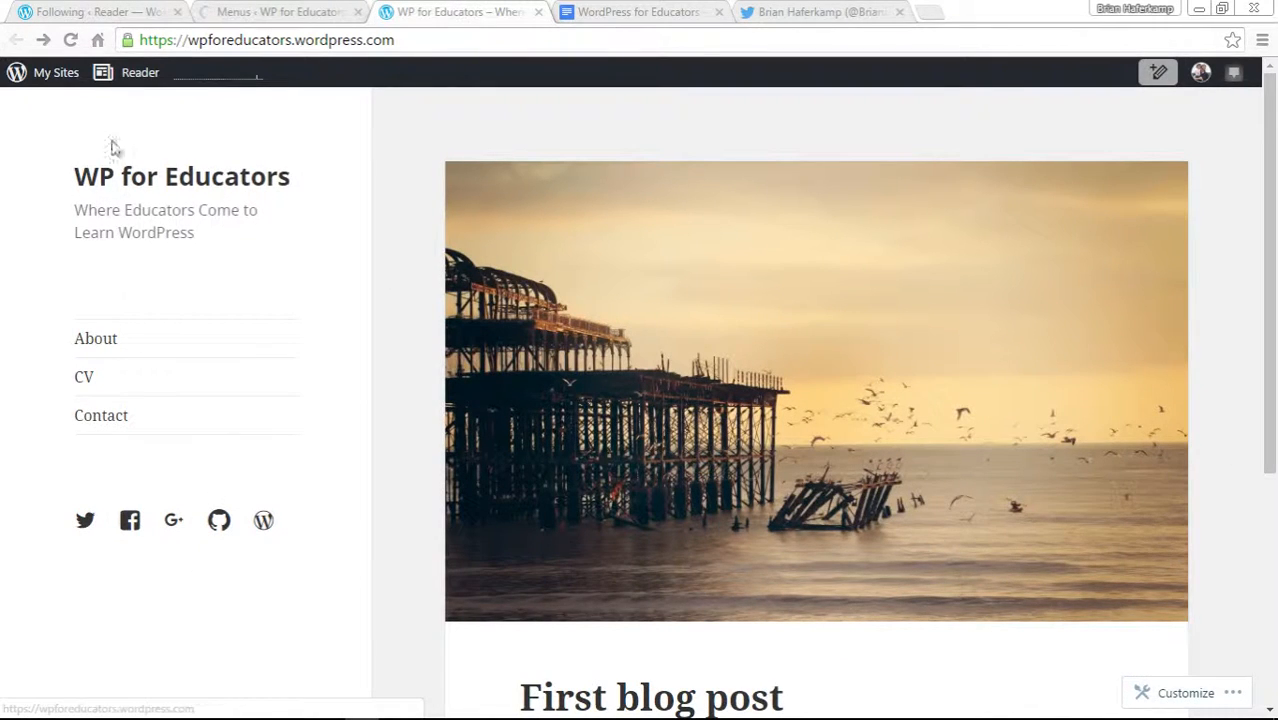
pyautogui.click(70, 40)
pyautogui.click(285, 11)
pyautogui.scroll(-3, 786, 492)
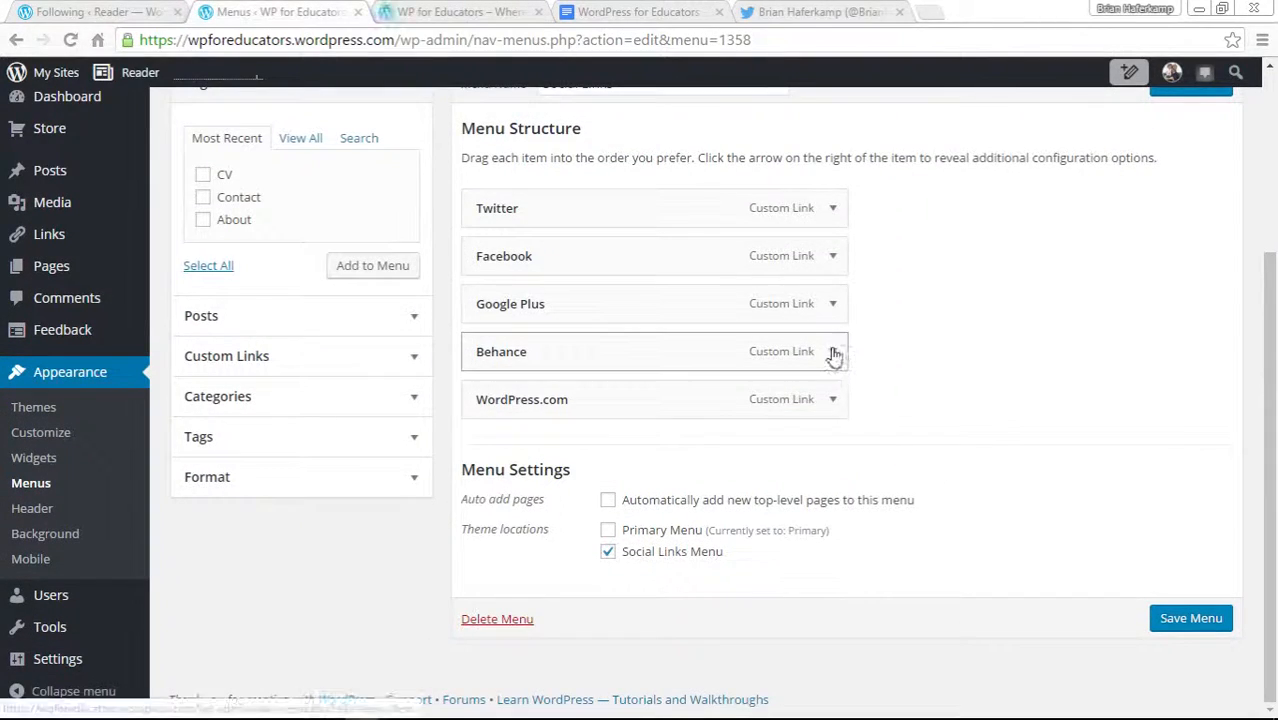
# Open the Behance profile page in a new browser tab and copy its web address.
pyautogui.click(832, 353)
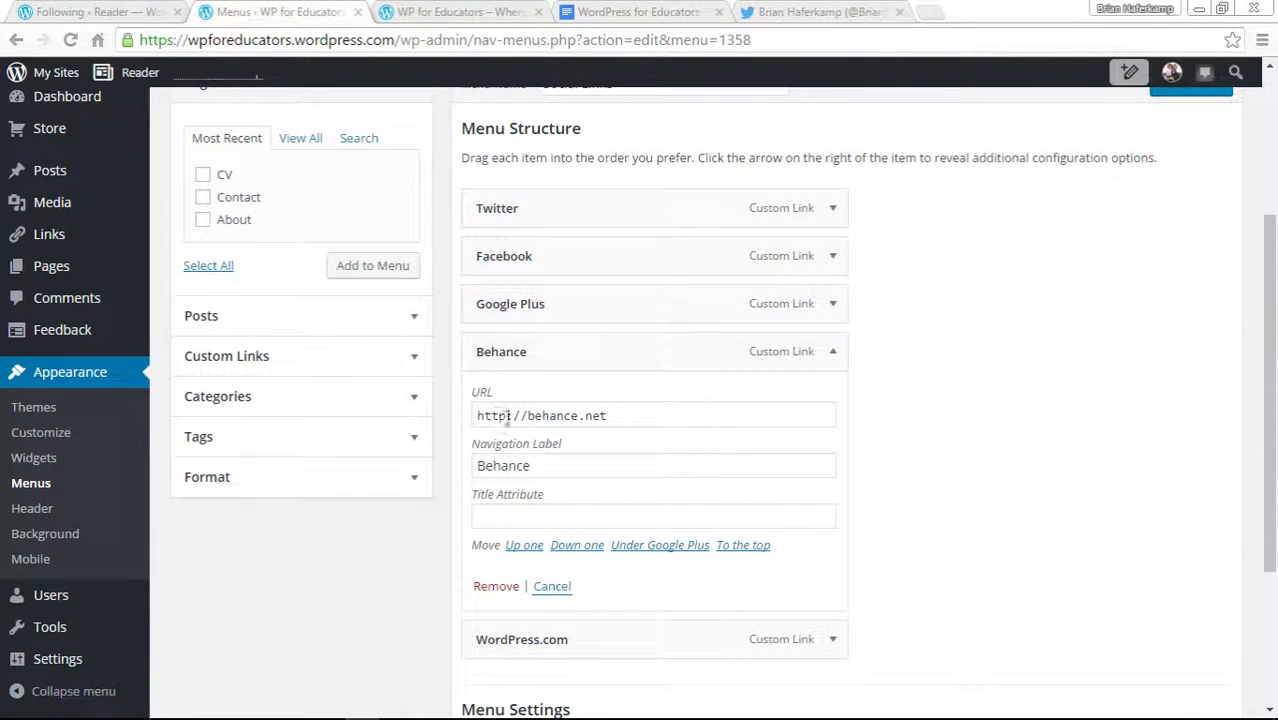
pyautogui.click(929, 12)
pyautogui.write('behan\\')
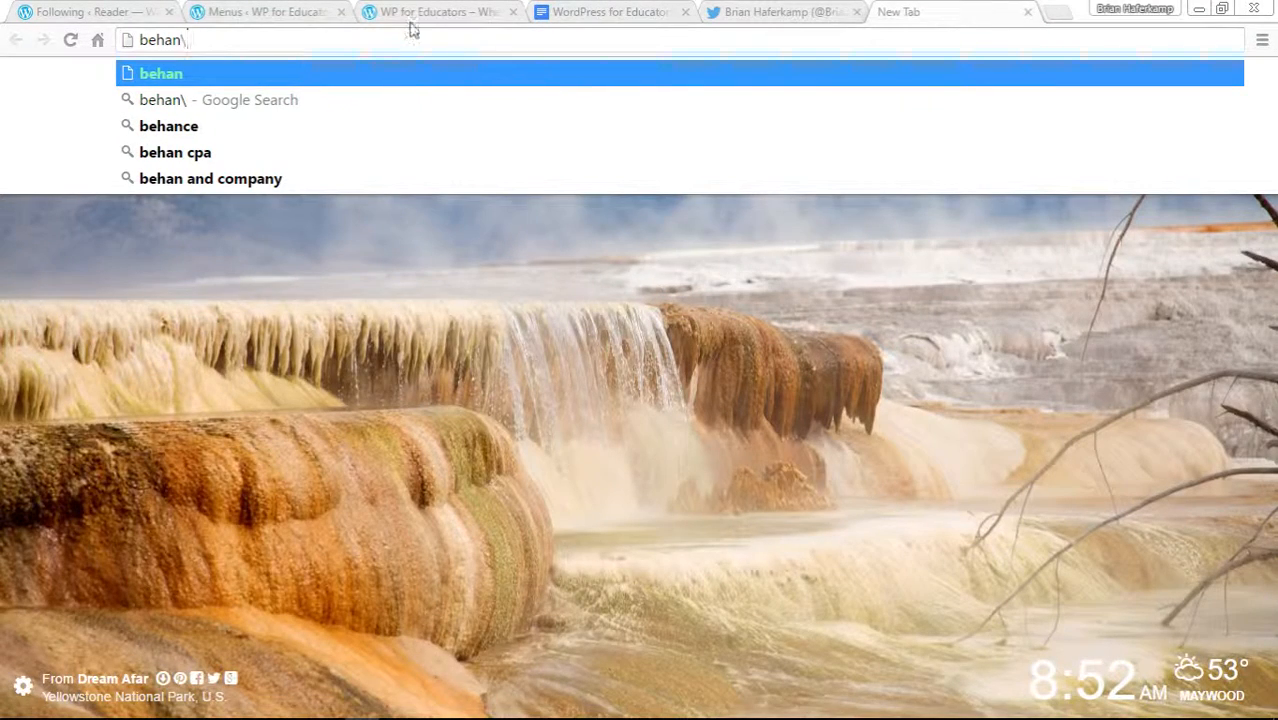
pyautogui.press('BackSpace')
pyautogui.write('ce.net/brianhaferkamp')
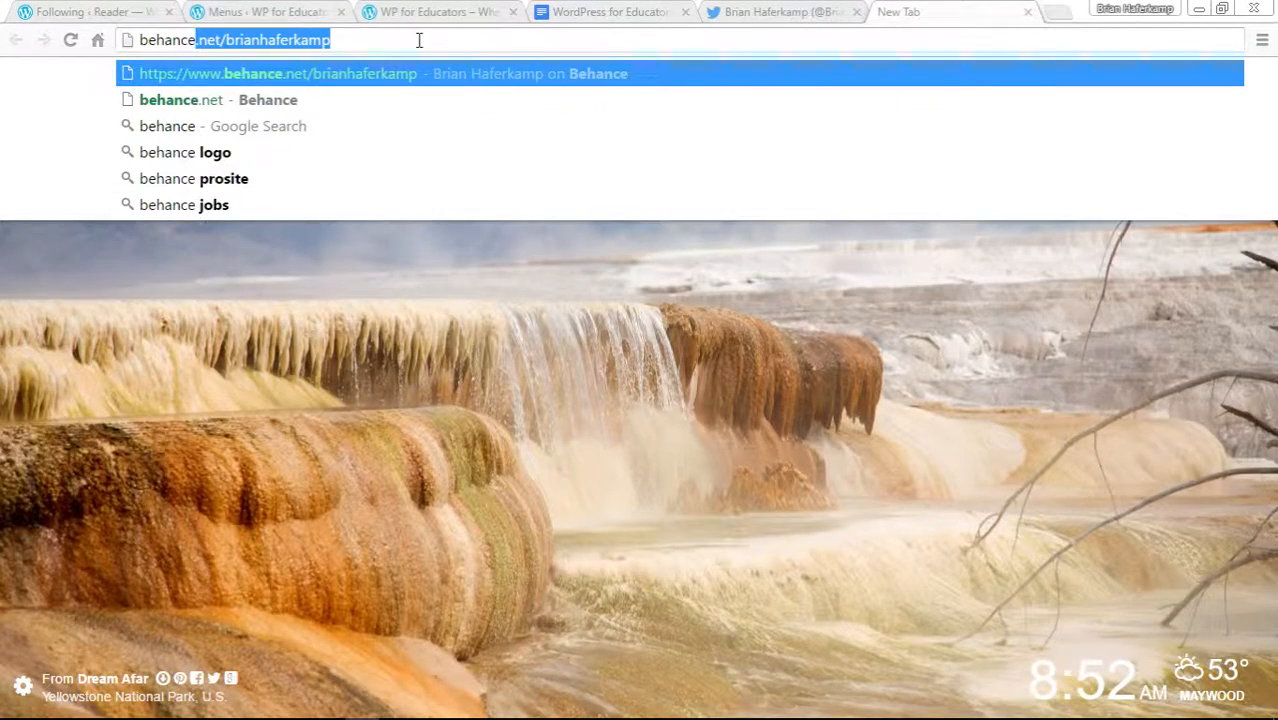
pyautogui.press('Return')
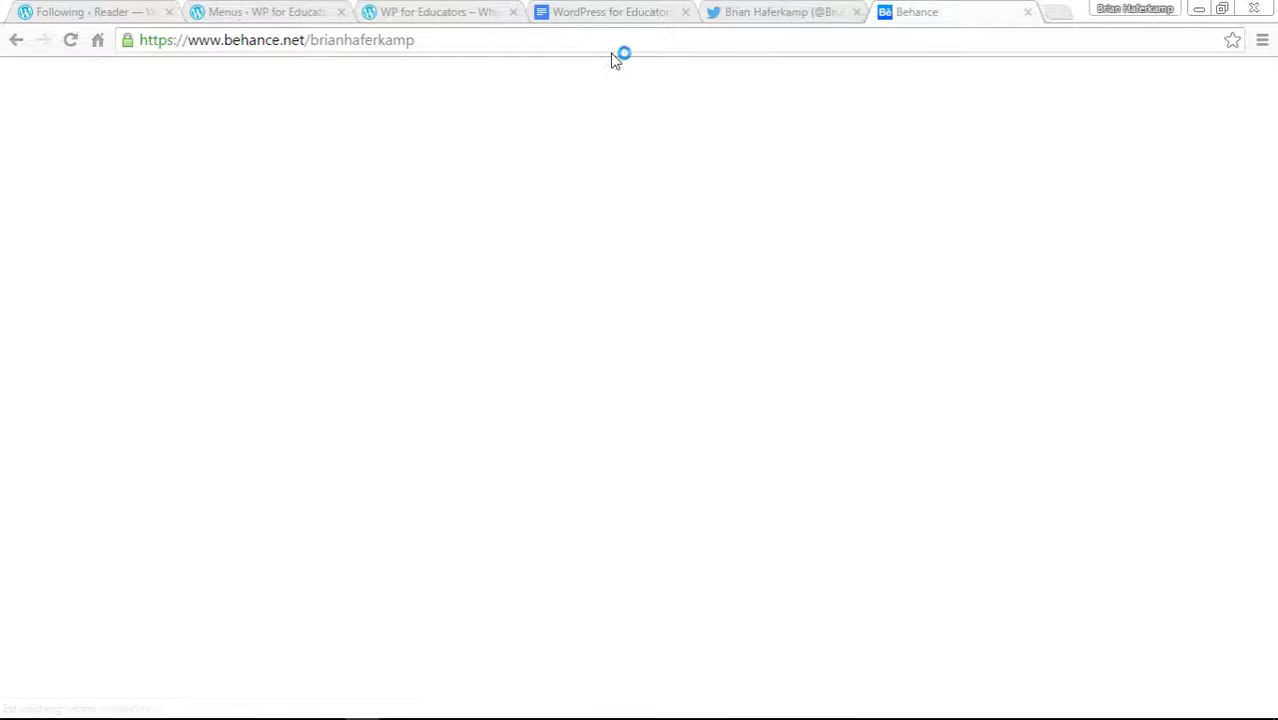
pyautogui.click(553, 45)
pyautogui.hotkey('ctrl', 'c')
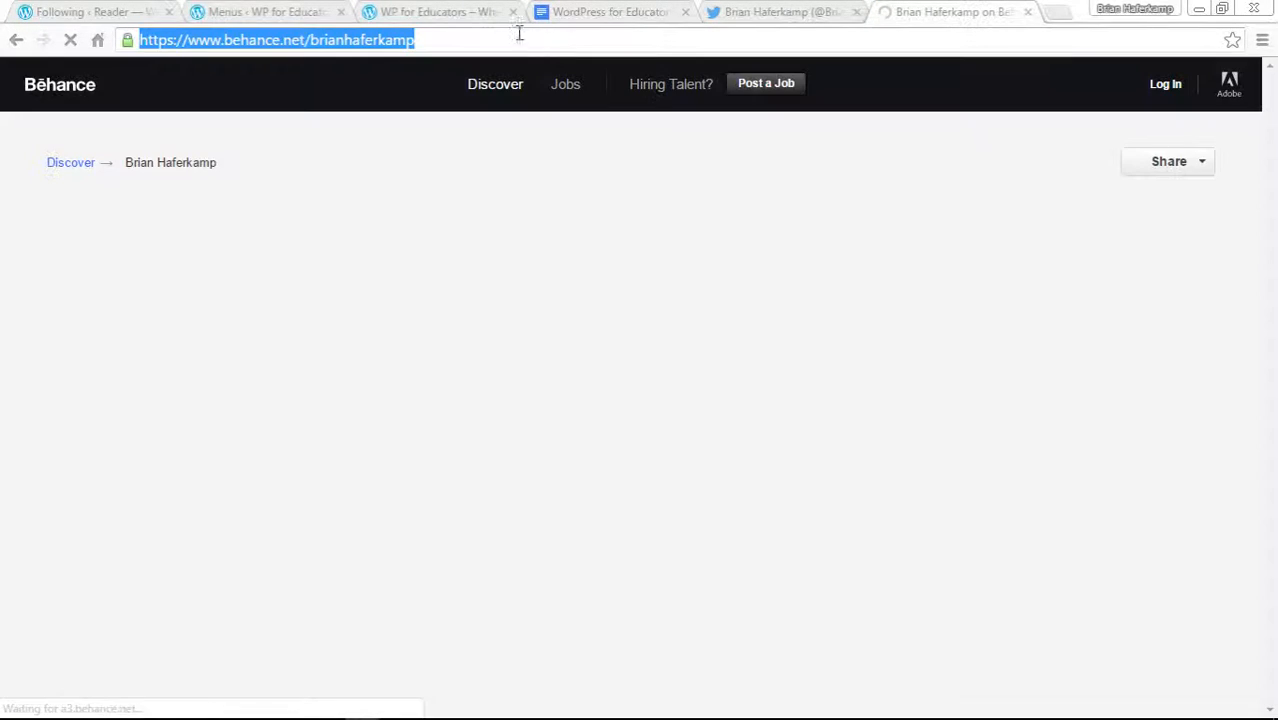
# Replace the Behance item's URL with the copied Behance profile address and save the Social Links menu.
pyautogui.click(422, 12)
pyautogui.click(292, 10)
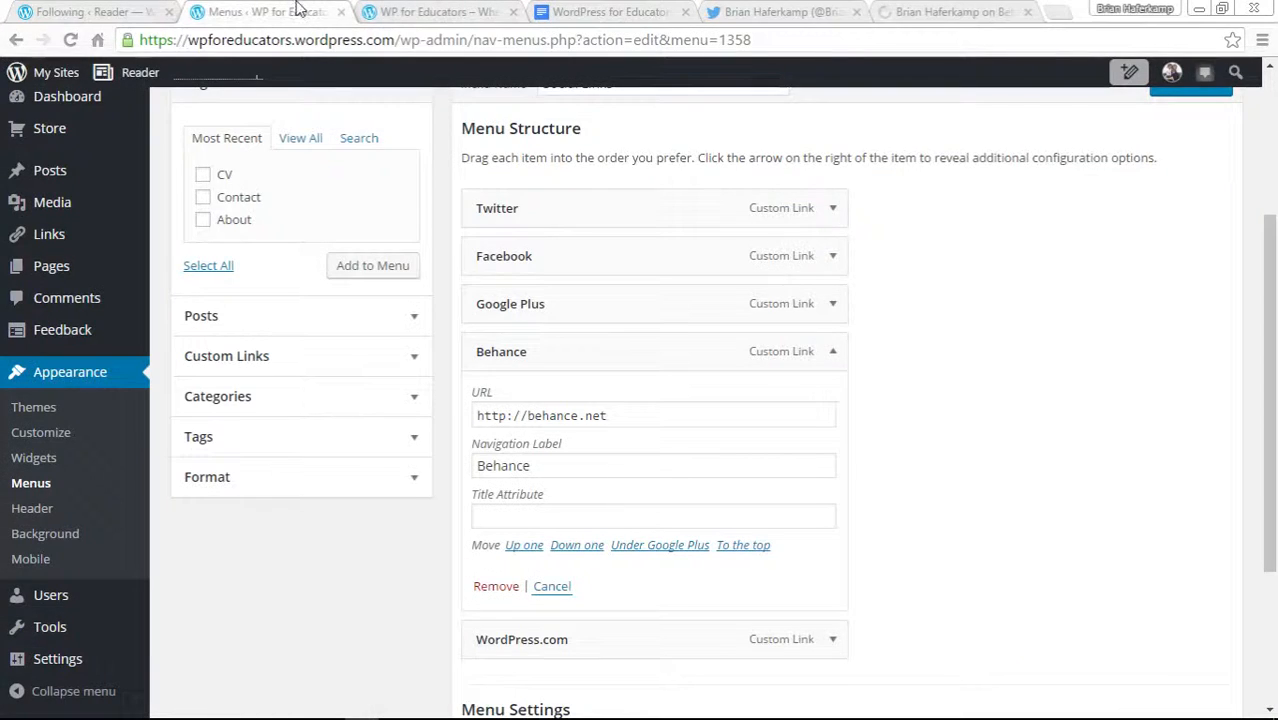
pyautogui.tripleClick(636, 417)
pyautogui.hotkey('ctrl', 'v')
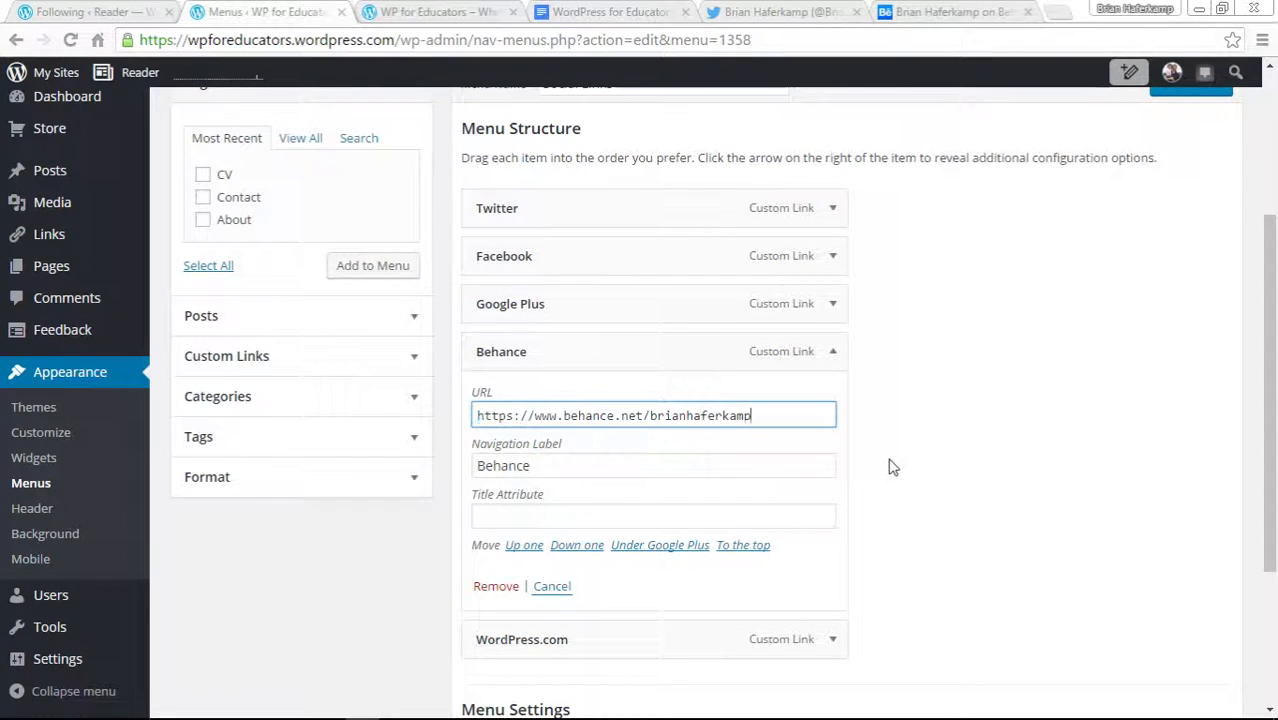
pyautogui.click(978, 511)
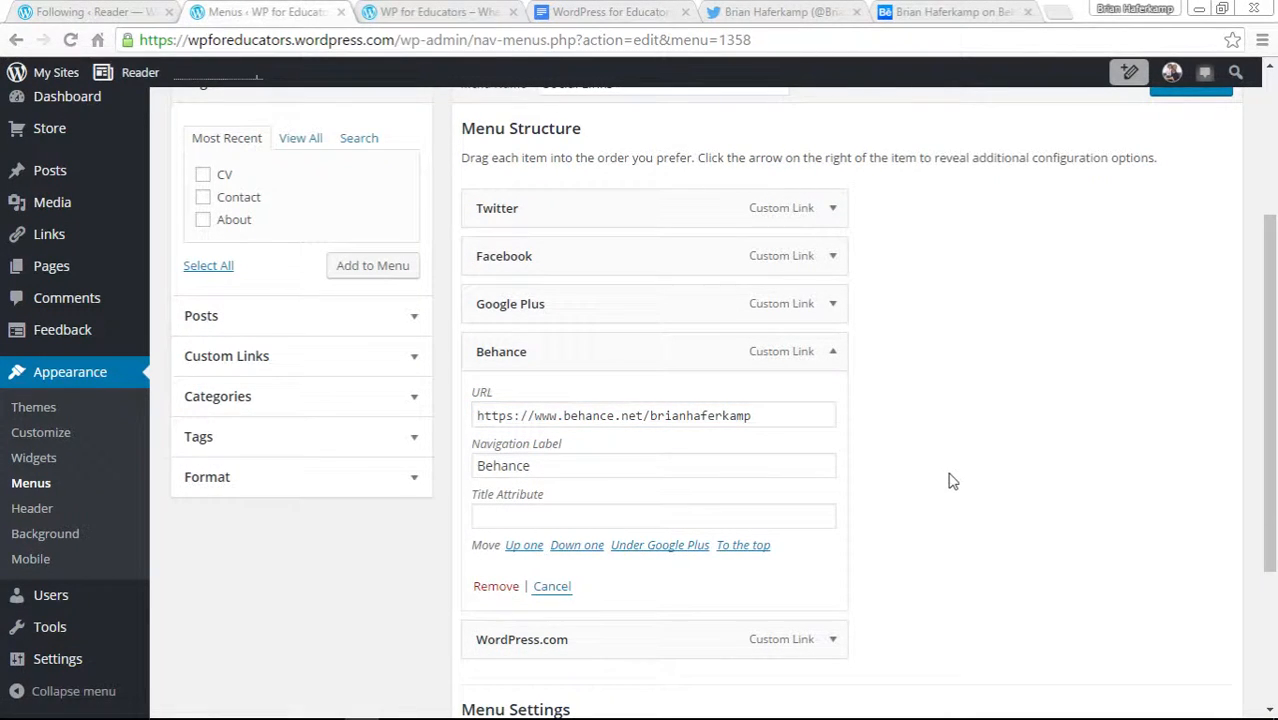
pyautogui.scroll(2, 1195, 150)
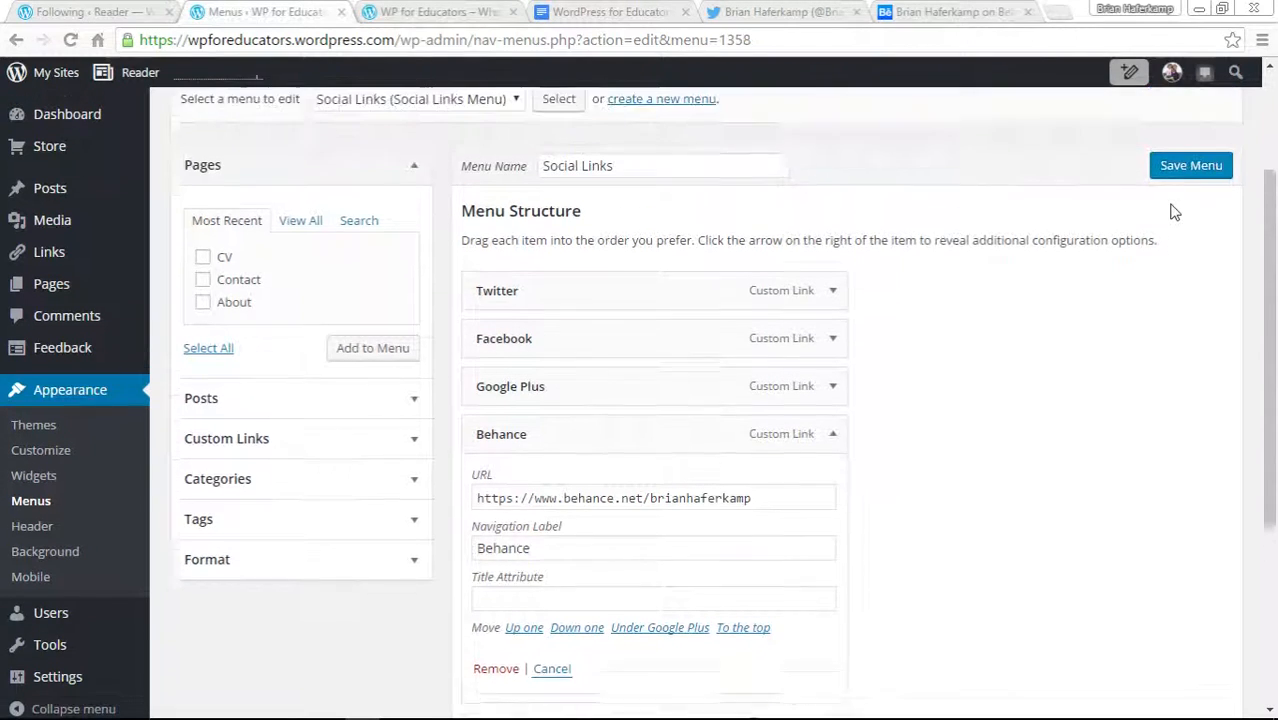
pyautogui.click(1180, 177)
# Reload the live site and check where the social icons link, then return to the Menus page.
pyautogui.click(425, 9)
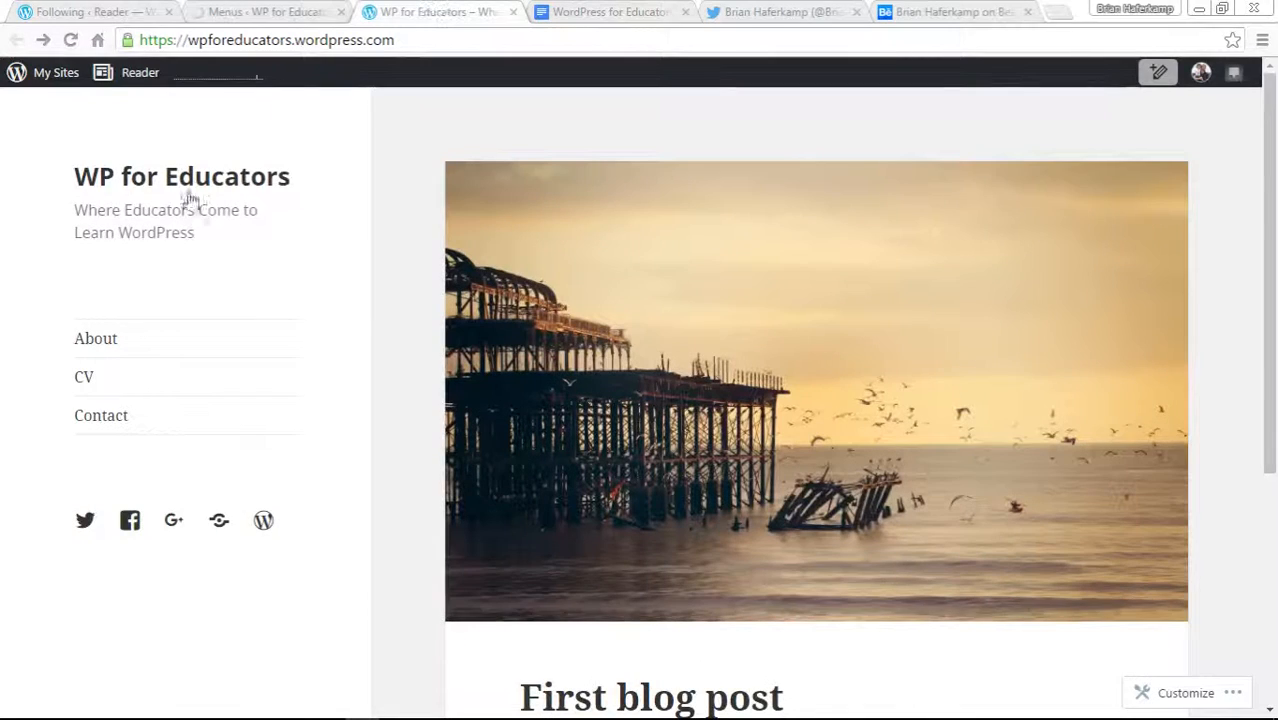
pyautogui.click(70, 44)
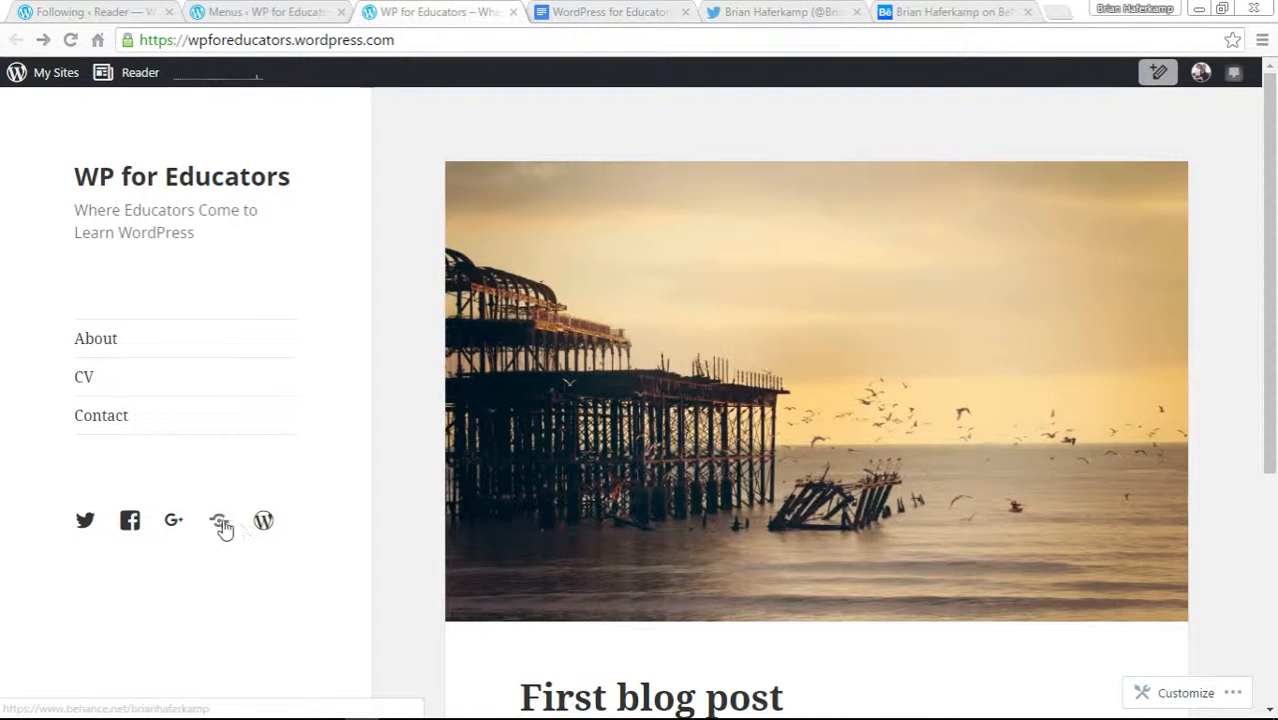
pyautogui.click(263, 521)
pyautogui.click(513, 13)
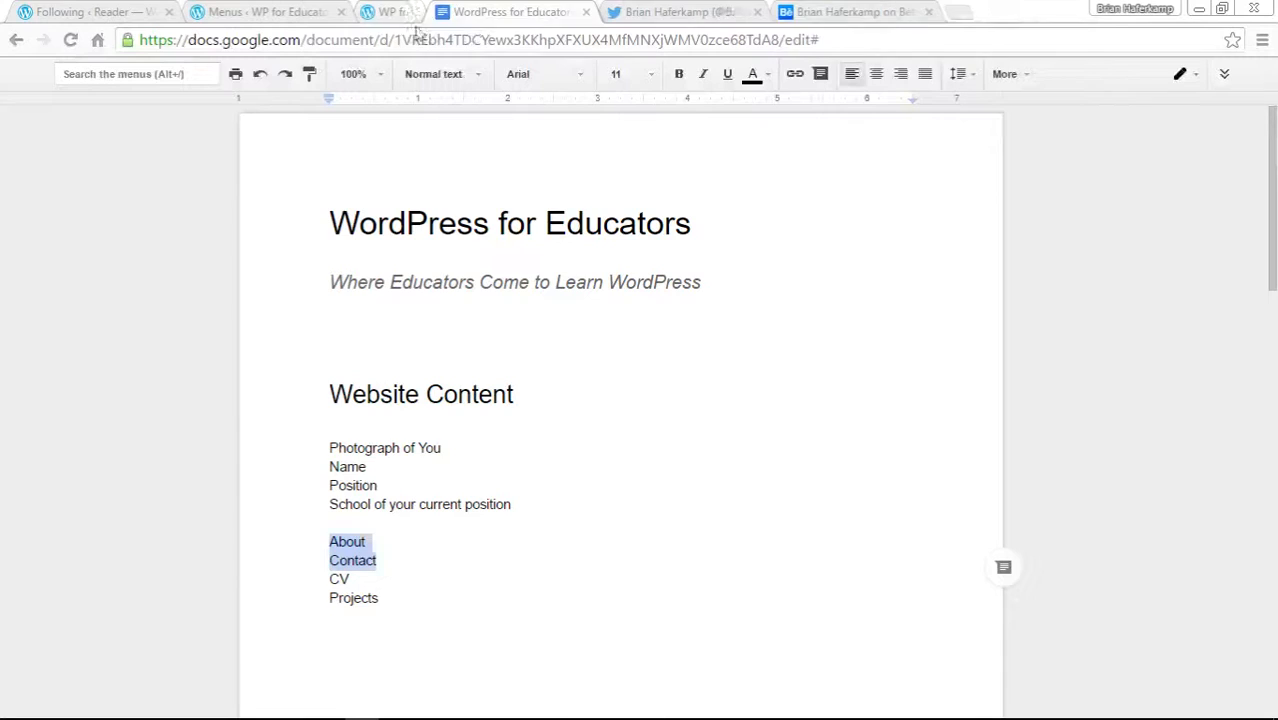
pyautogui.click(302, 14)
# Remove the Behance, WordPress.com and Google Plus items from the Social Links menu and save it.
pyautogui.scroll(-3, 900, 398)
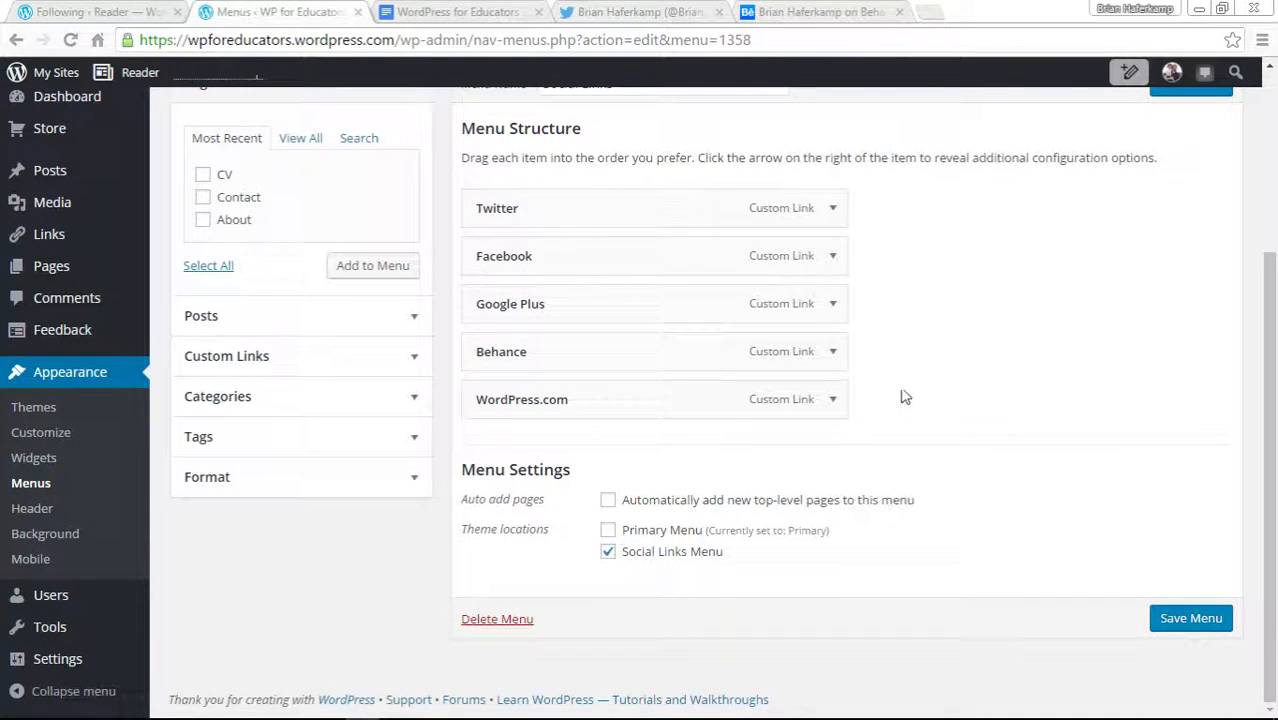
pyautogui.click(833, 352)
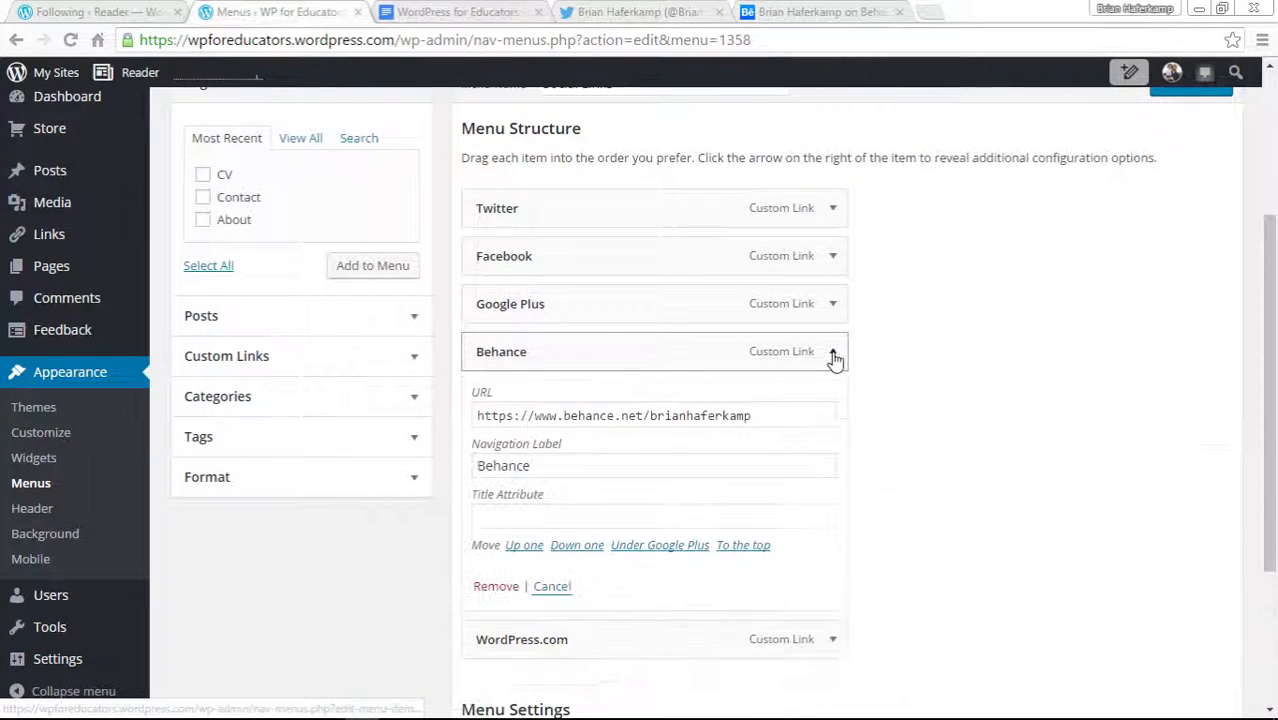
pyautogui.click(496, 587)
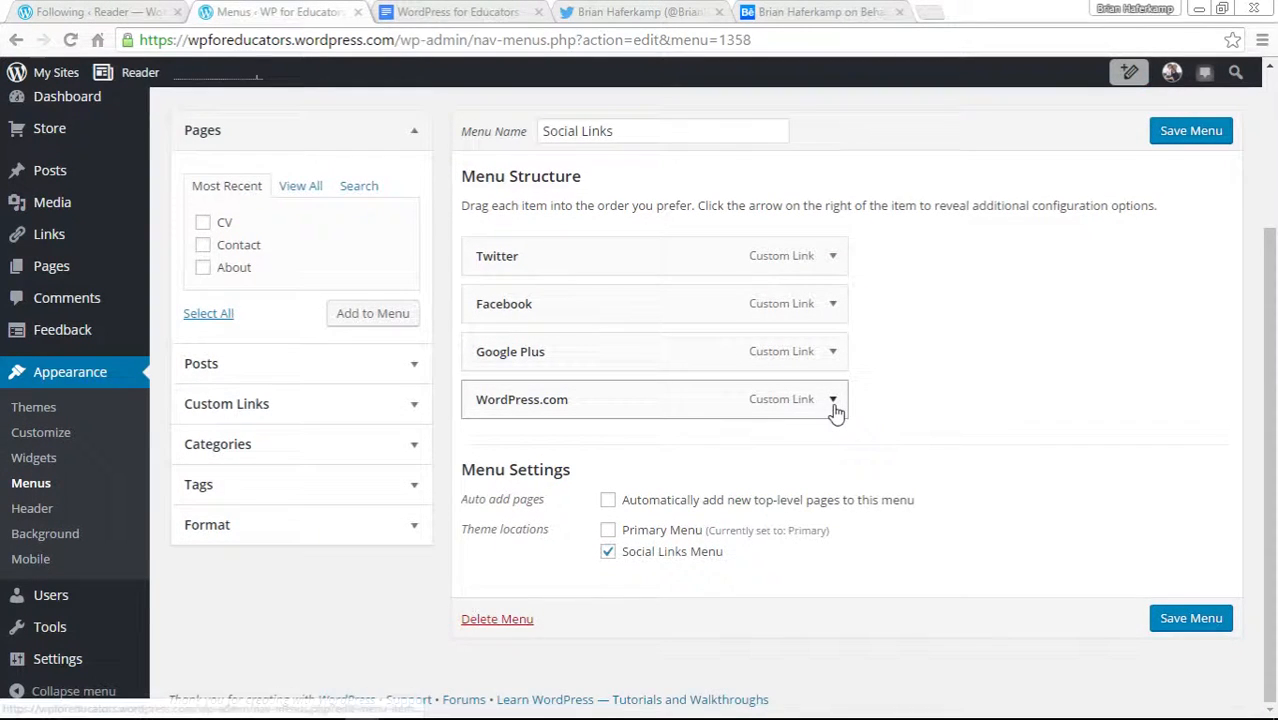
pyautogui.click(833, 399)
pyautogui.click(508, 636)
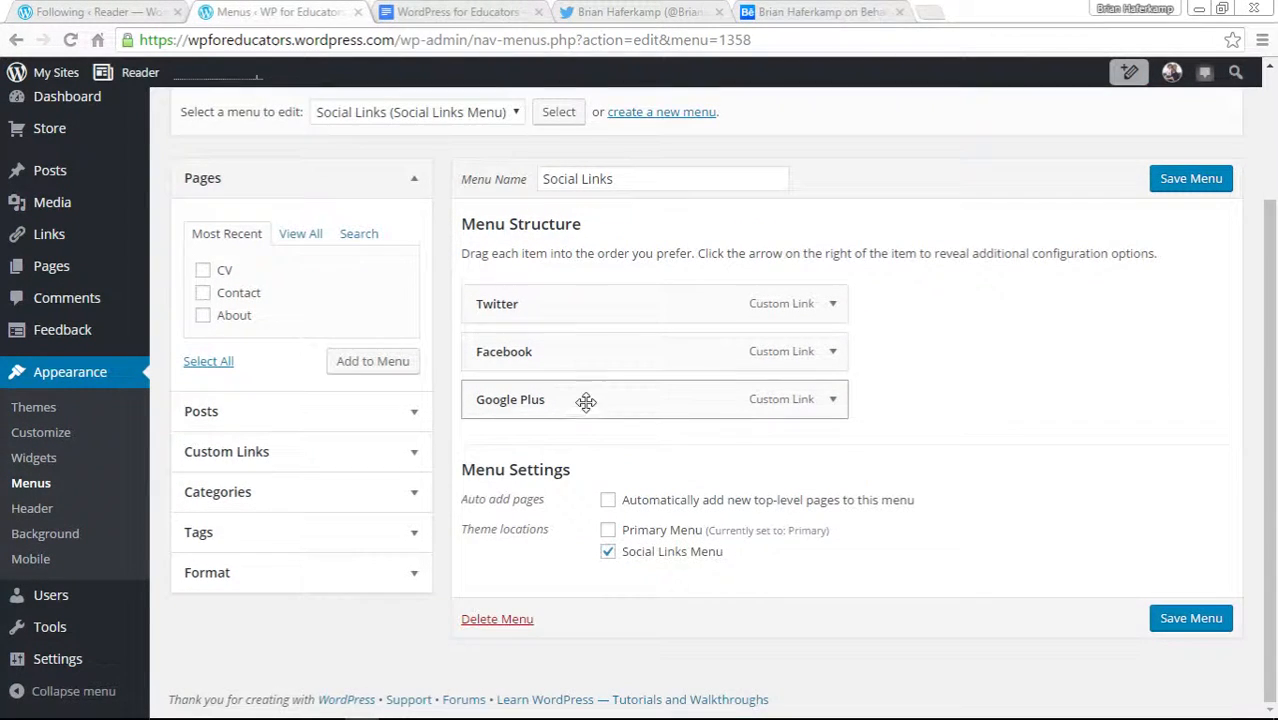
pyautogui.click(832, 400)
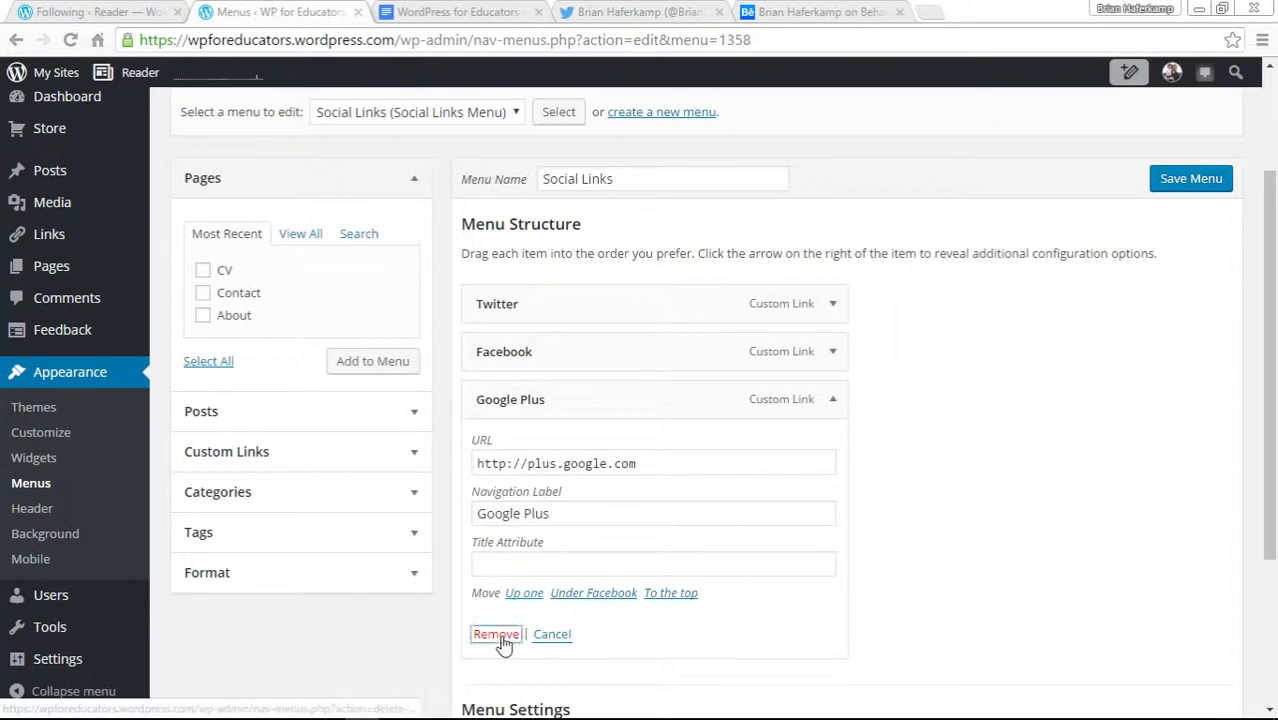
pyautogui.click(496, 634)
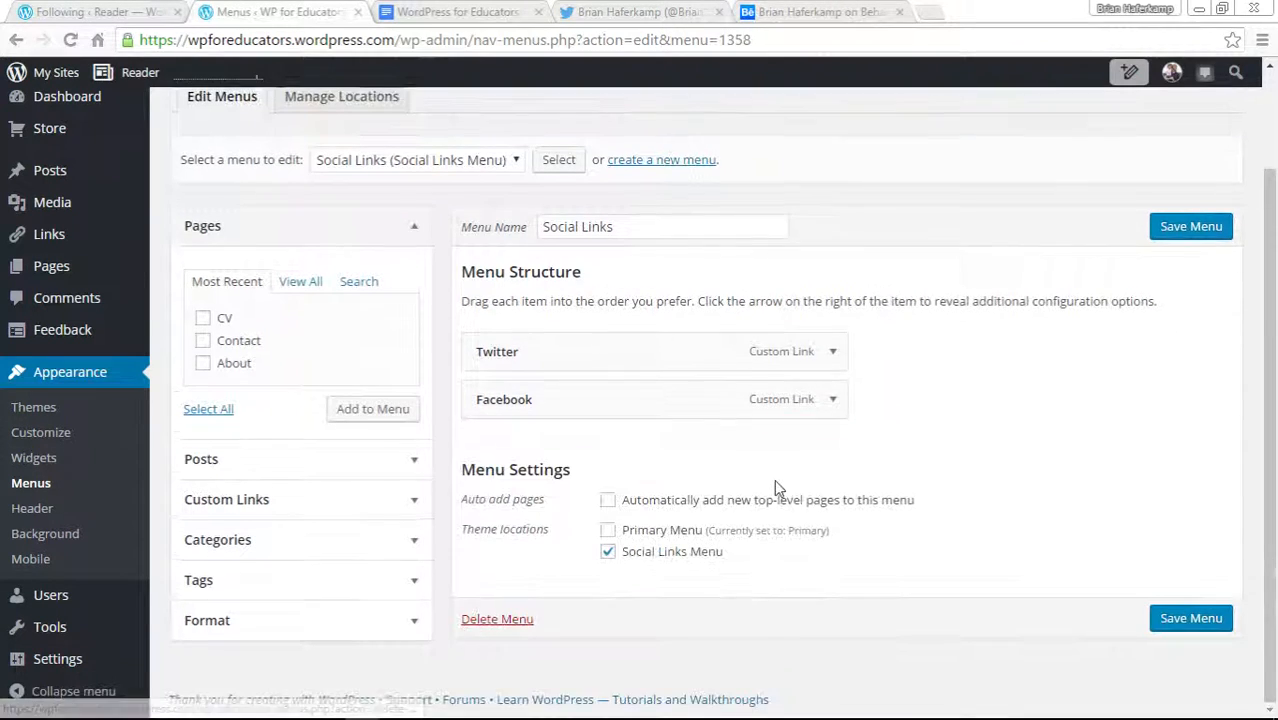
pyautogui.click(1162, 236)
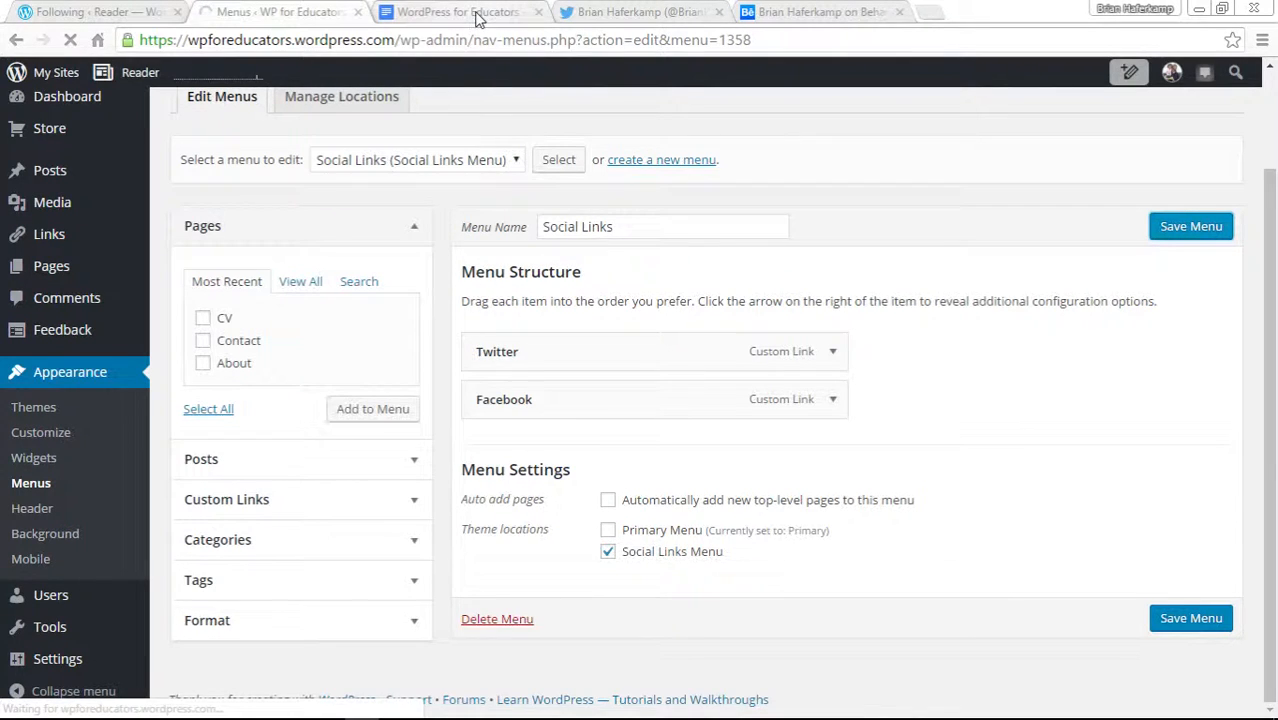
# Close the Twitter tab and return to the Menus page.
pyautogui.click(440, 12)
pyautogui.click(765, 12)
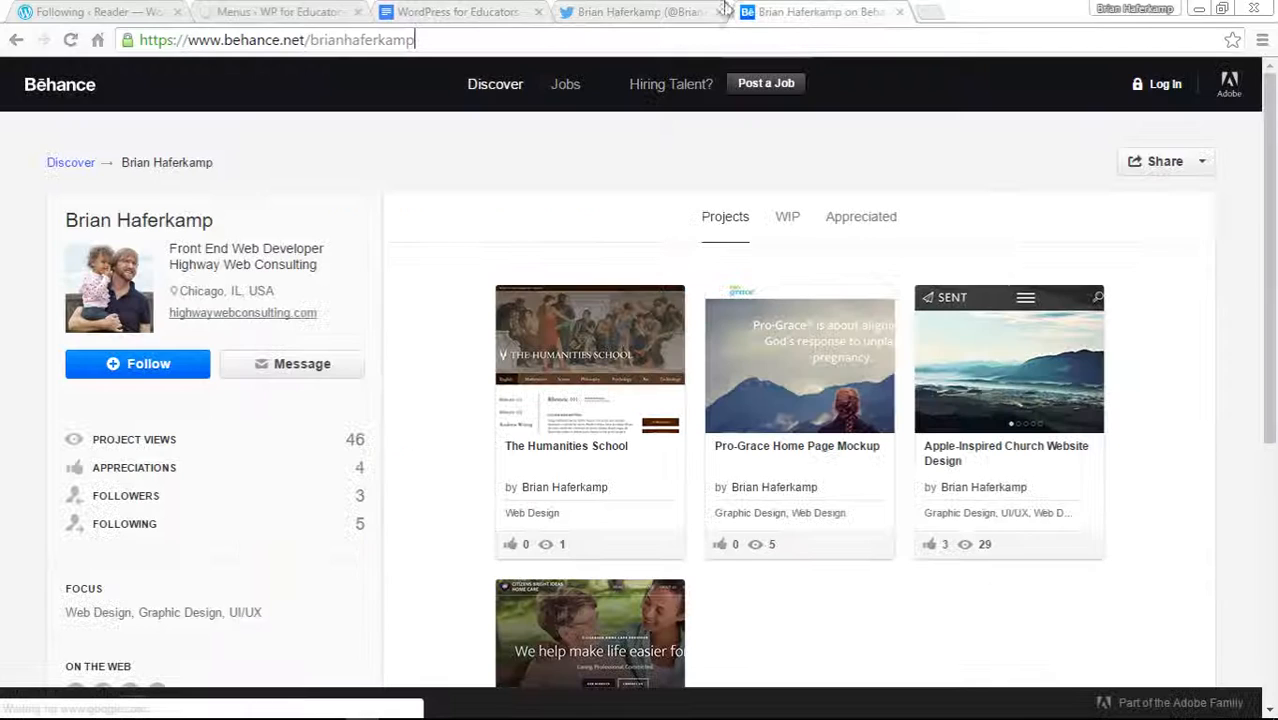
pyautogui.click(333, 8)
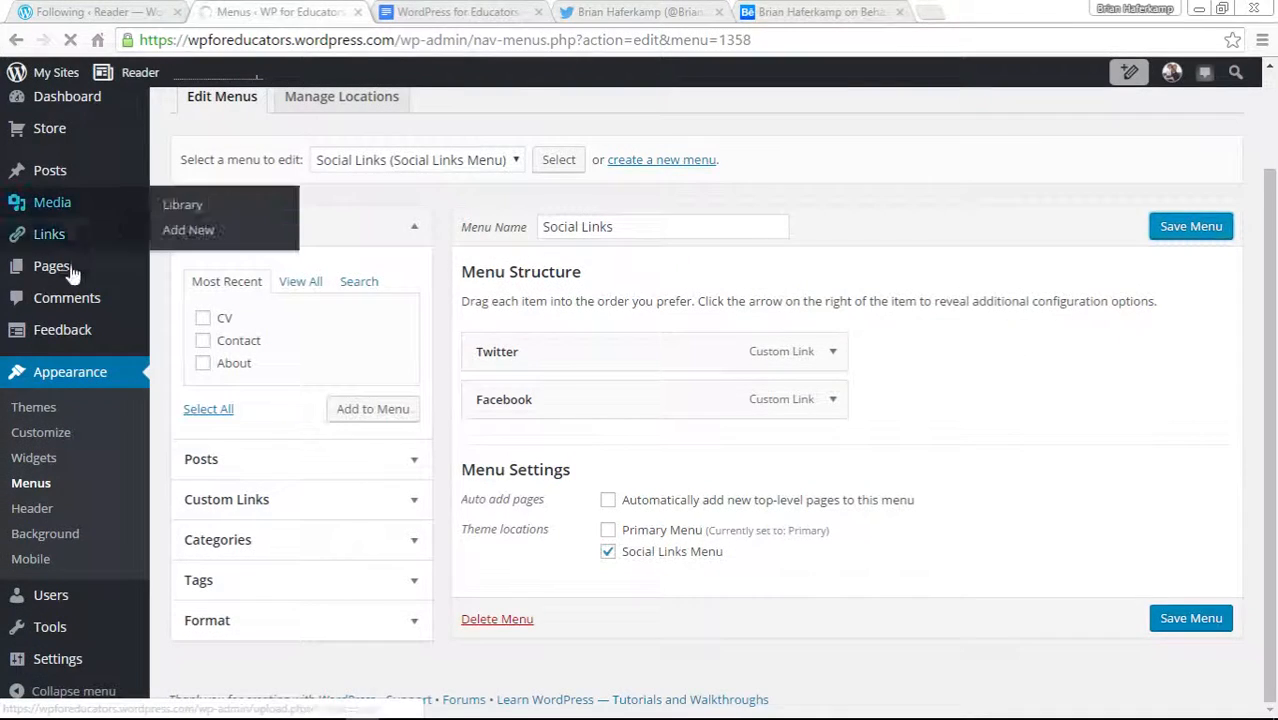
pyautogui.click(640, 12)
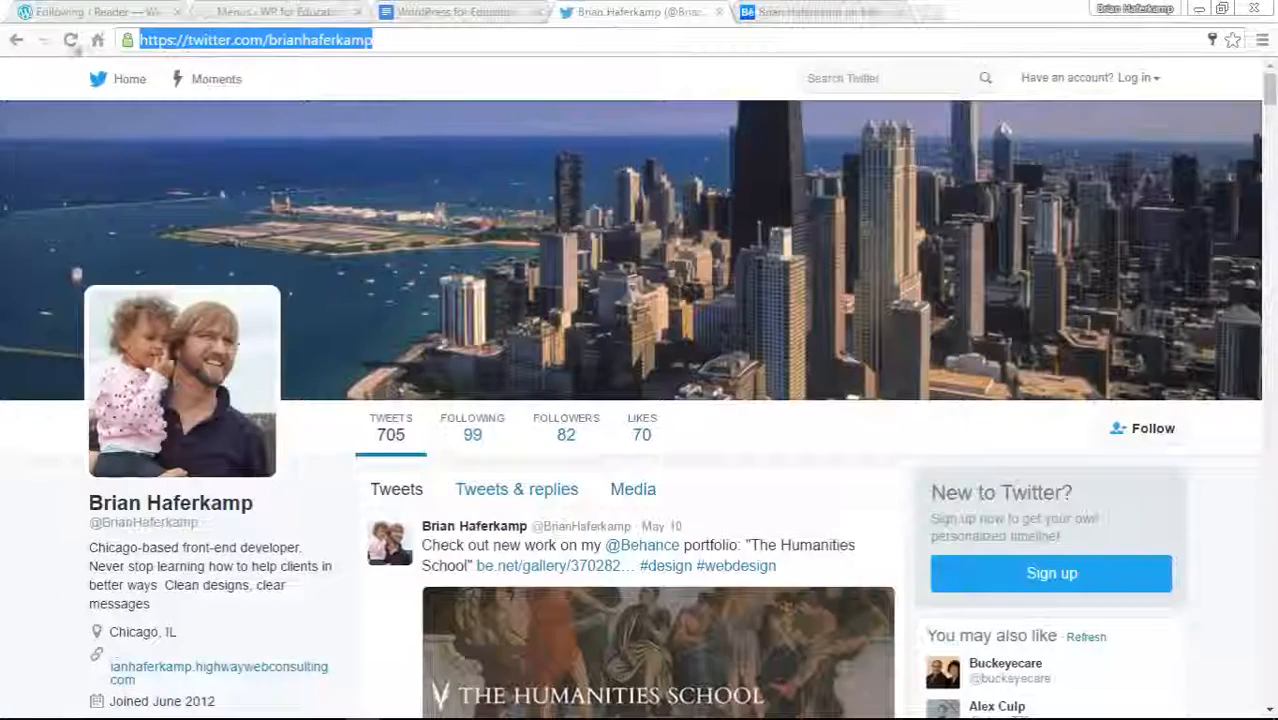
pyautogui.click(23, 41)
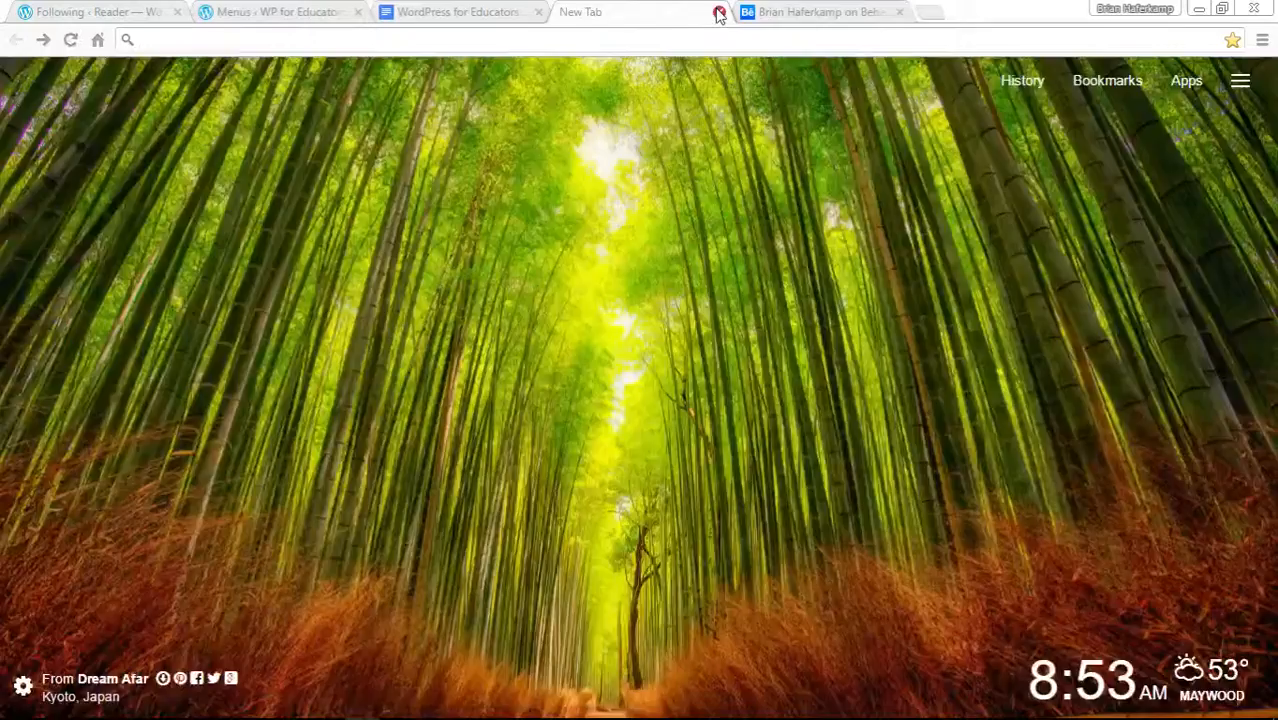
pyautogui.click(719, 12)
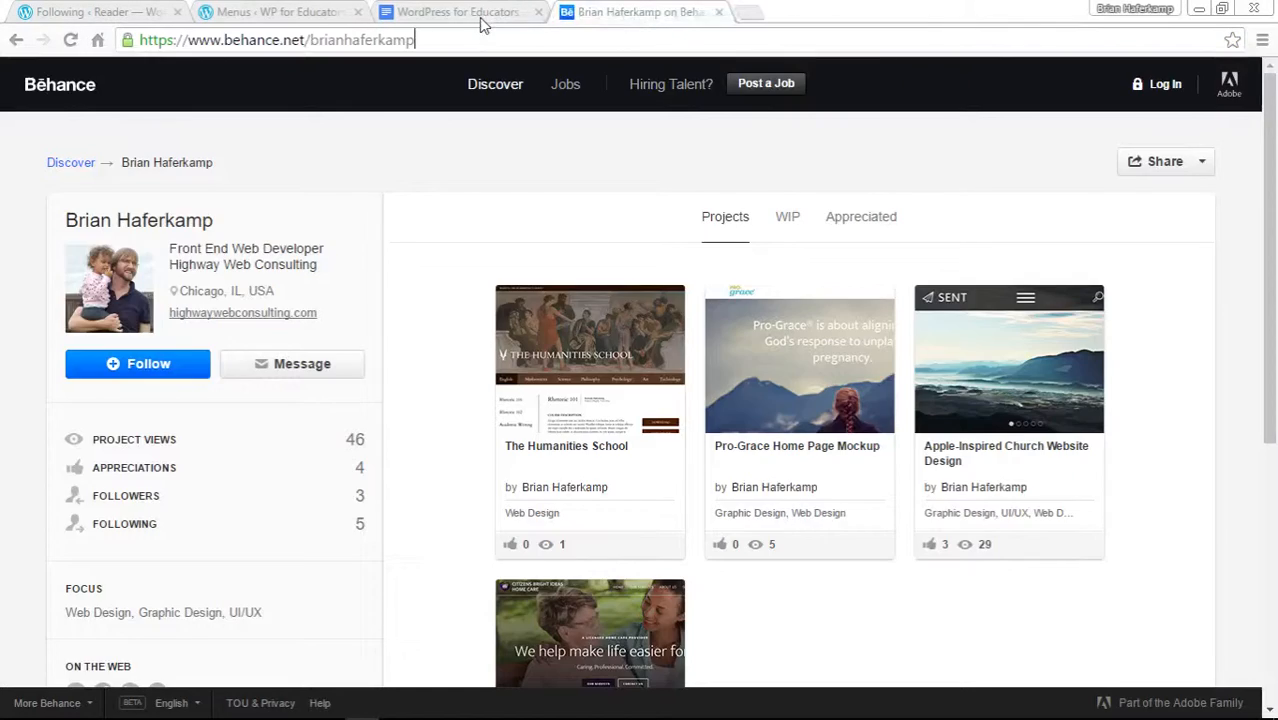
pyautogui.click(485, 20)
pyautogui.click(308, 12)
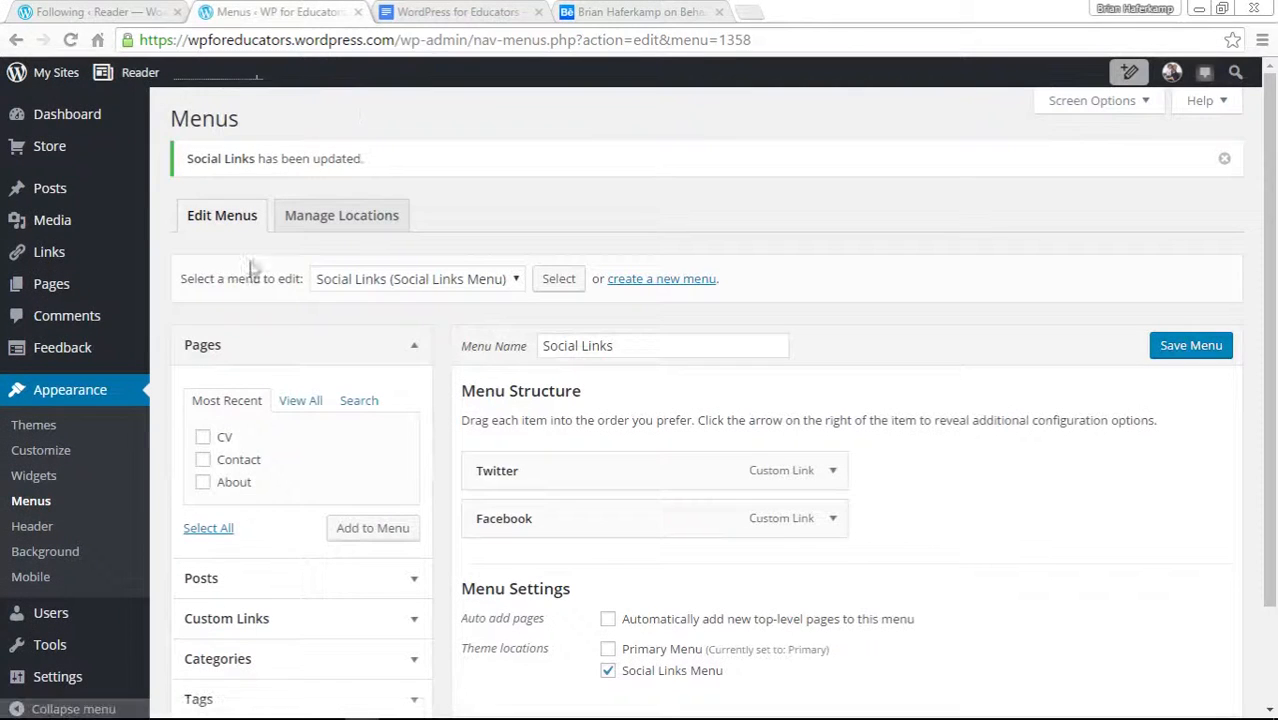
# Open the live site in a new tab from the My Sites menu to check the social icons, then return.
pyautogui.click(50, 75)
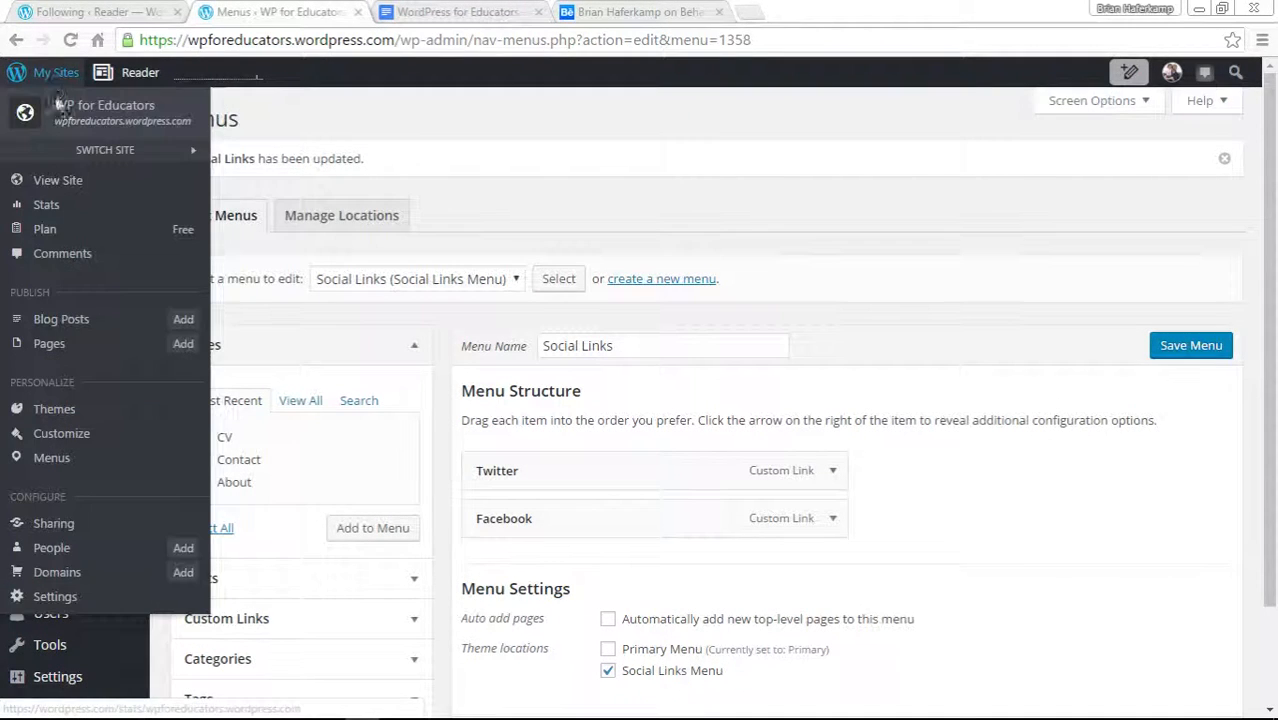
pyautogui.rightClick(47, 180)
pyautogui.click(110, 194)
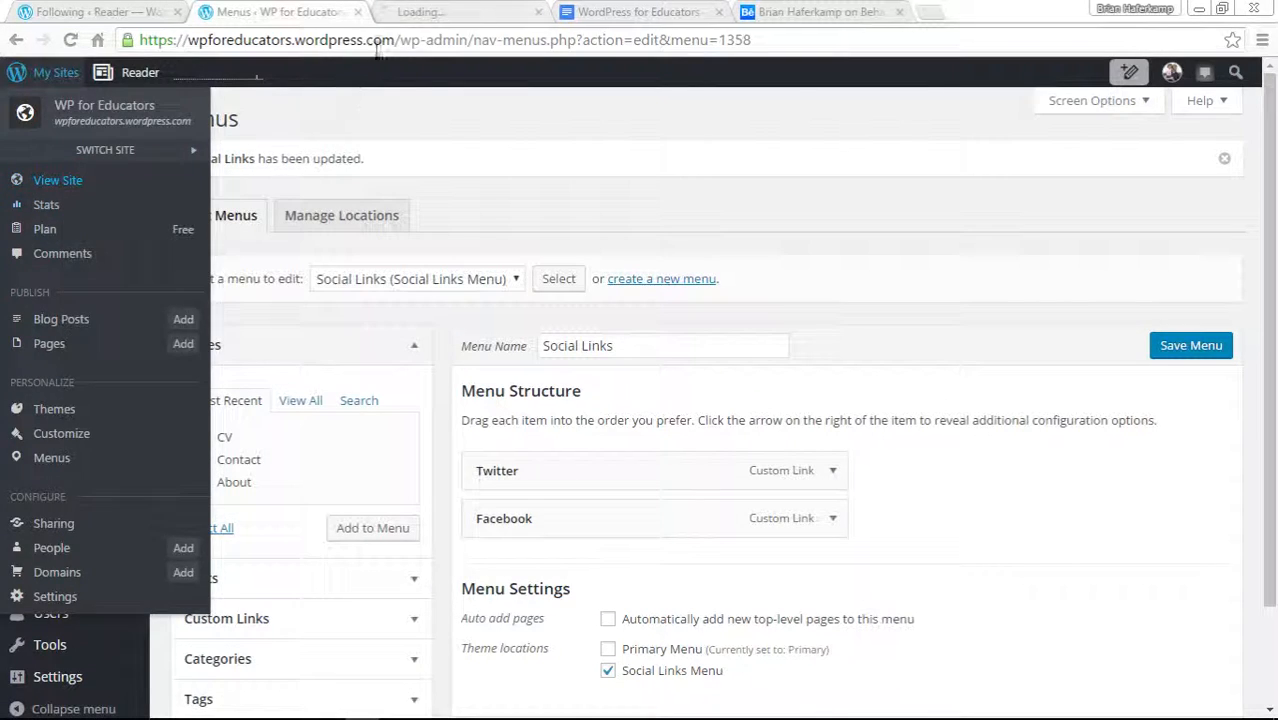
pyautogui.click(440, 12)
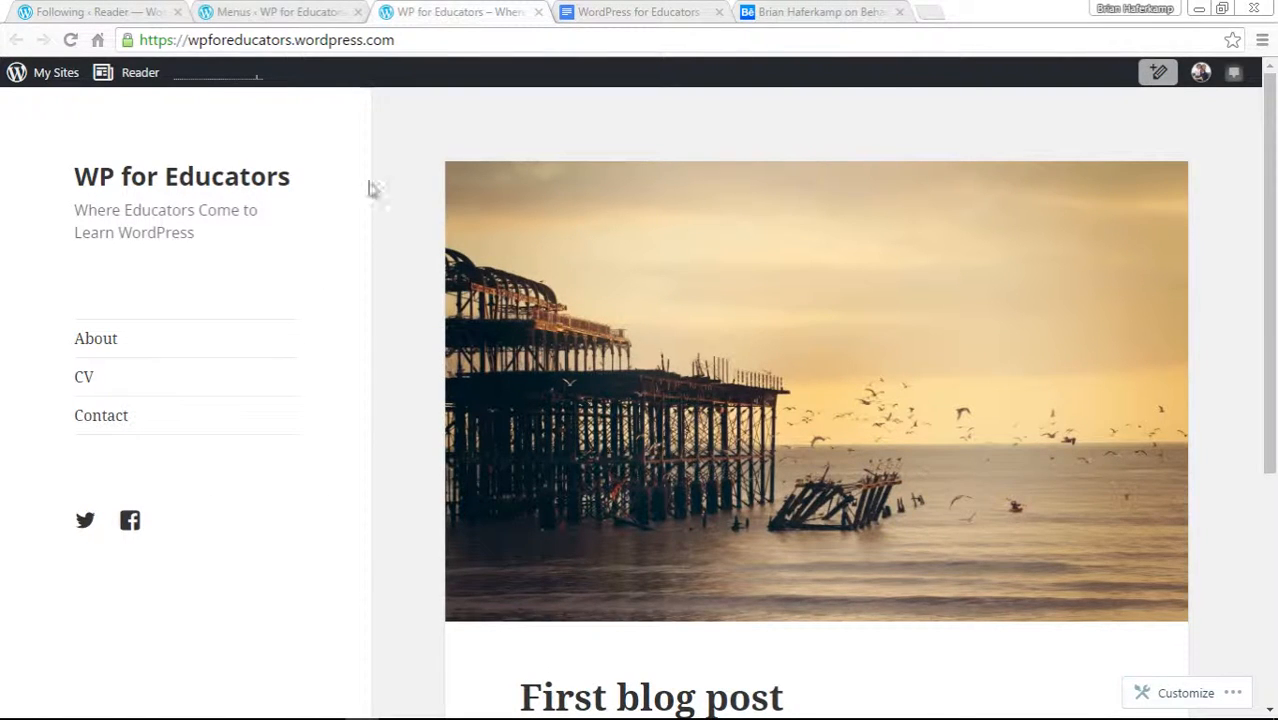
pyautogui.click(309, 14)
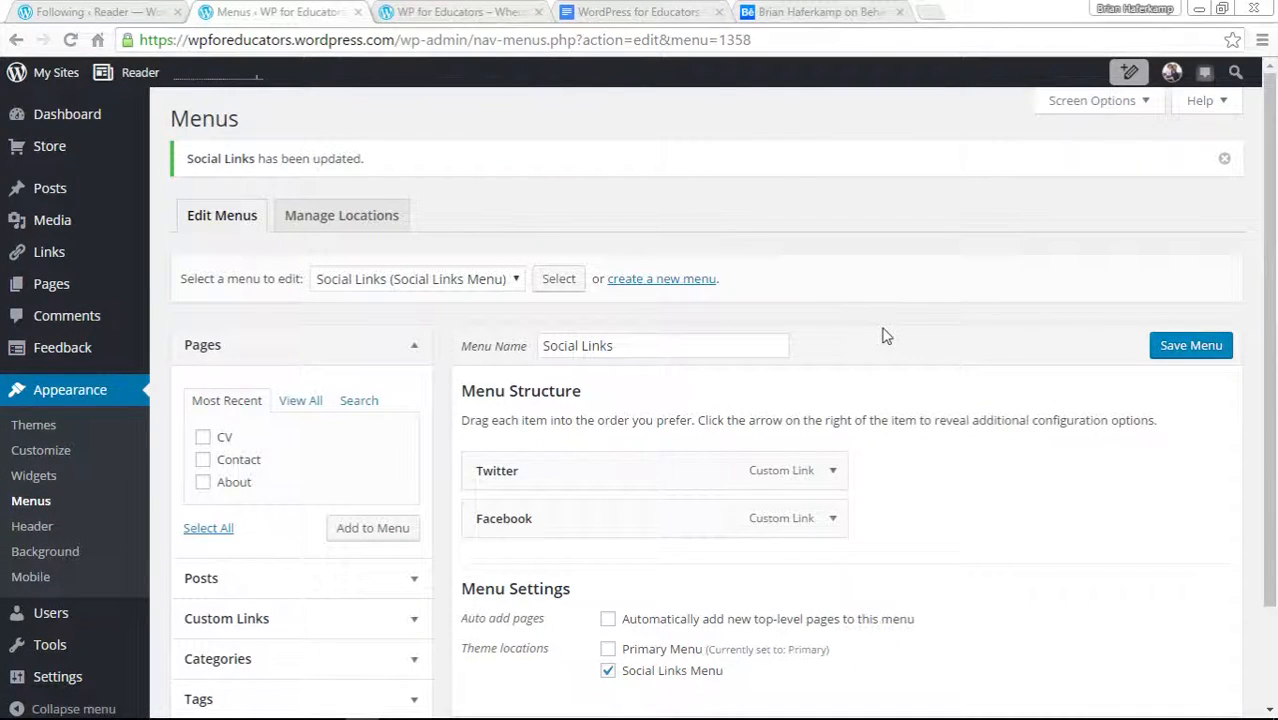
# Unassign the Social Links menu from the Social Links Menu theme location and save the menu.
pyautogui.scroll(-2, 1045, 425)
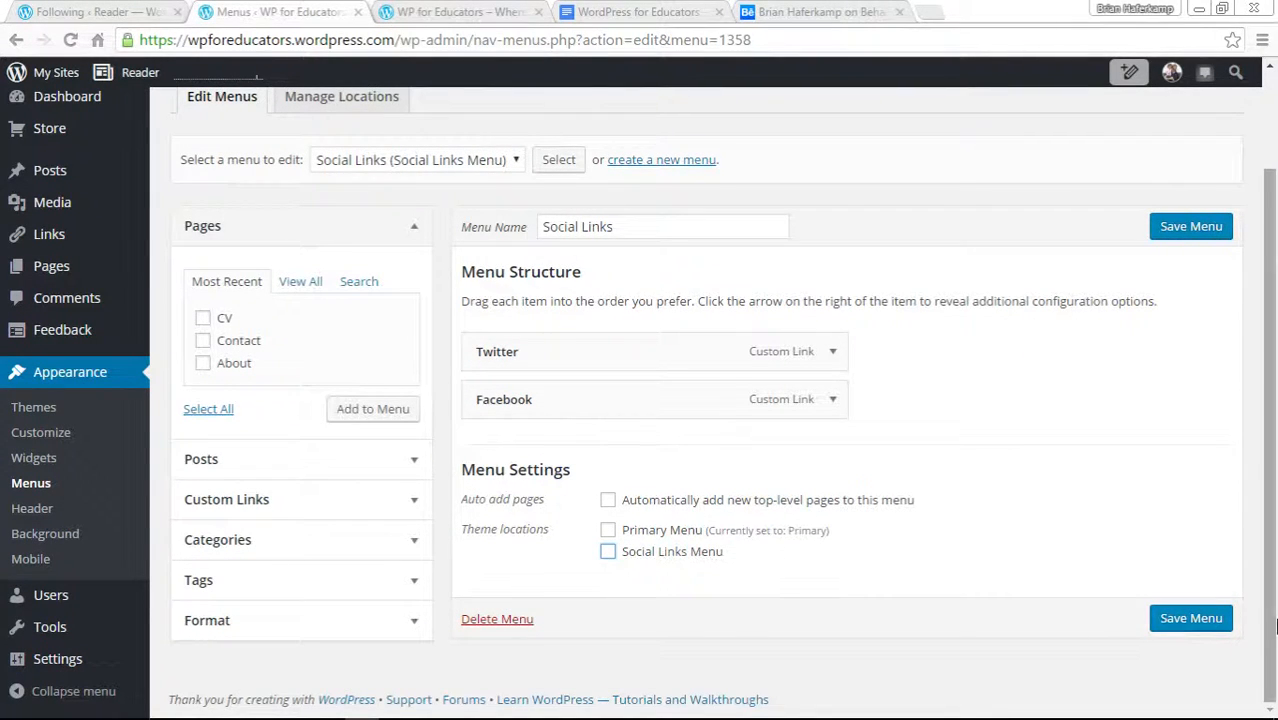
pyautogui.click(1212, 621)
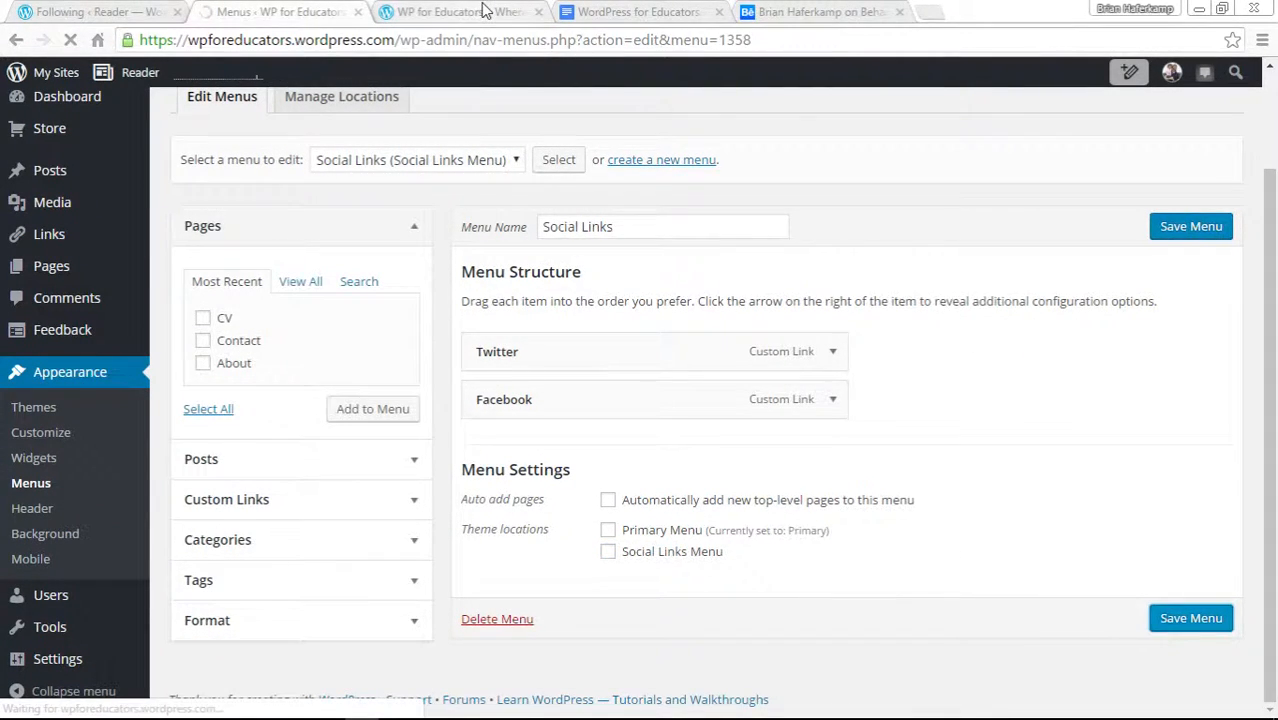
# Reload the live site and compare its sidebar with the Social Links menu settings.
pyautogui.click(470, 12)
pyautogui.click(70, 40)
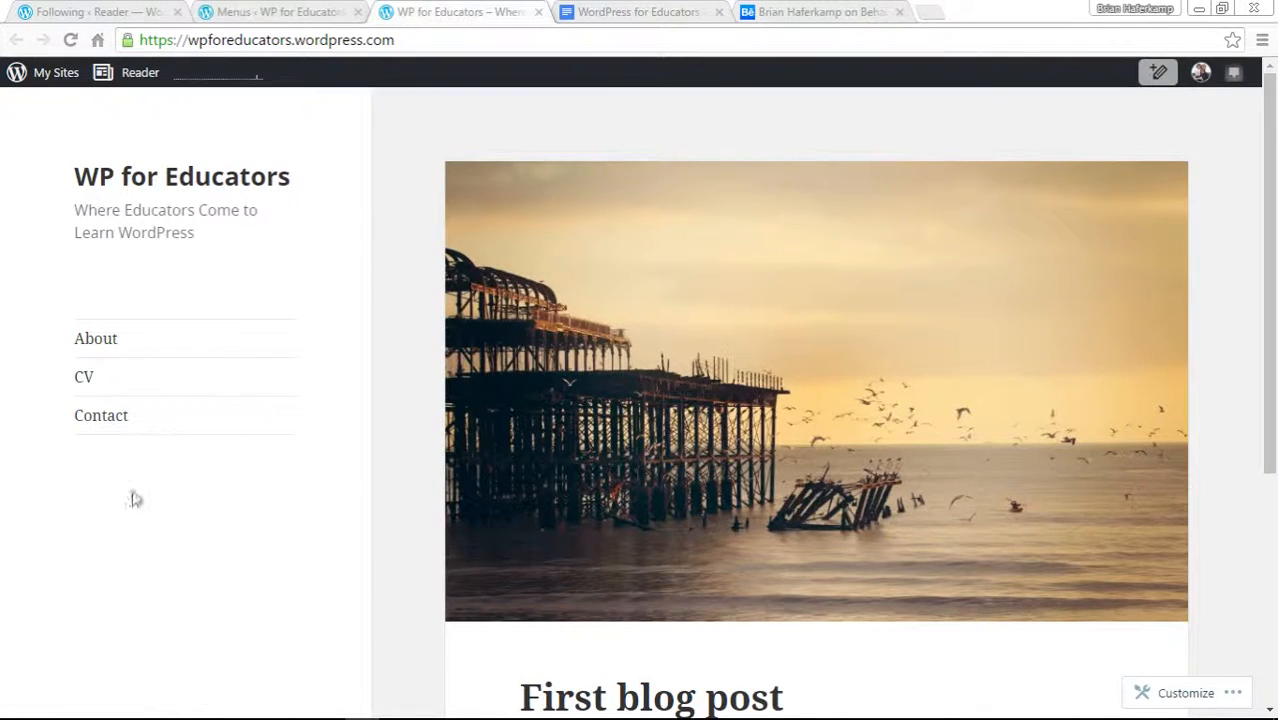
pyautogui.scroll(-3, 397, 551)
pyautogui.scroll(3, 398, 558)
pyautogui.click(305, 15)
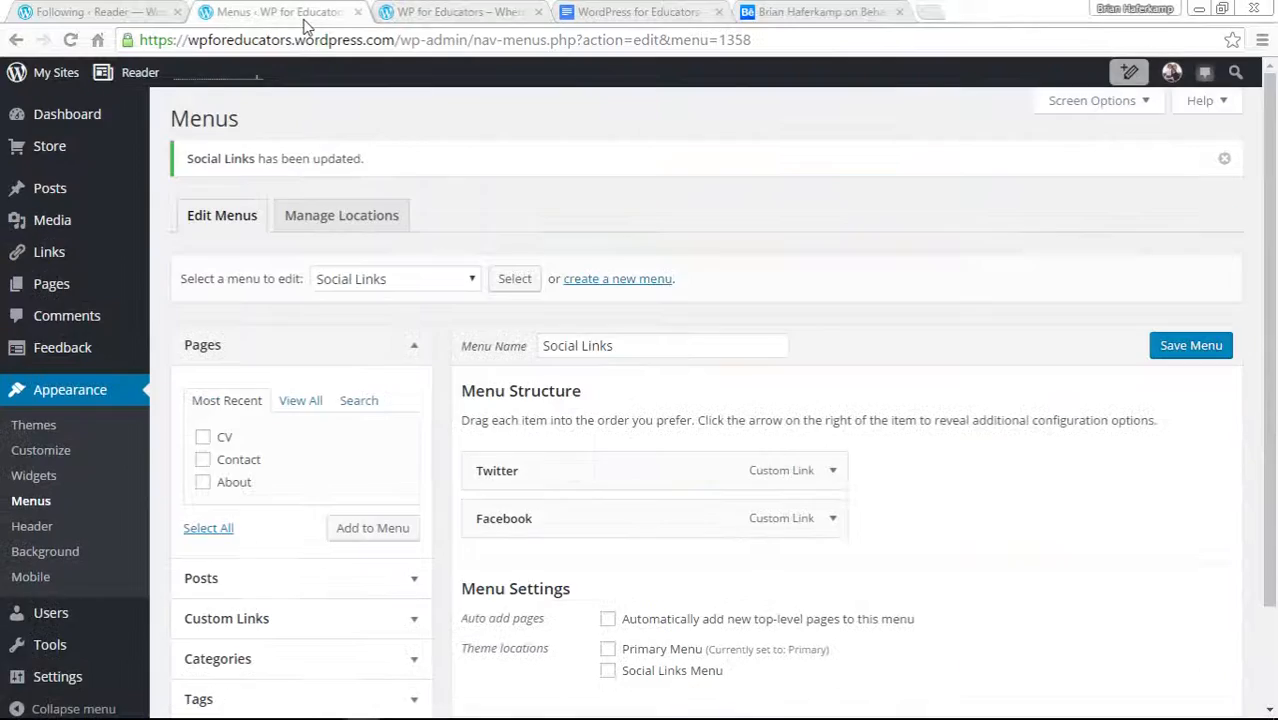
pyautogui.click(468, 12)
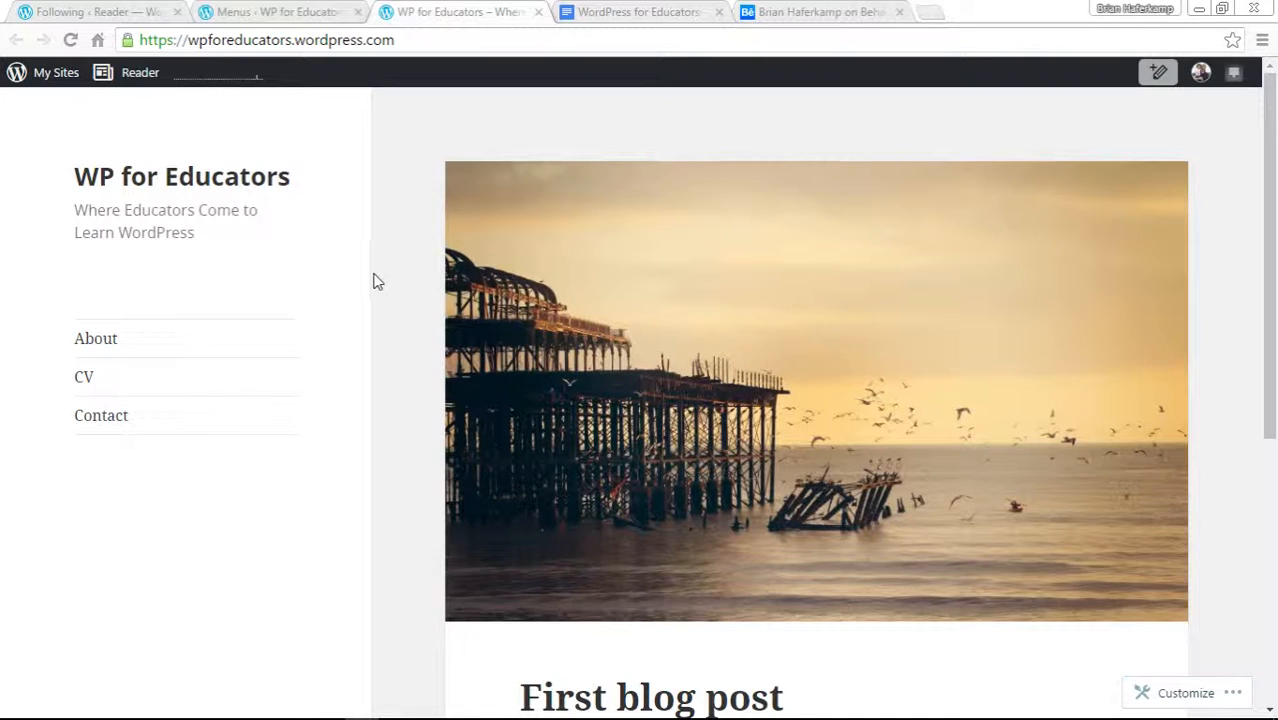
pyautogui.click(303, 14)
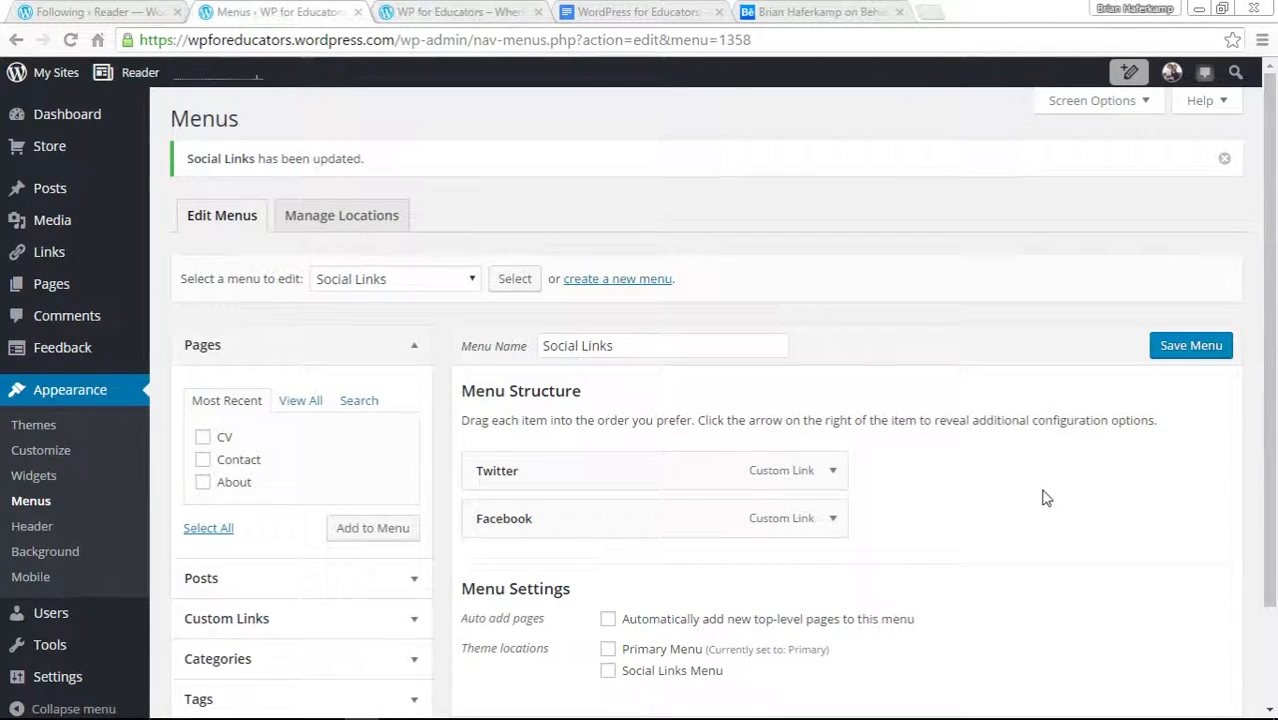
pyautogui.scroll(-2, 1050, 495)
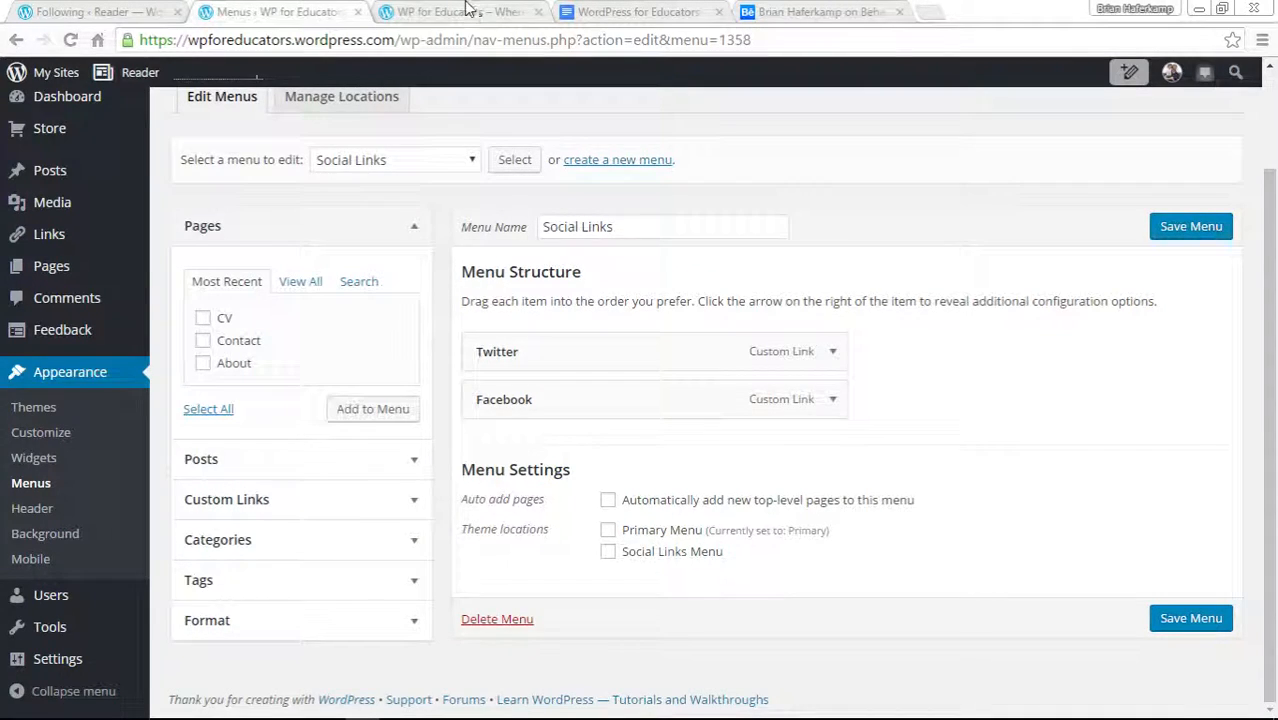
pyautogui.click(466, 12)
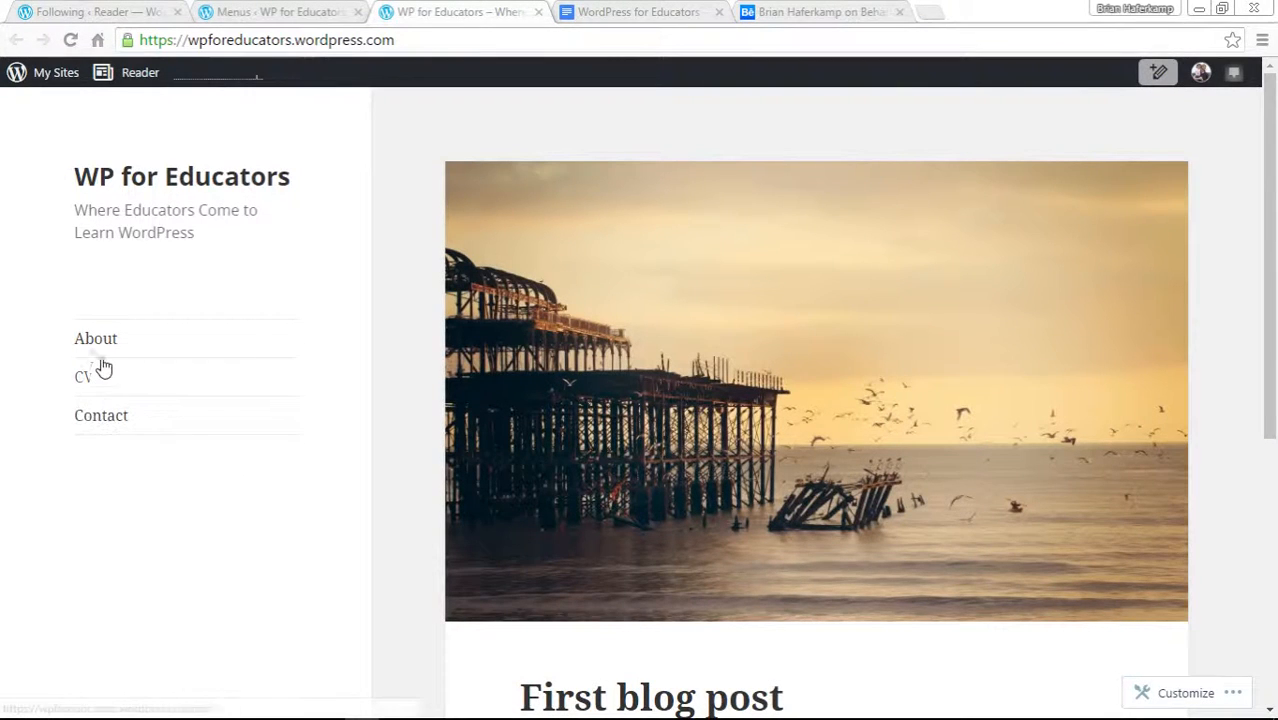